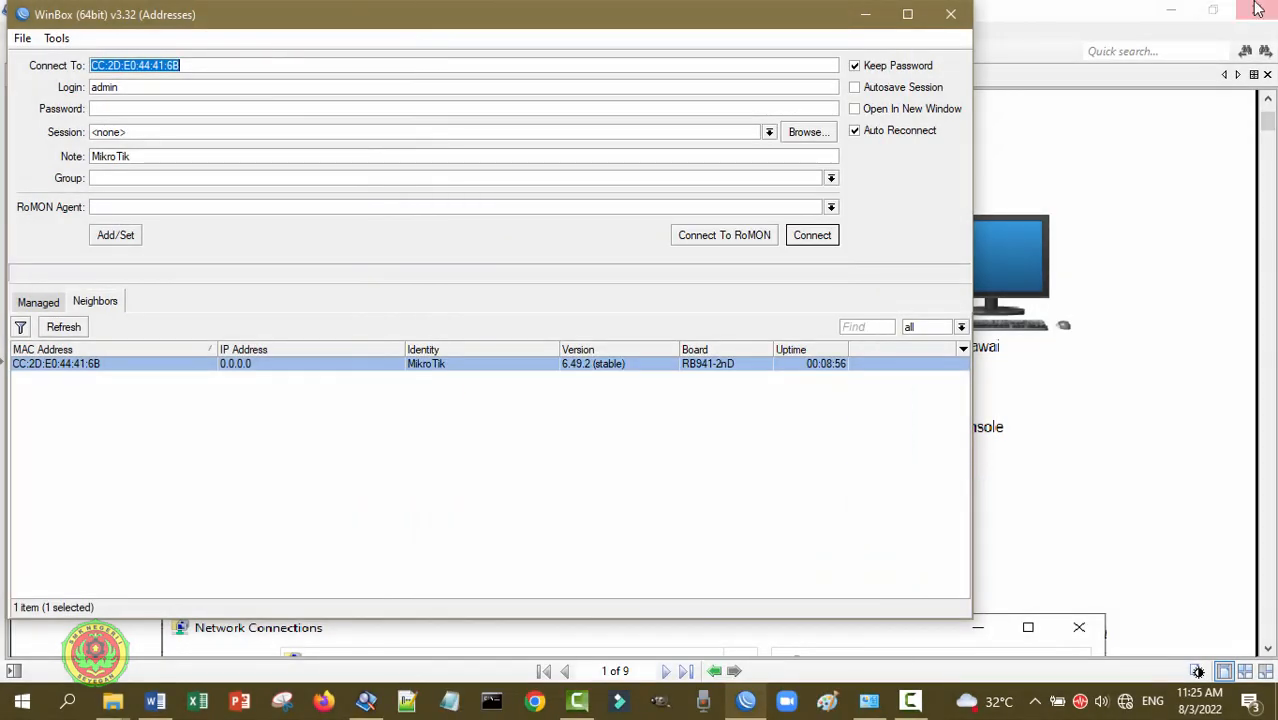
Step: Connect to the discovered MikroTik router as admin and skip the requested password change, working in a maximized session window
left_click(906, 16)
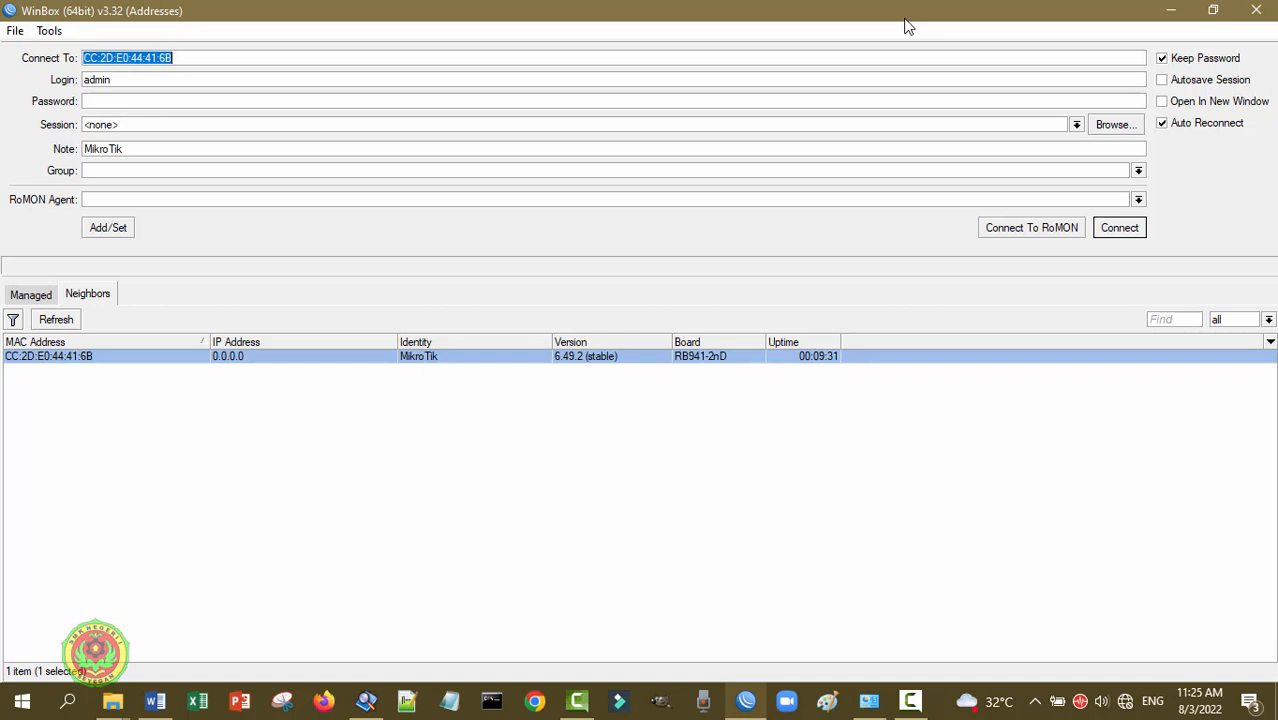
left_click(1124, 233)
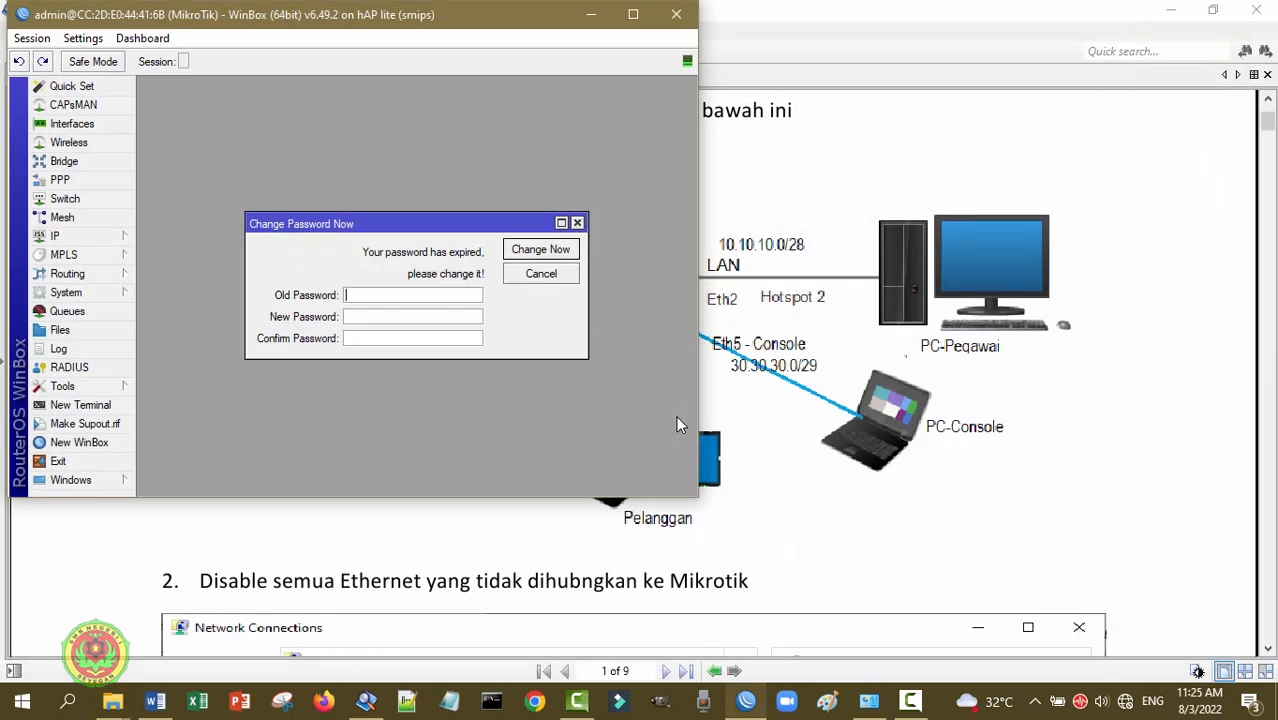
left_click(527, 280)
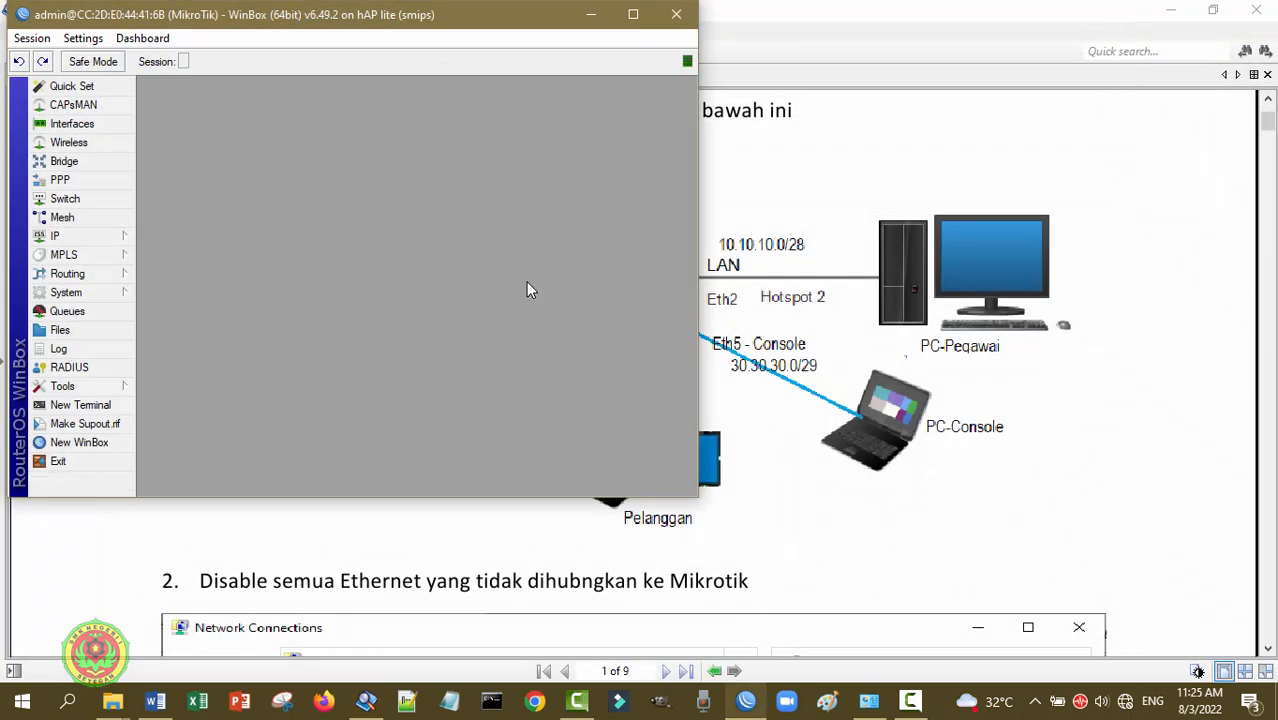
left_click(633, 15)
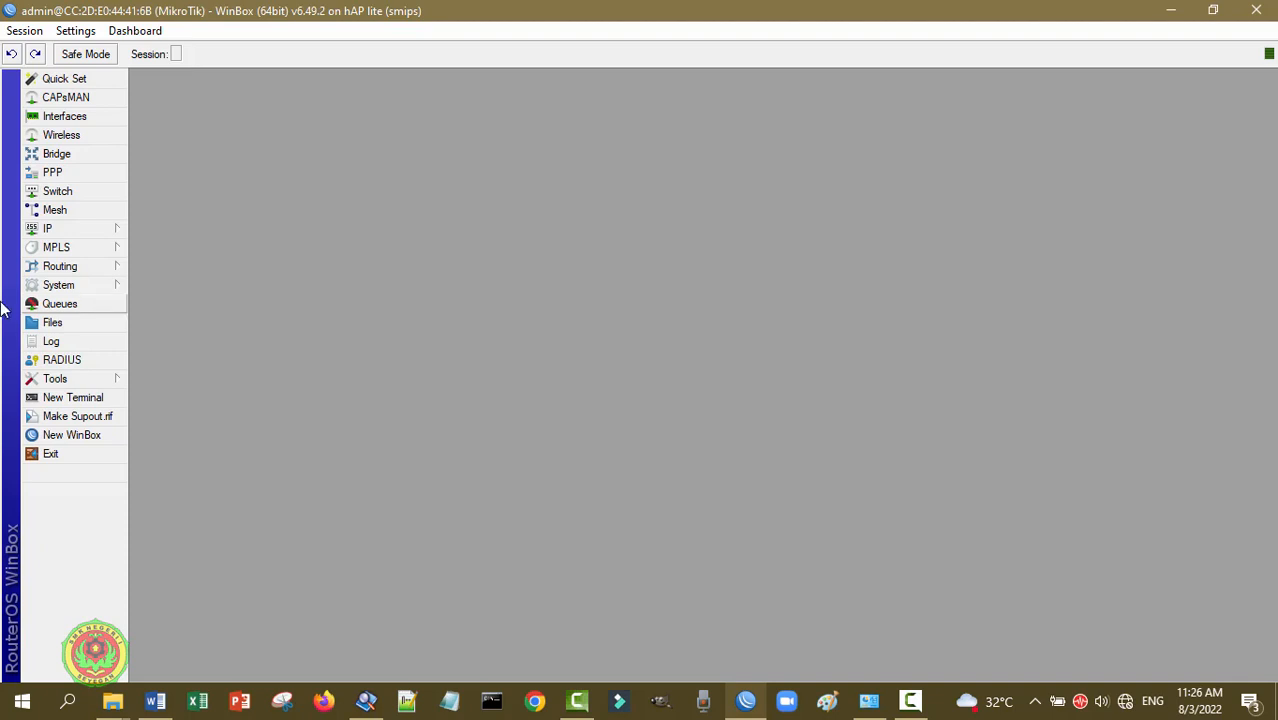
Step: Change the router's system identity to the administrator's own name and confirm it
left_click(58, 286)
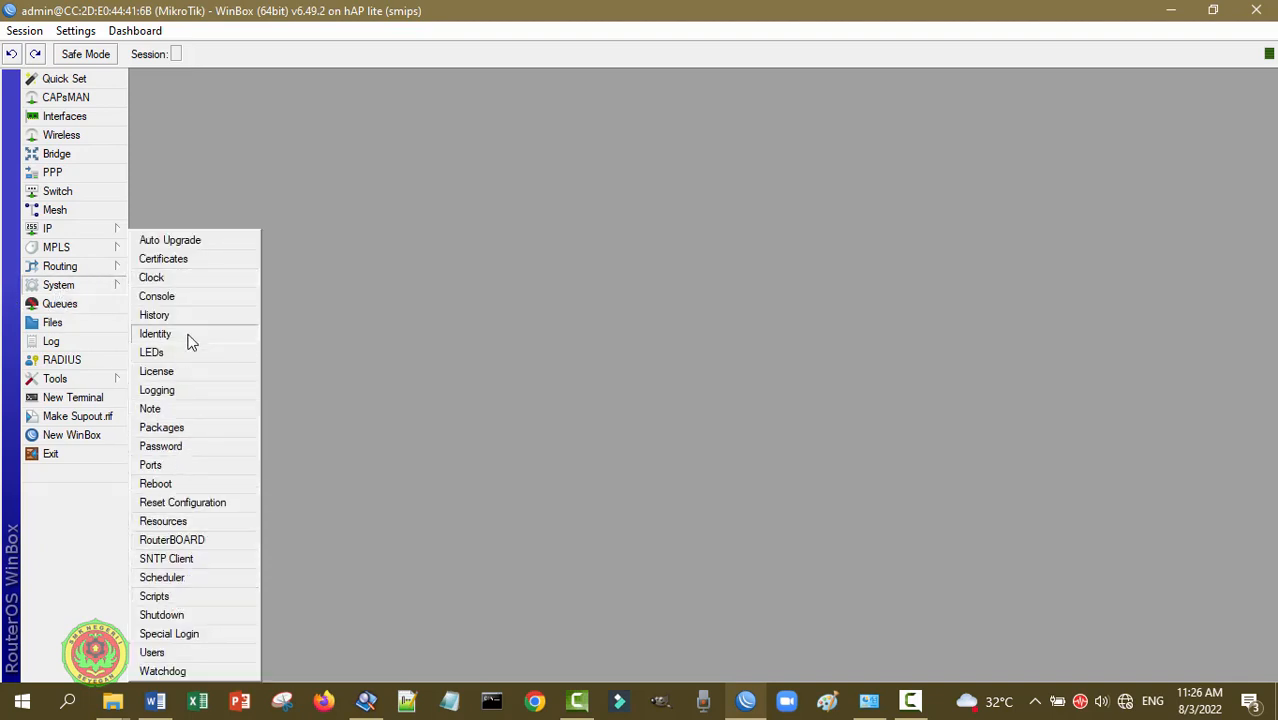
left_click(156, 334)
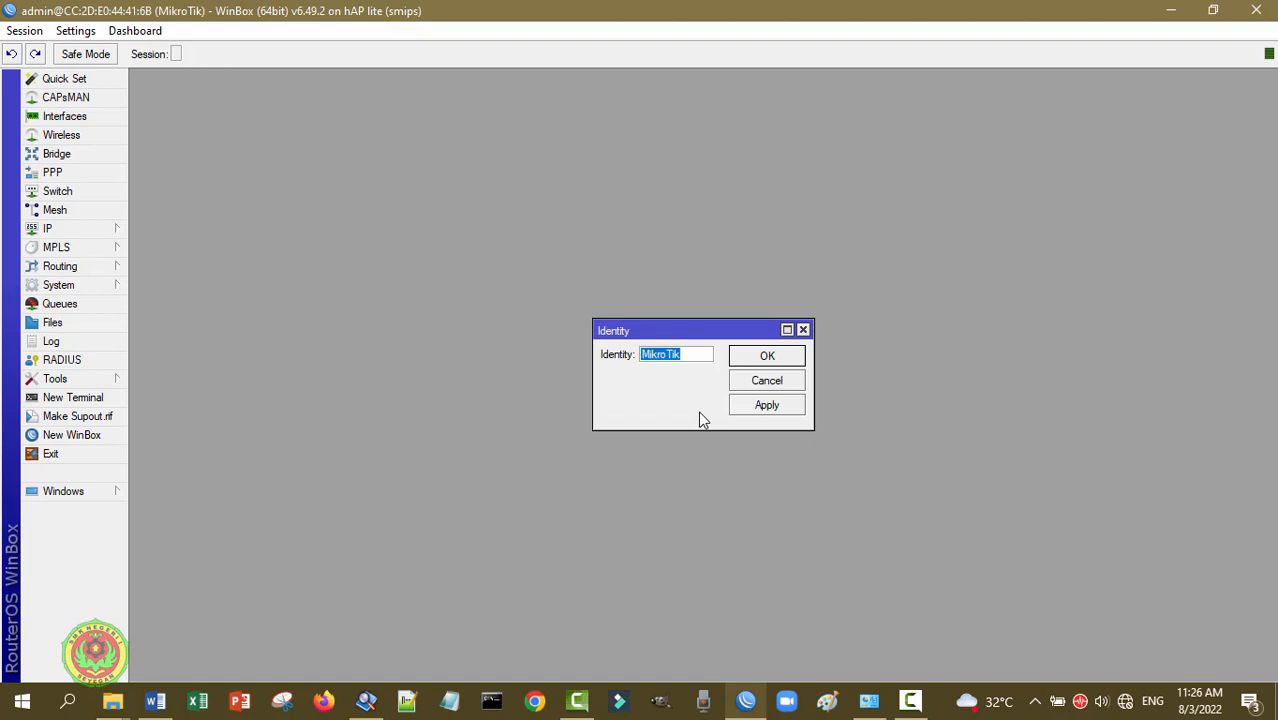
type("WiraYogie")
left_click(783, 411)
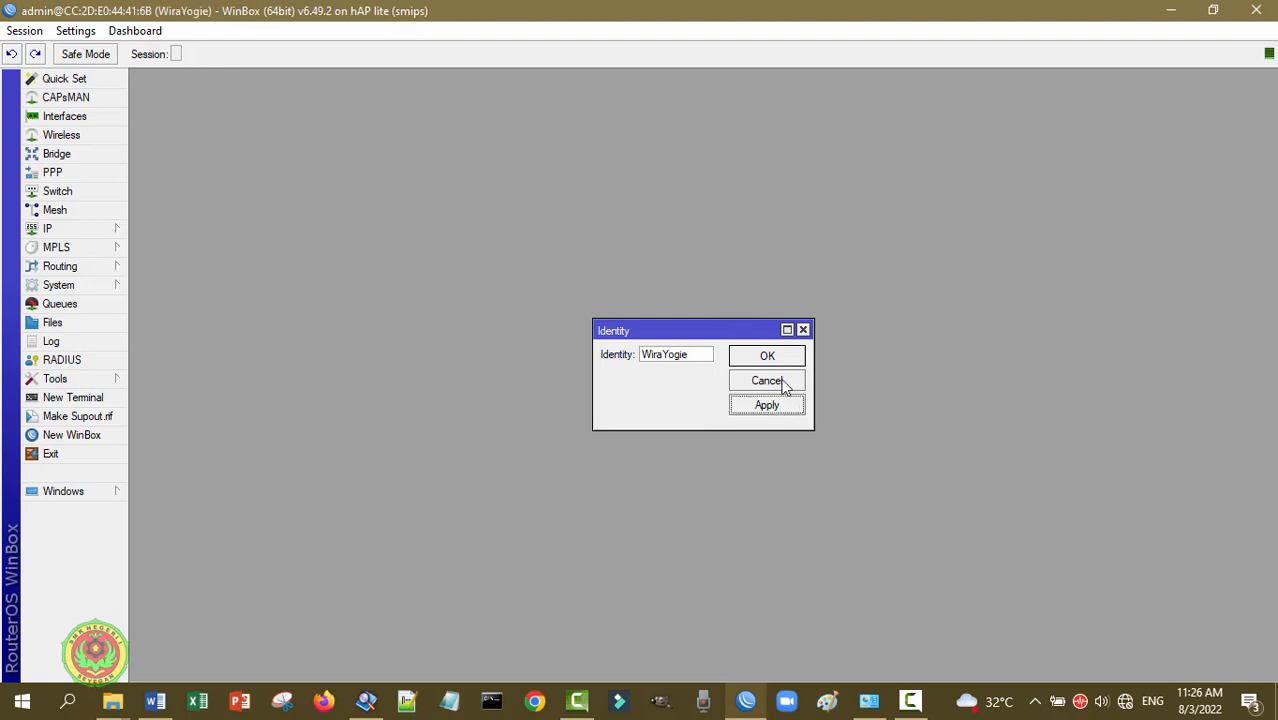
left_click(785, 359)
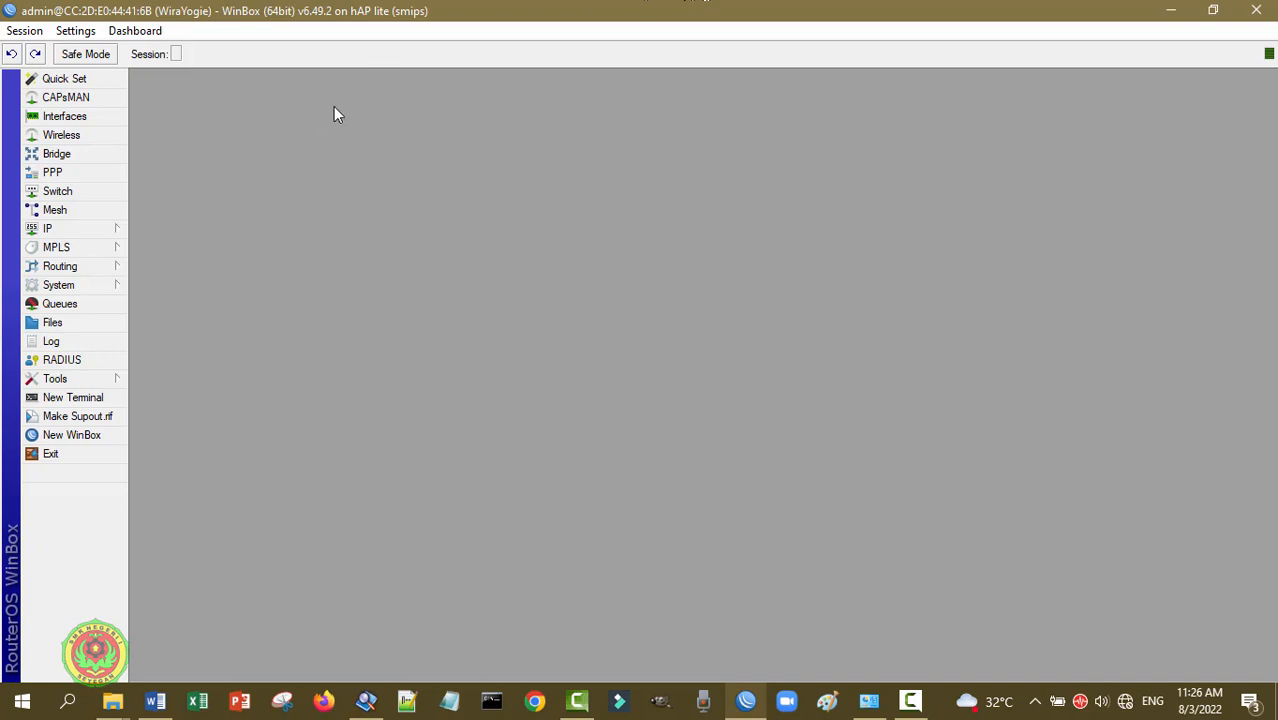
Step: Rename the ether1 interface as ether1-INTERNET in the interface list
left_click(96, 116)
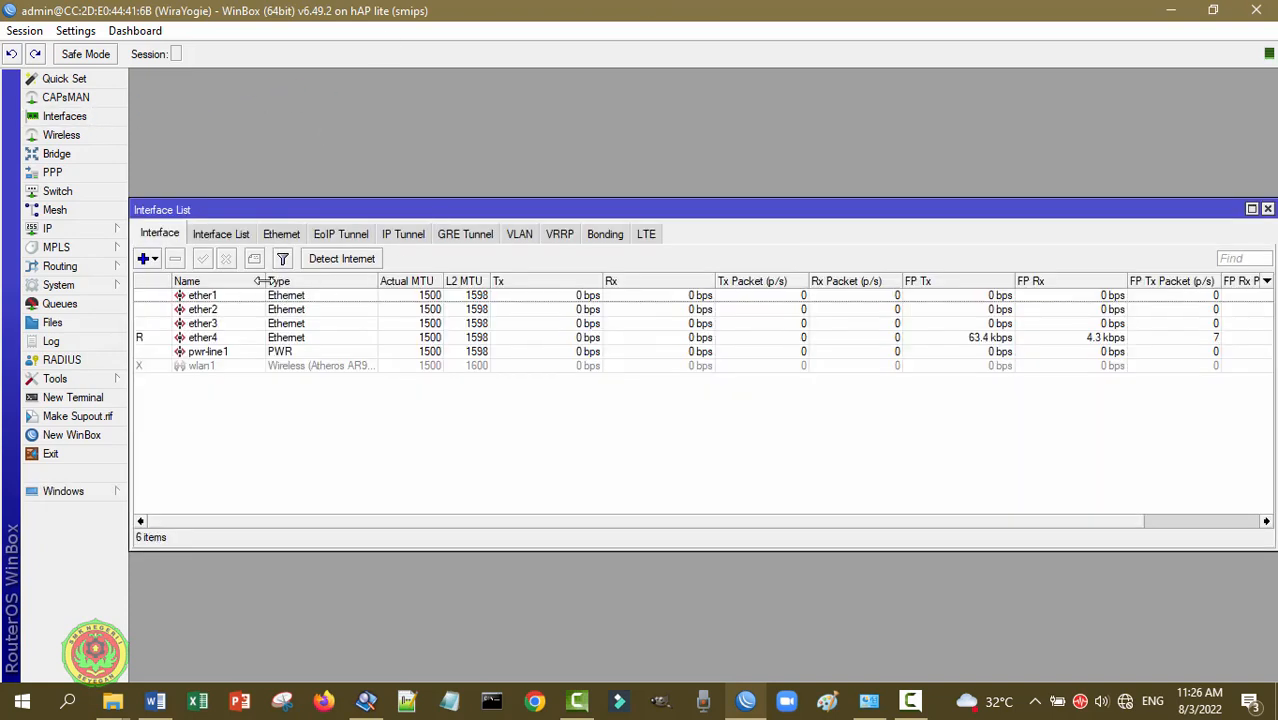
left_click_drag(264, 281, 309, 281)
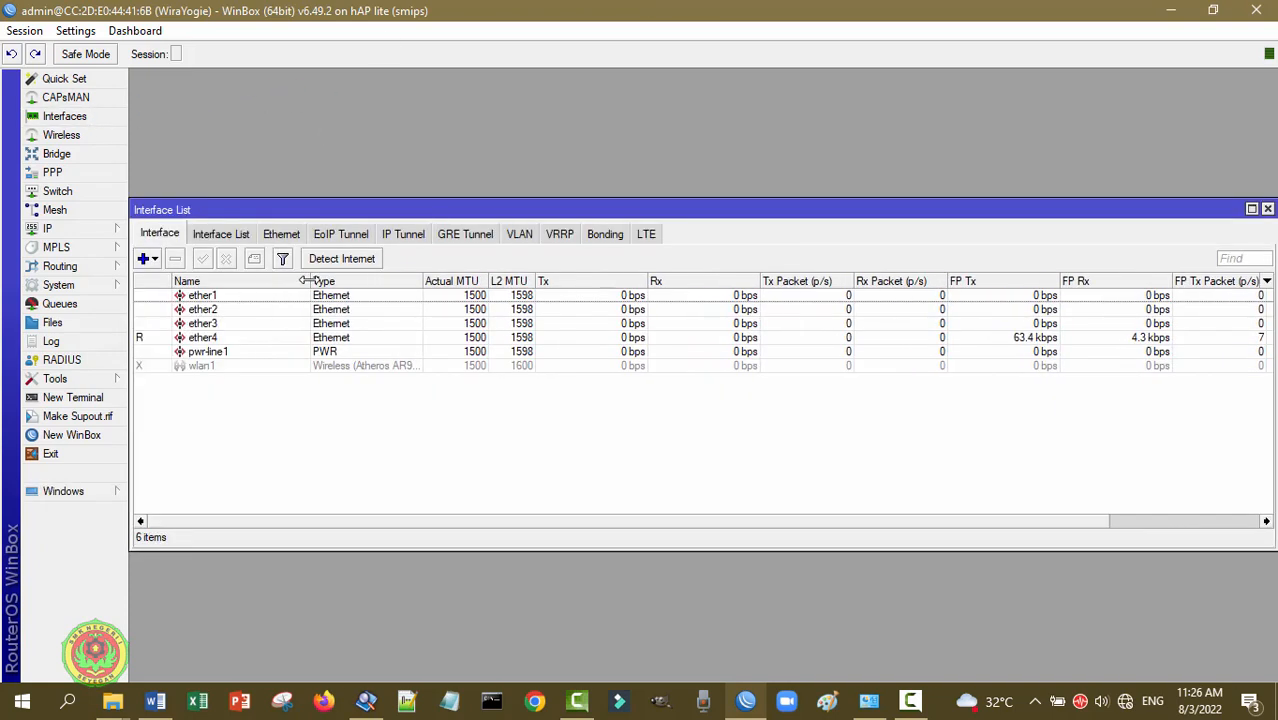
double_click(222, 297)
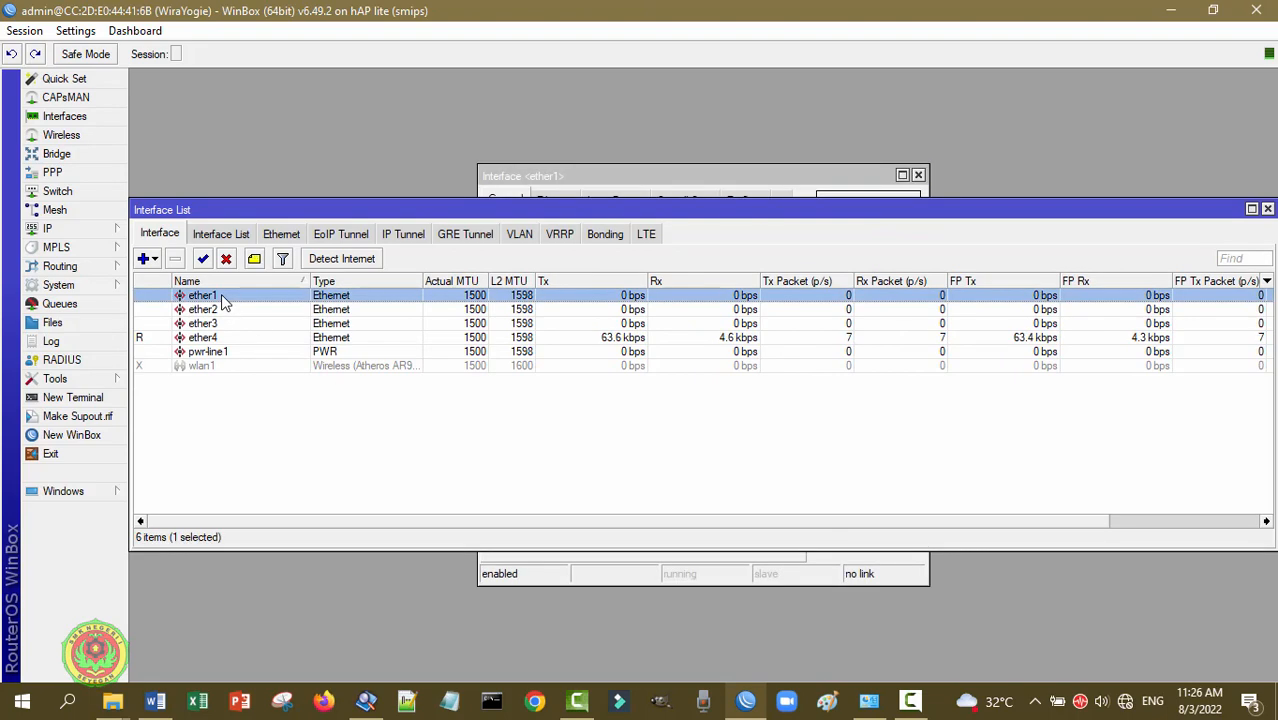
left_click(632, 180)
left_click(656, 225)
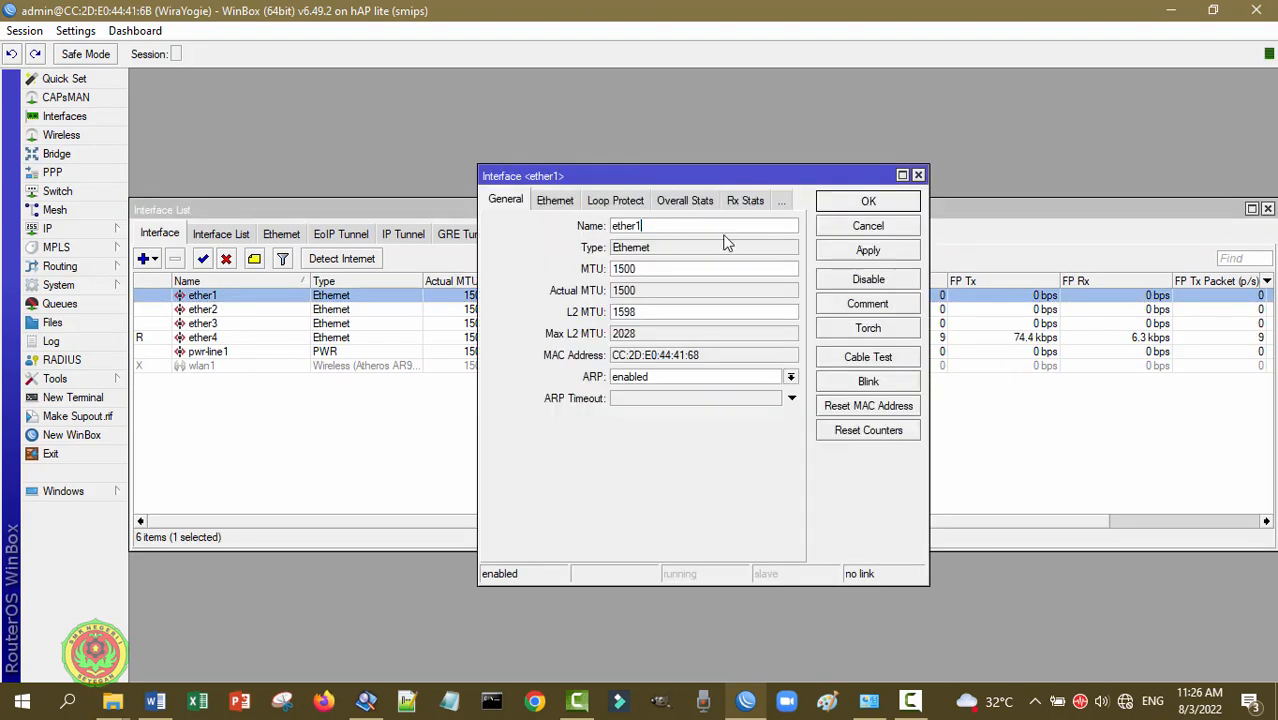
type("-INTERNET")
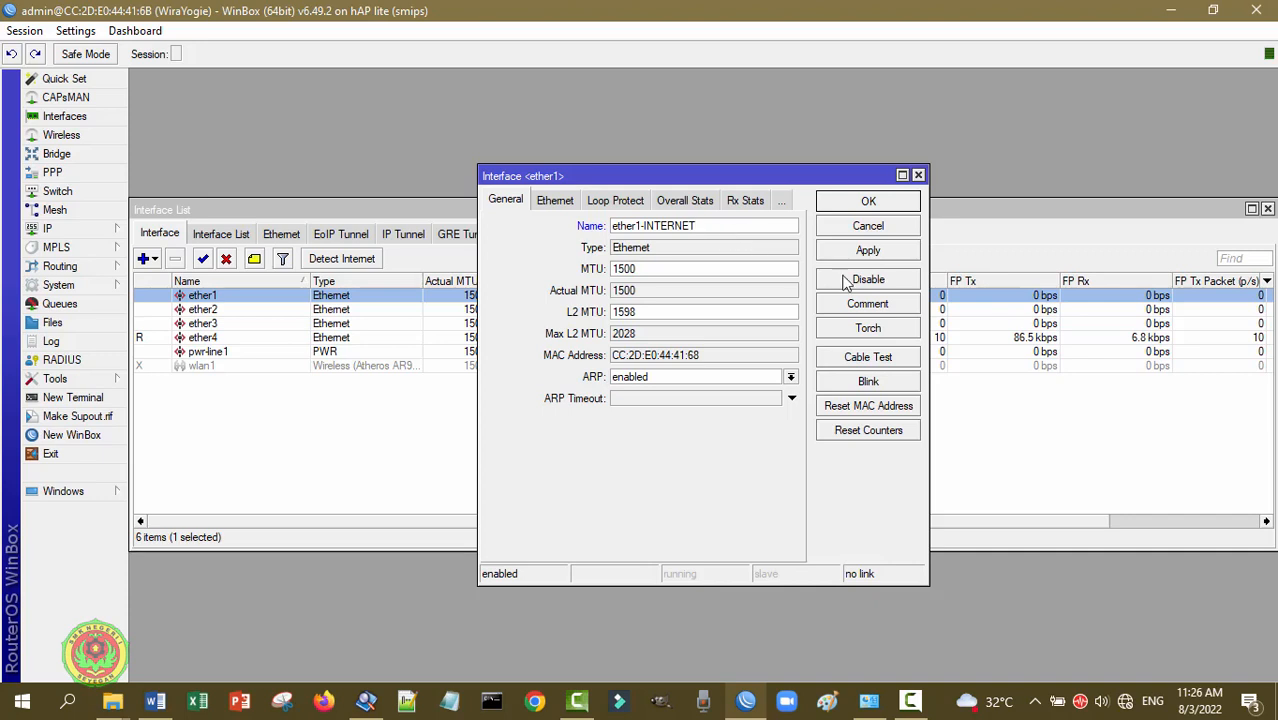
left_click(901, 251)
left_click(893, 204)
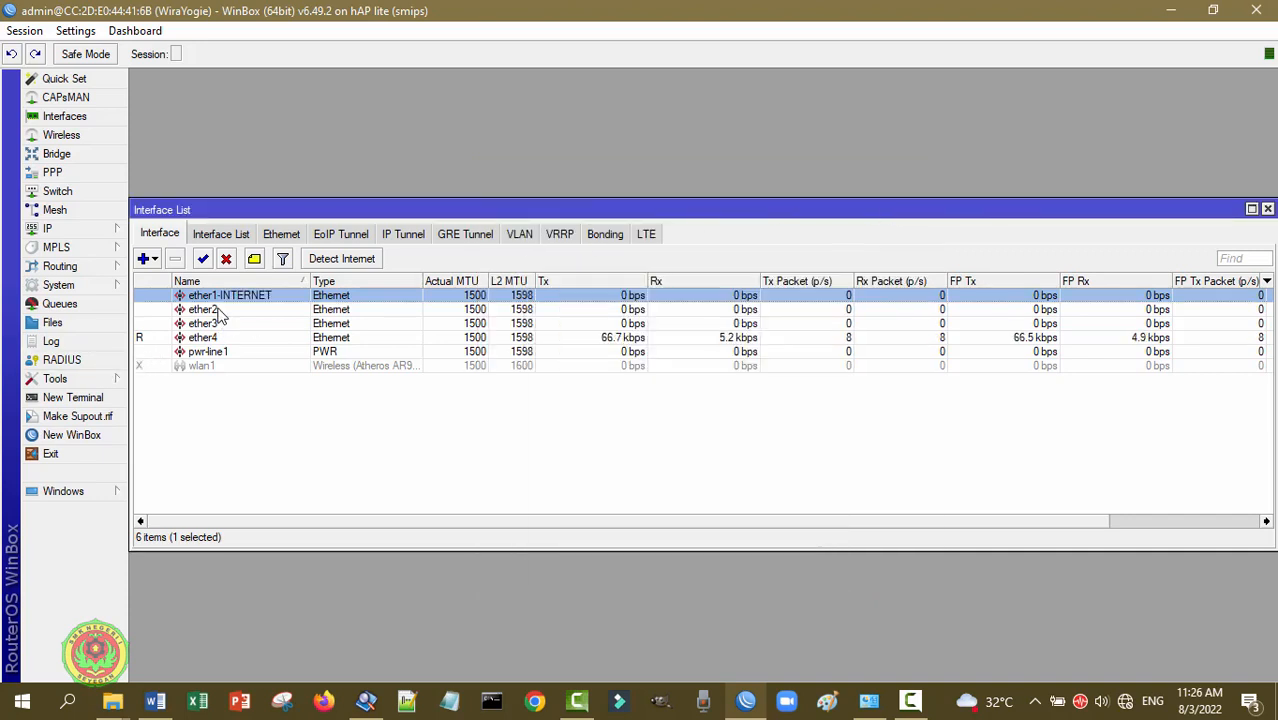
Step: Rename the ether2 interface as ether2-LAN
double_click(220, 314)
left_click(680, 224)
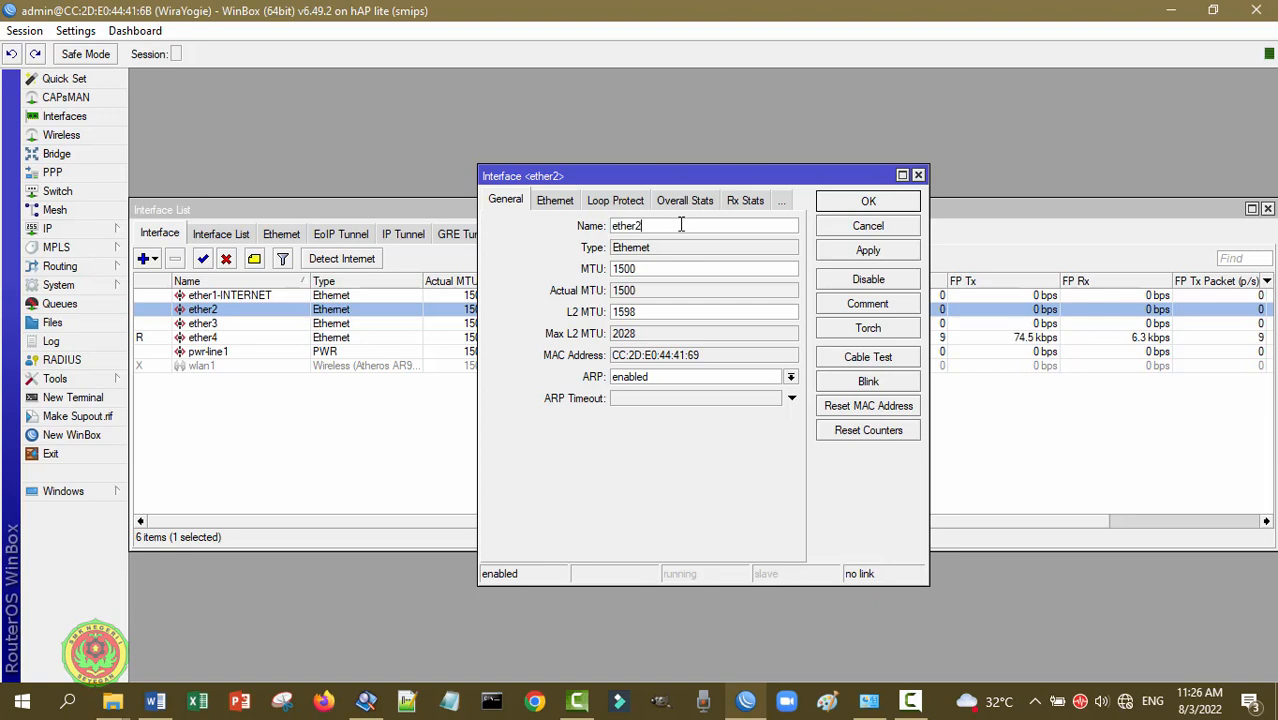
type("-LAN")
left_click(858, 206)
Step: Try enabling the wlan1 wireless interface and disable it again
left_click(224, 366)
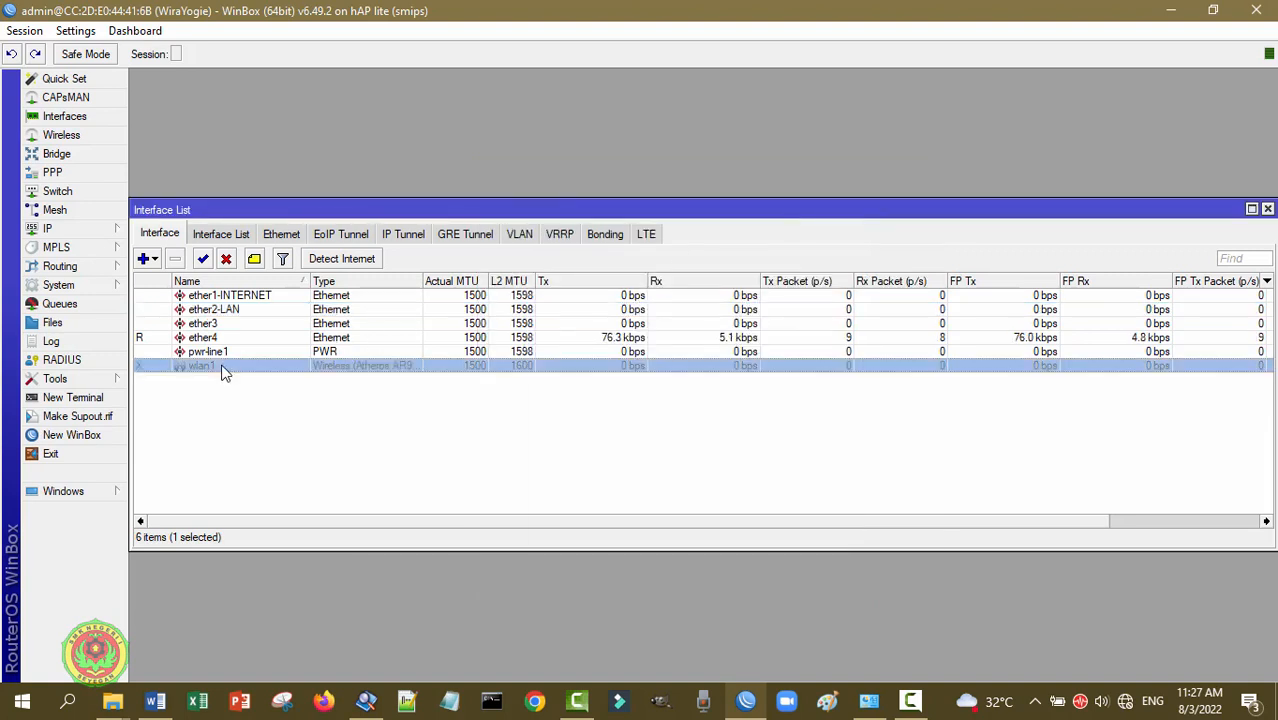
left_click(203, 259)
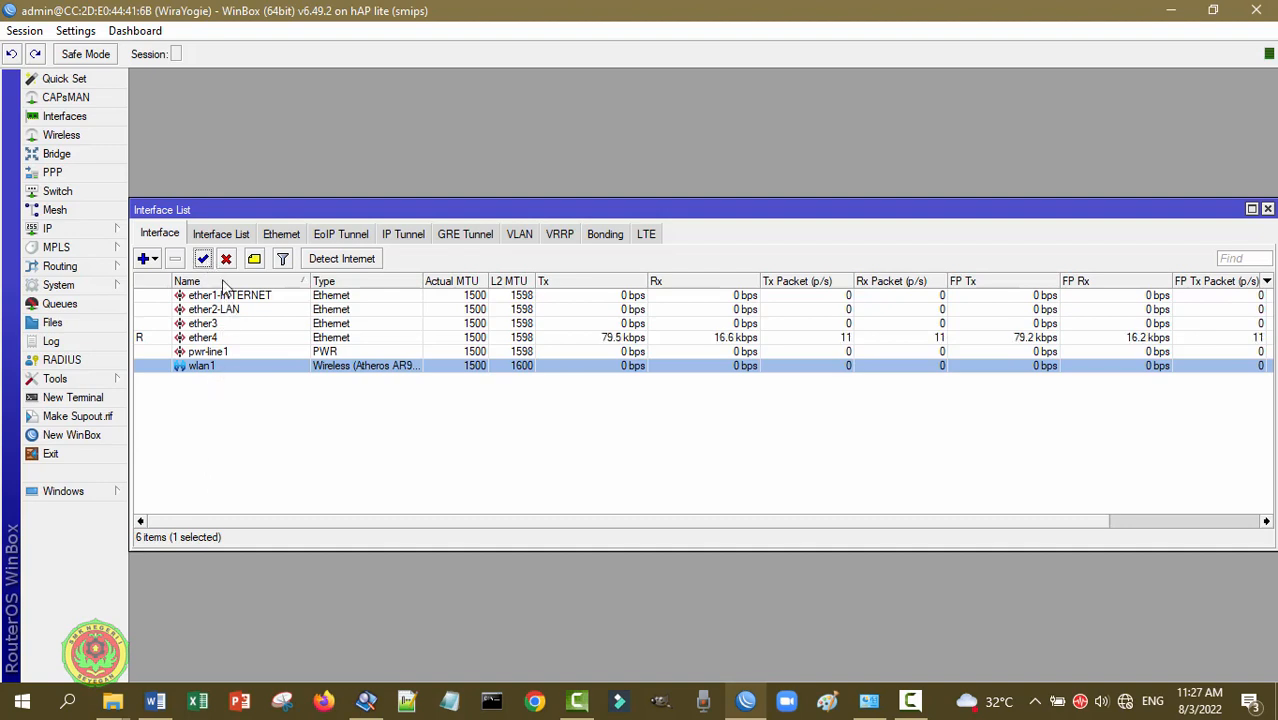
left_click(226, 259)
left_click(226, 417)
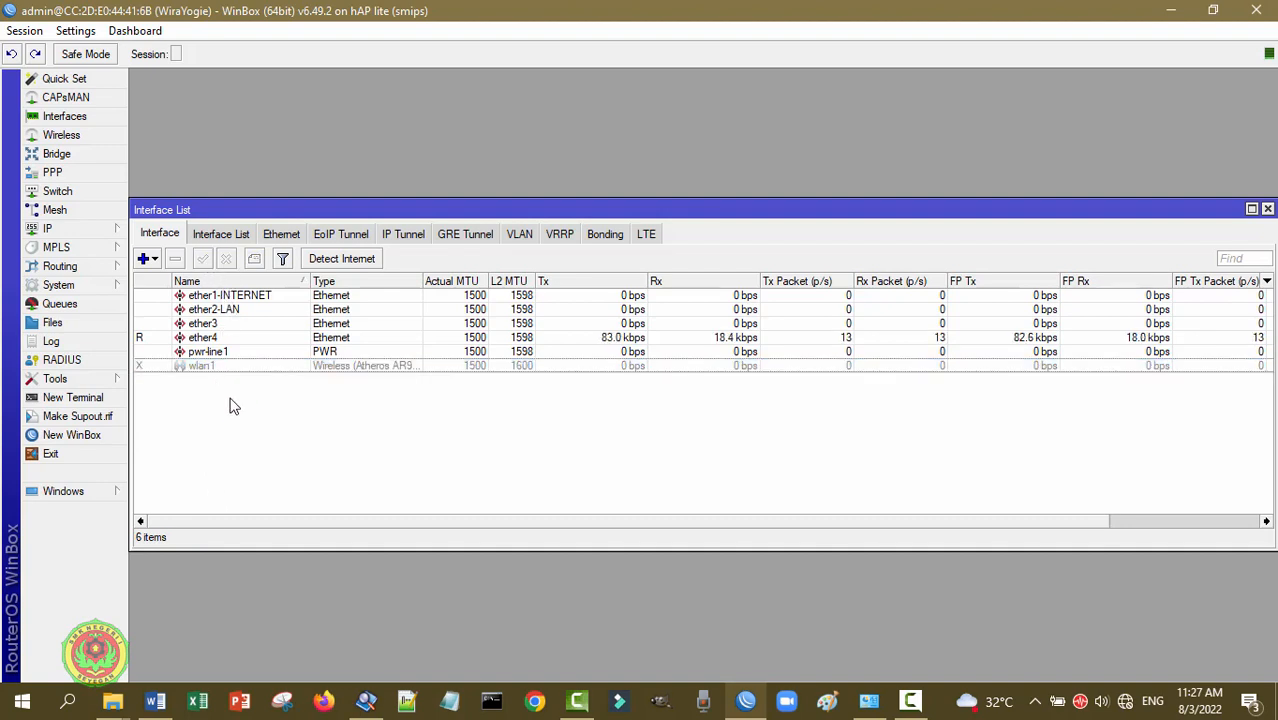
Step: Enable the wlan1 wireless interface and rename it as wlan1-HOTSPOT, closing the interface list when done
left_click(217, 368)
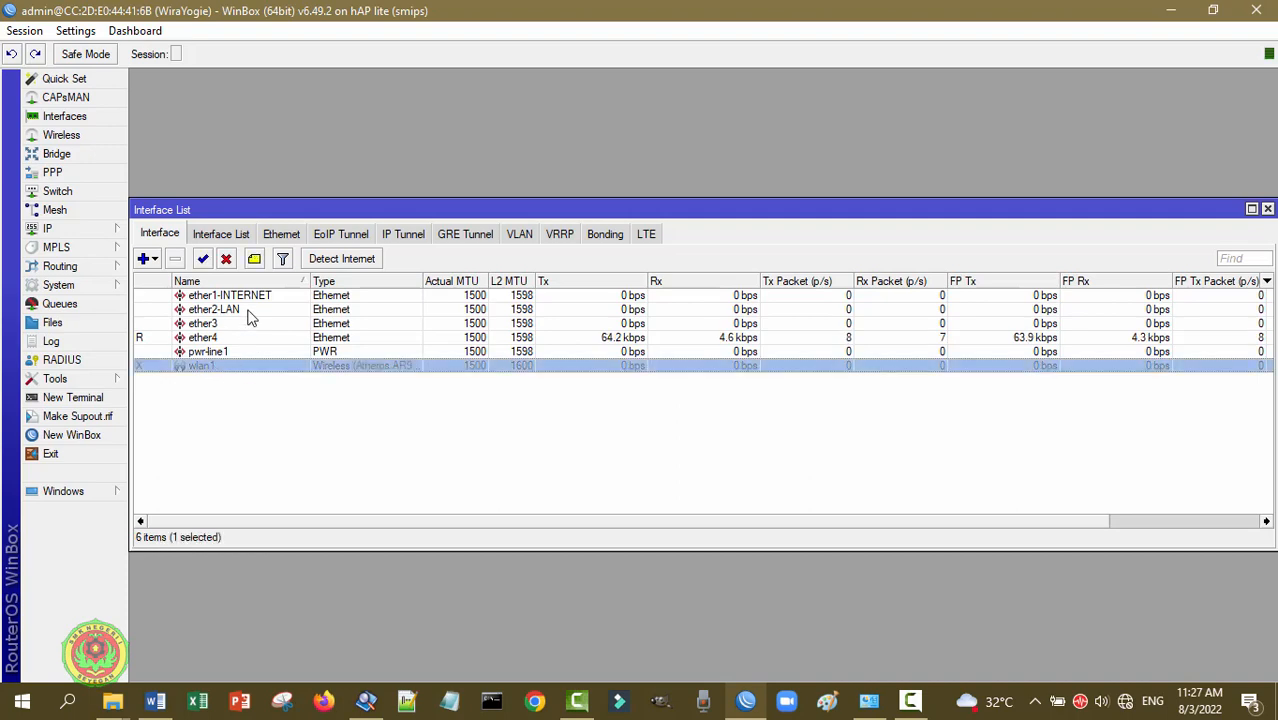
left_click(204, 259)
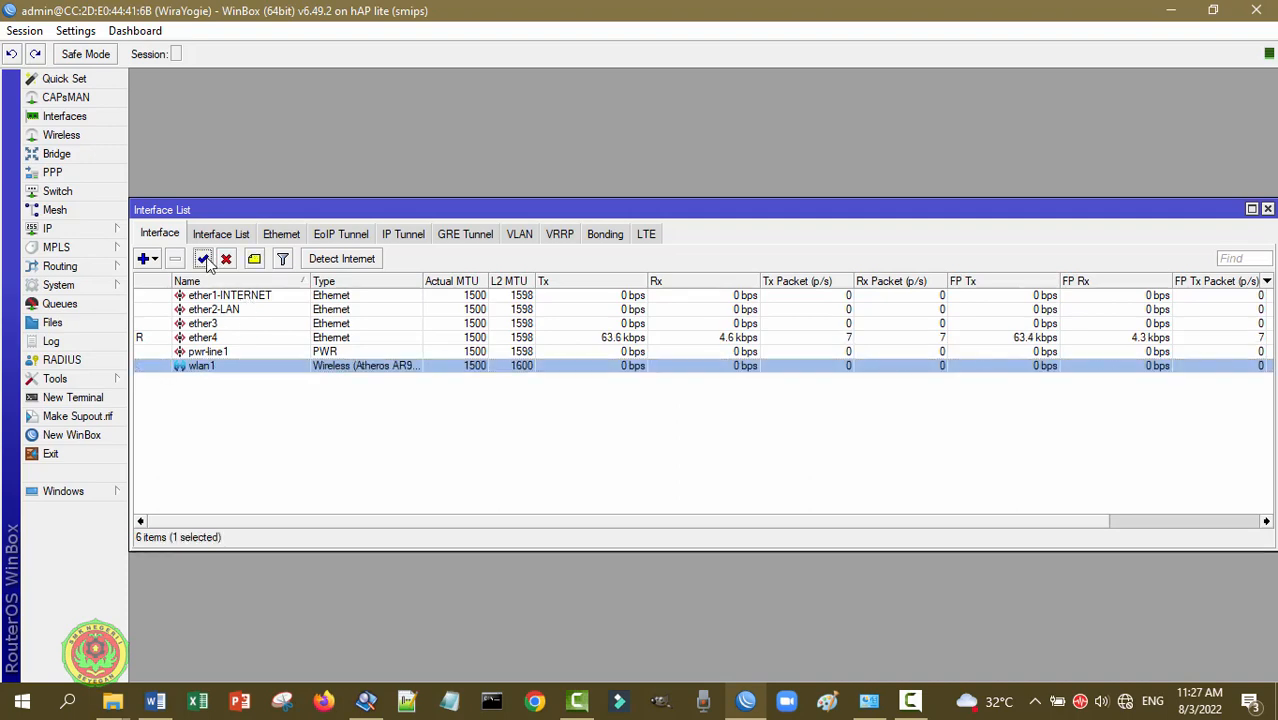
left_click(214, 368)
double_click(214, 368)
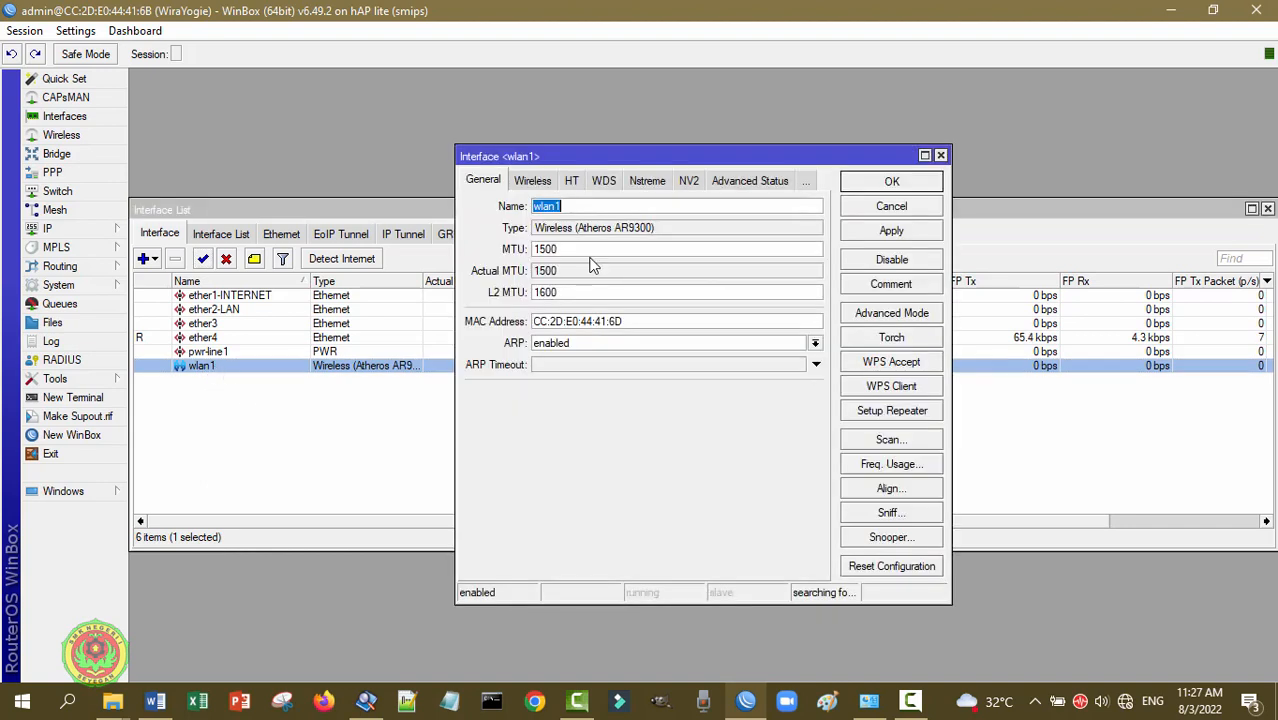
left_click(579, 204)
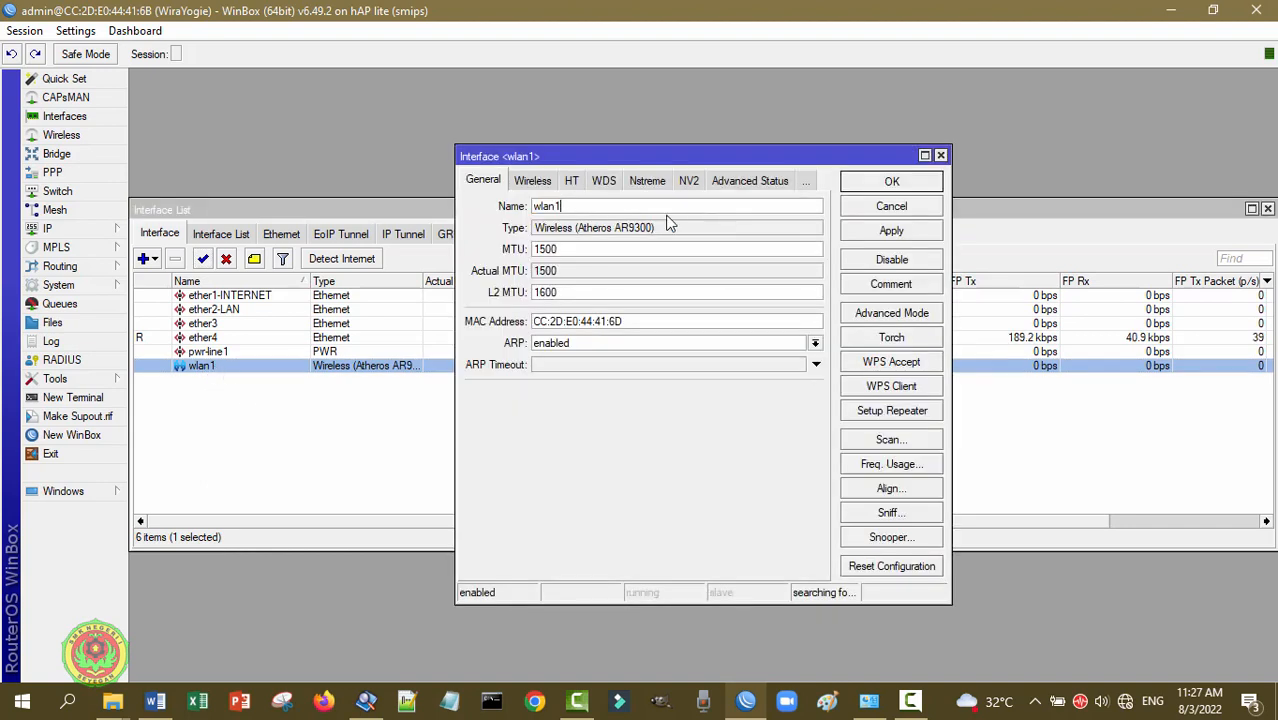
type("-HOTSPOT")
left_click(878, 233)
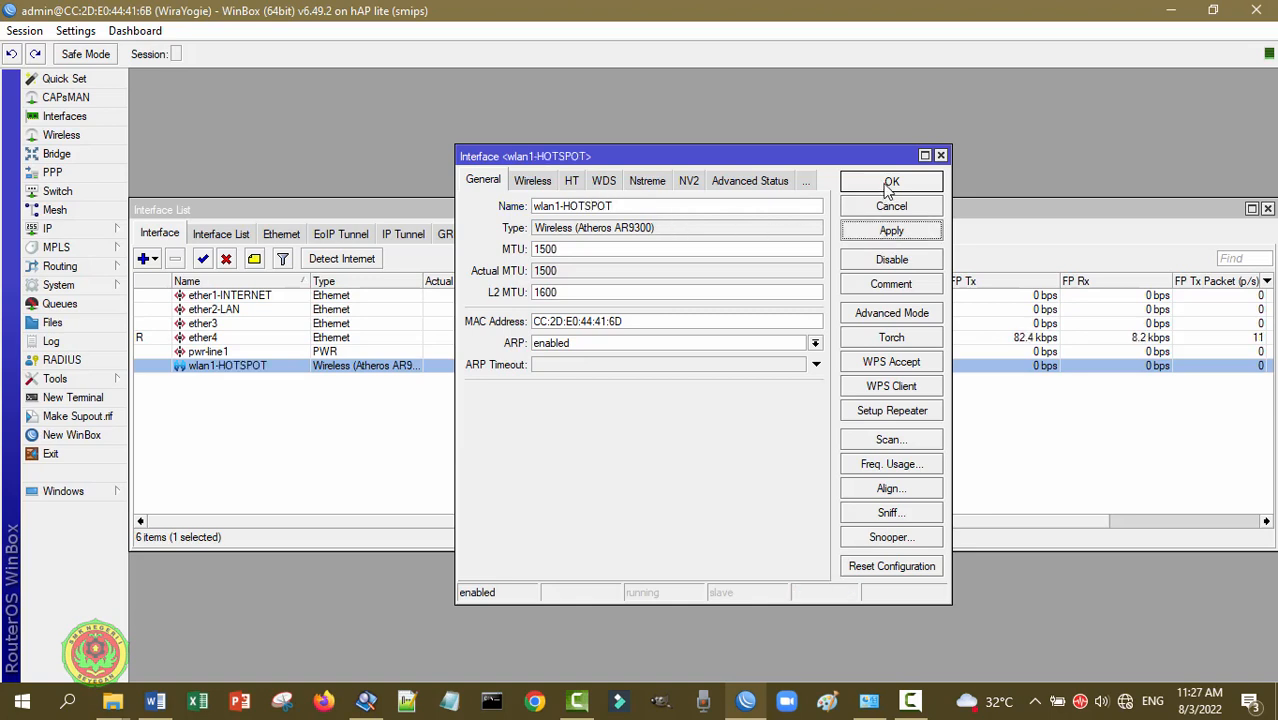
left_click(887, 182)
left_click(323, 437)
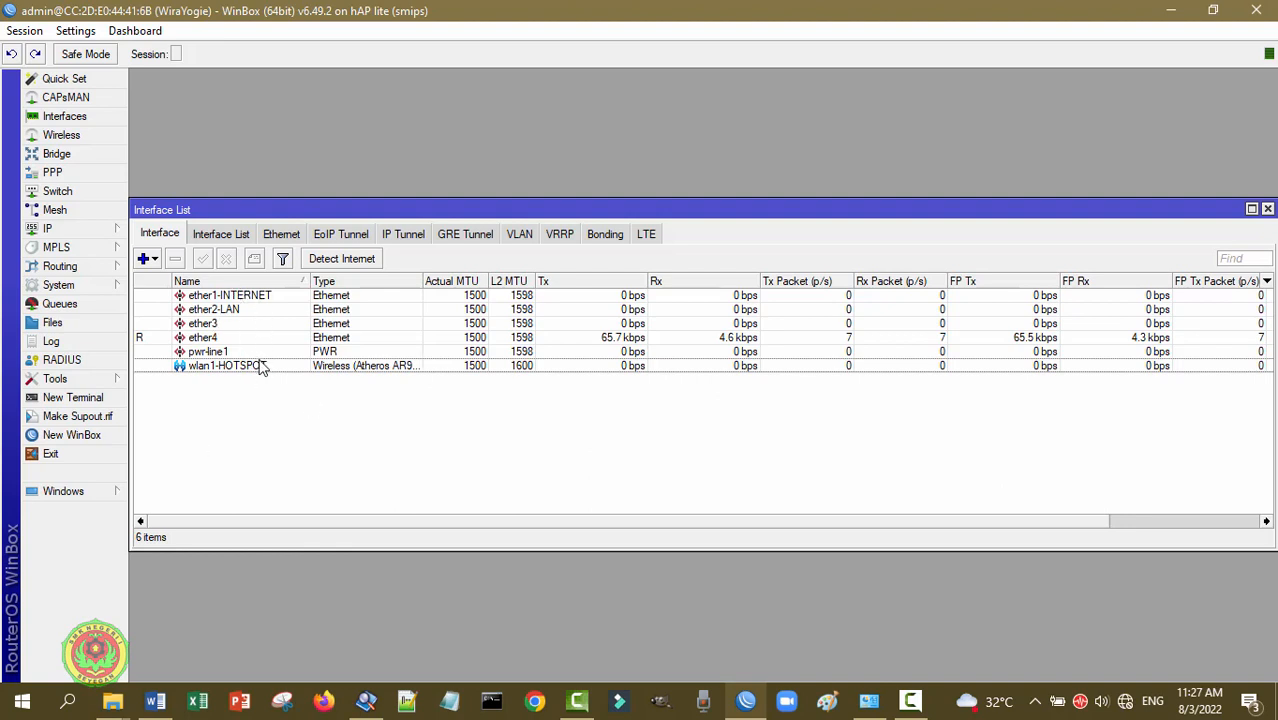
left_click(1267, 209)
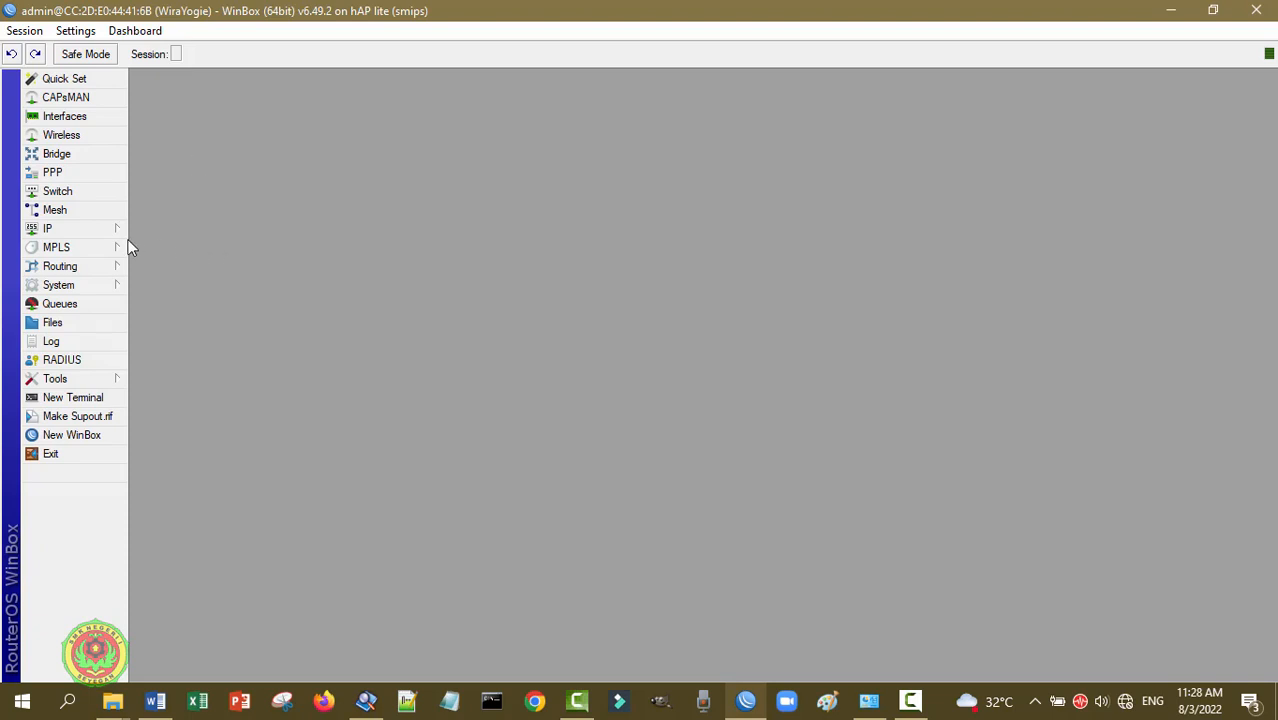
Step: Check the DHCP client list for the ether1-INTERNET entry's leased address and status
left_click(94, 231)
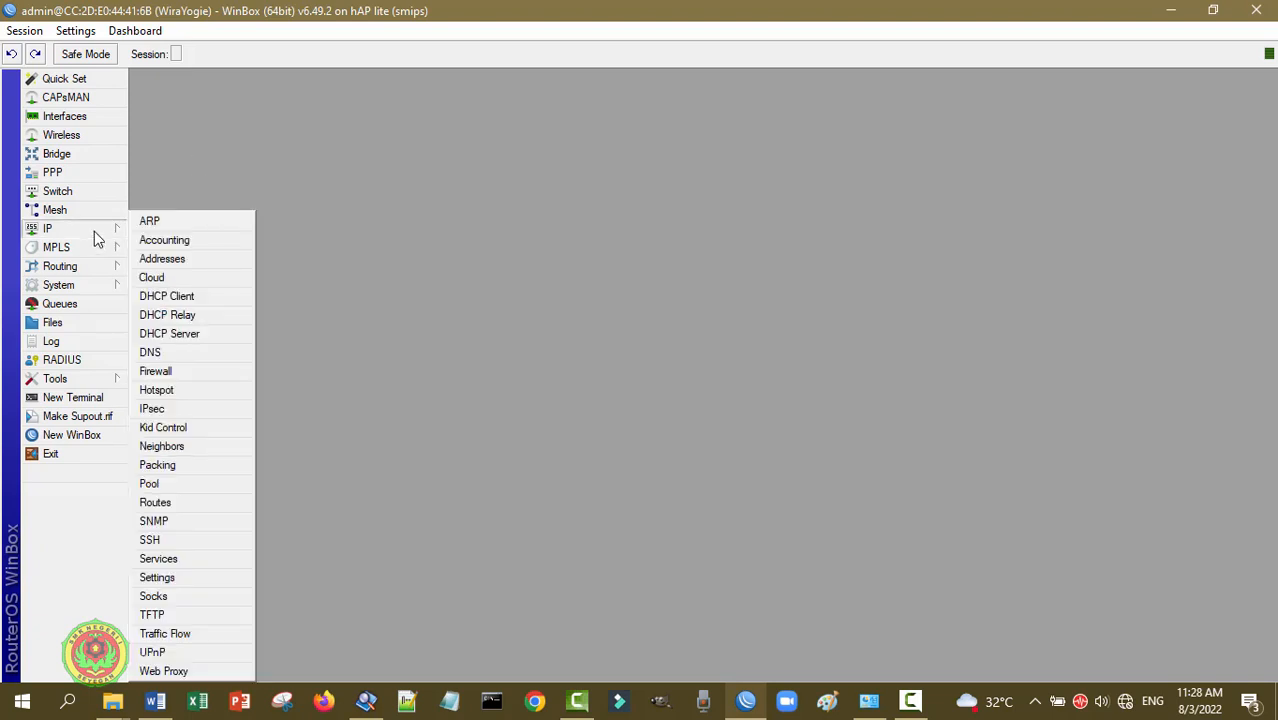
left_click(170, 297)
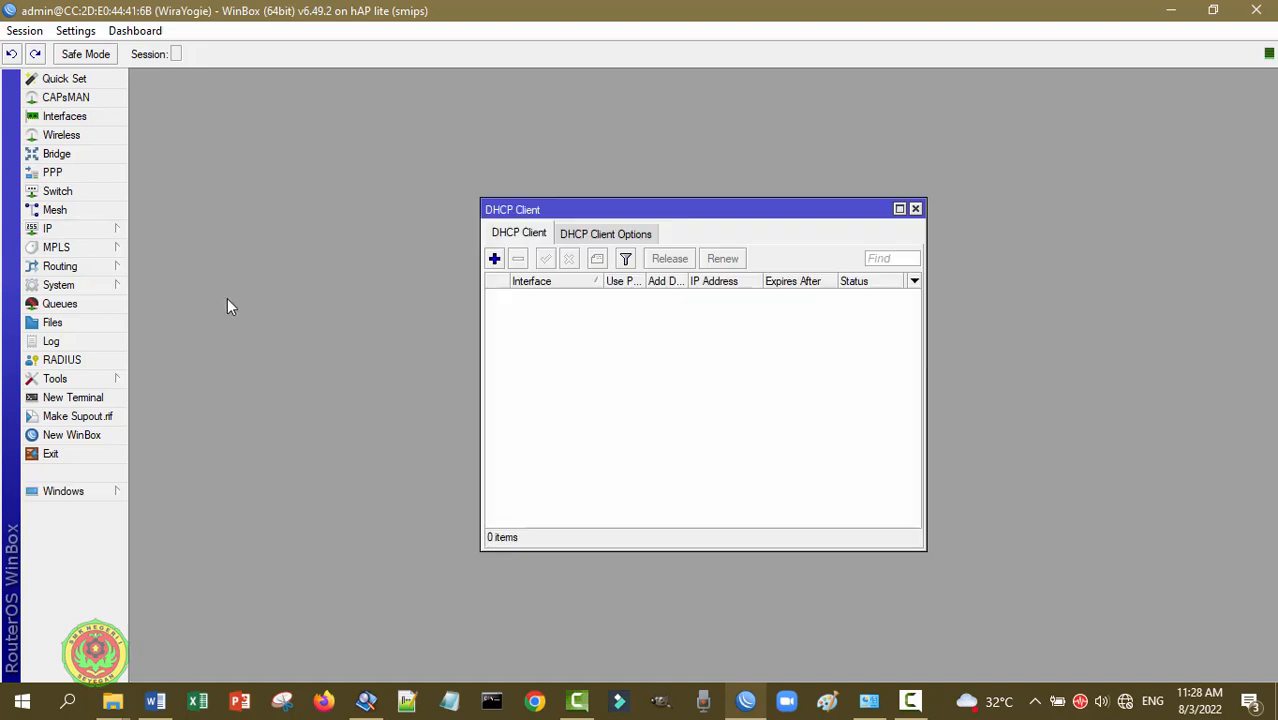
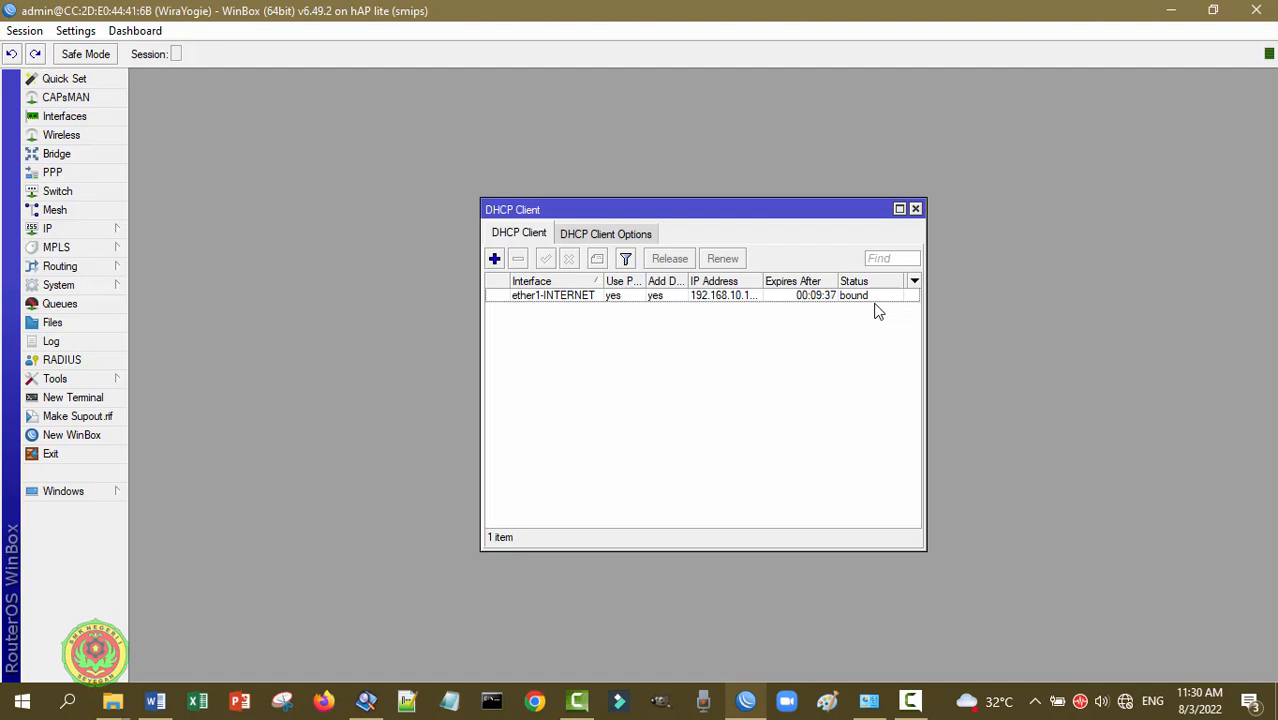
left_click_drag(602, 280, 621, 281)
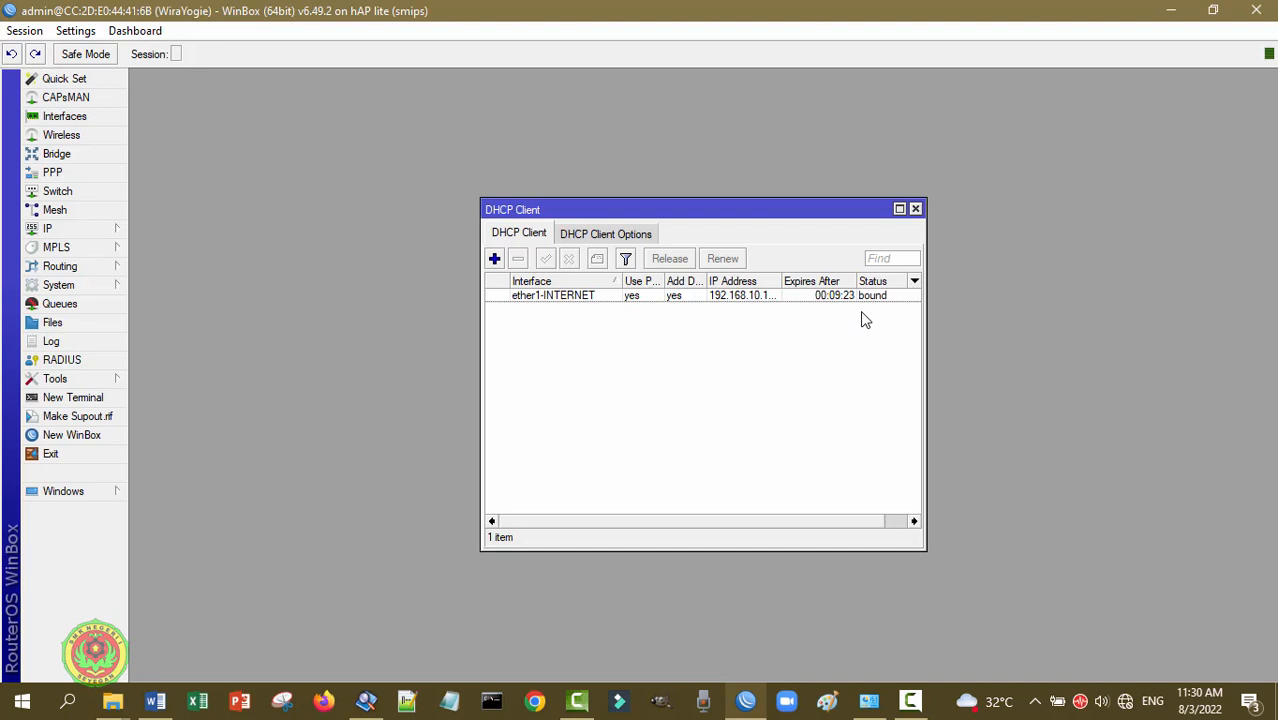
left_click(915, 208)
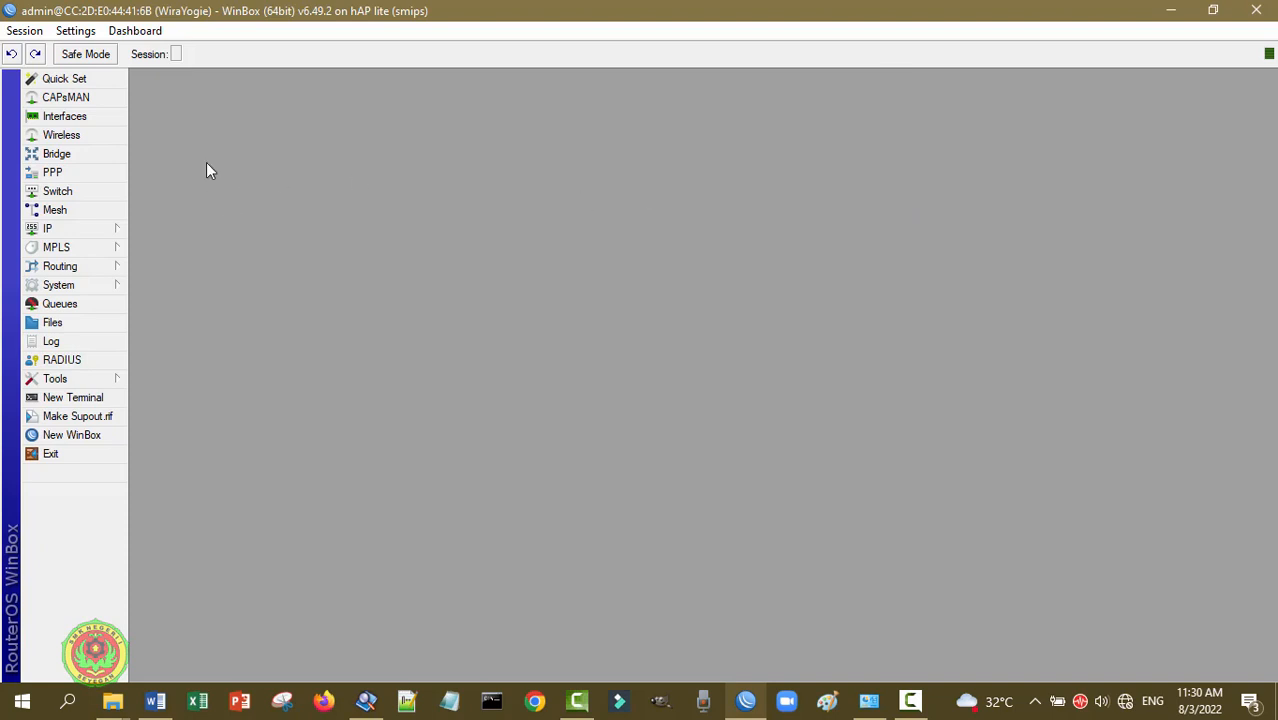
Step: Open the router's IP address list and widen it to read the full address and interface name
left_click(87, 232)
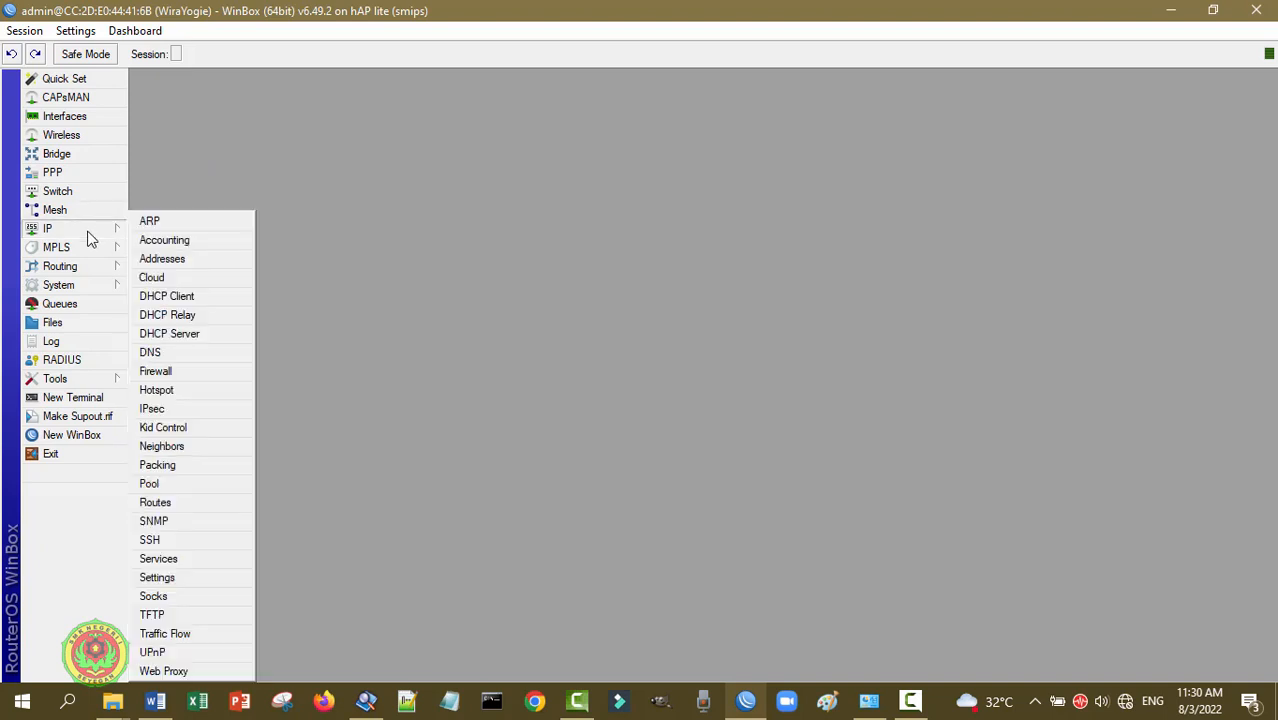
left_click(168, 255)
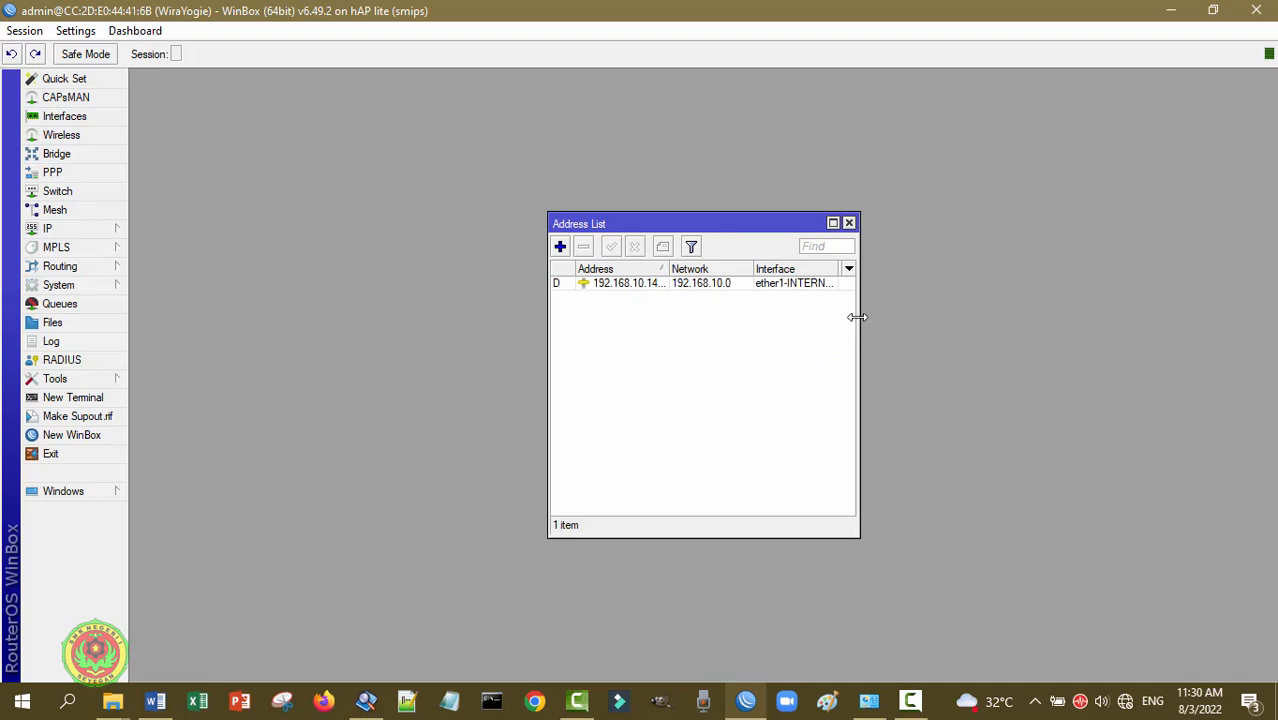
left_click_drag(857, 317, 964, 317)
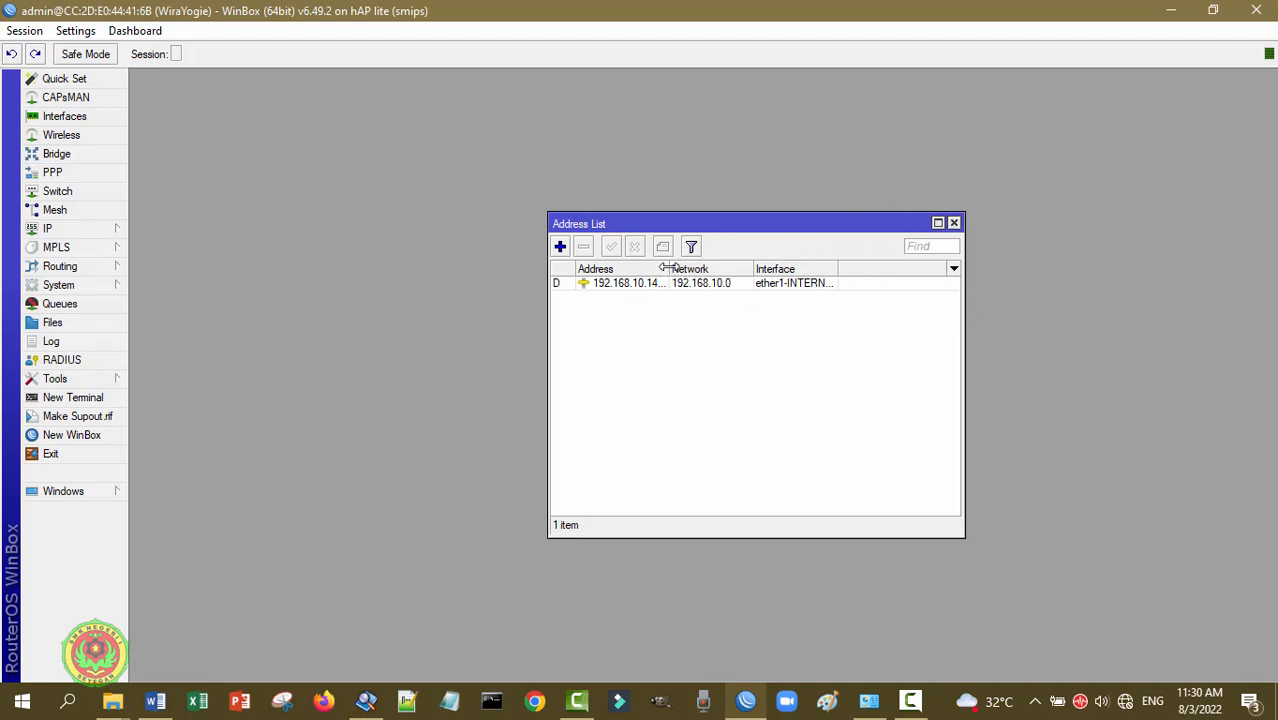
left_click_drag(667, 268, 684, 268)
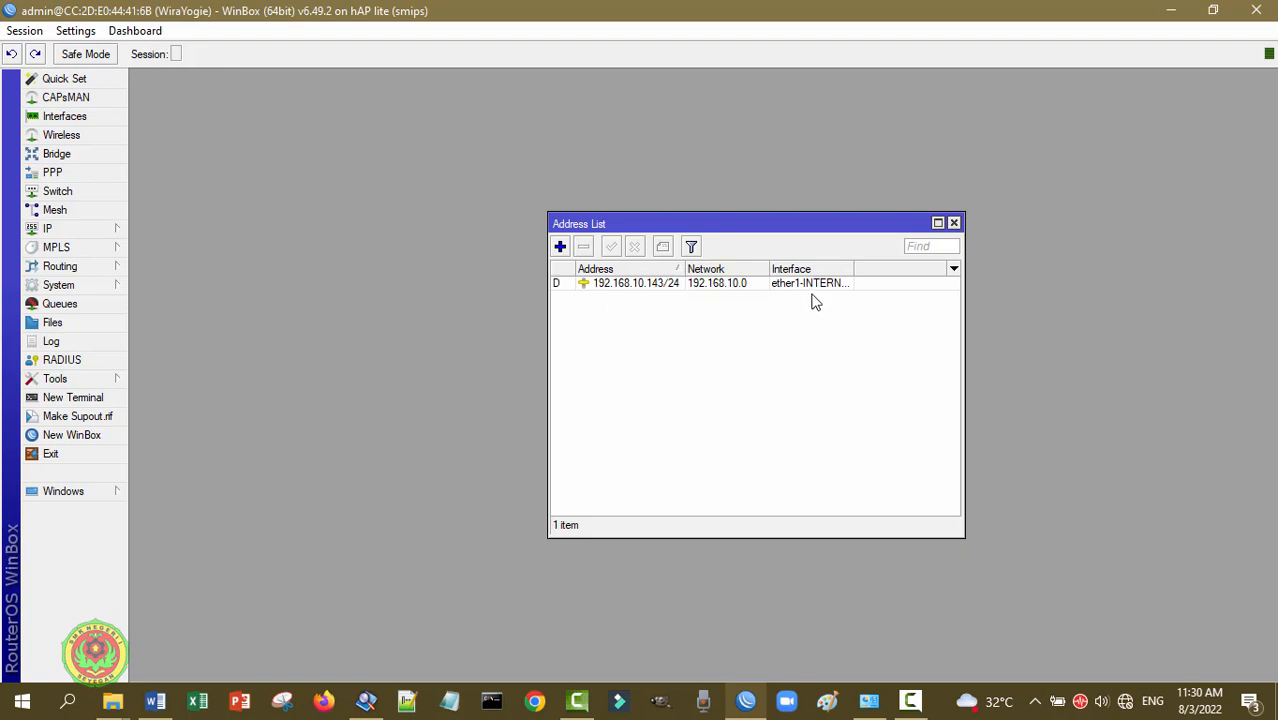
left_click_drag(849, 268, 930, 268)
Step: Add the IP address 10.10.10.1/24 on the ether2-LAN interface
mouse_move(561, 292)
left_click(561, 248)
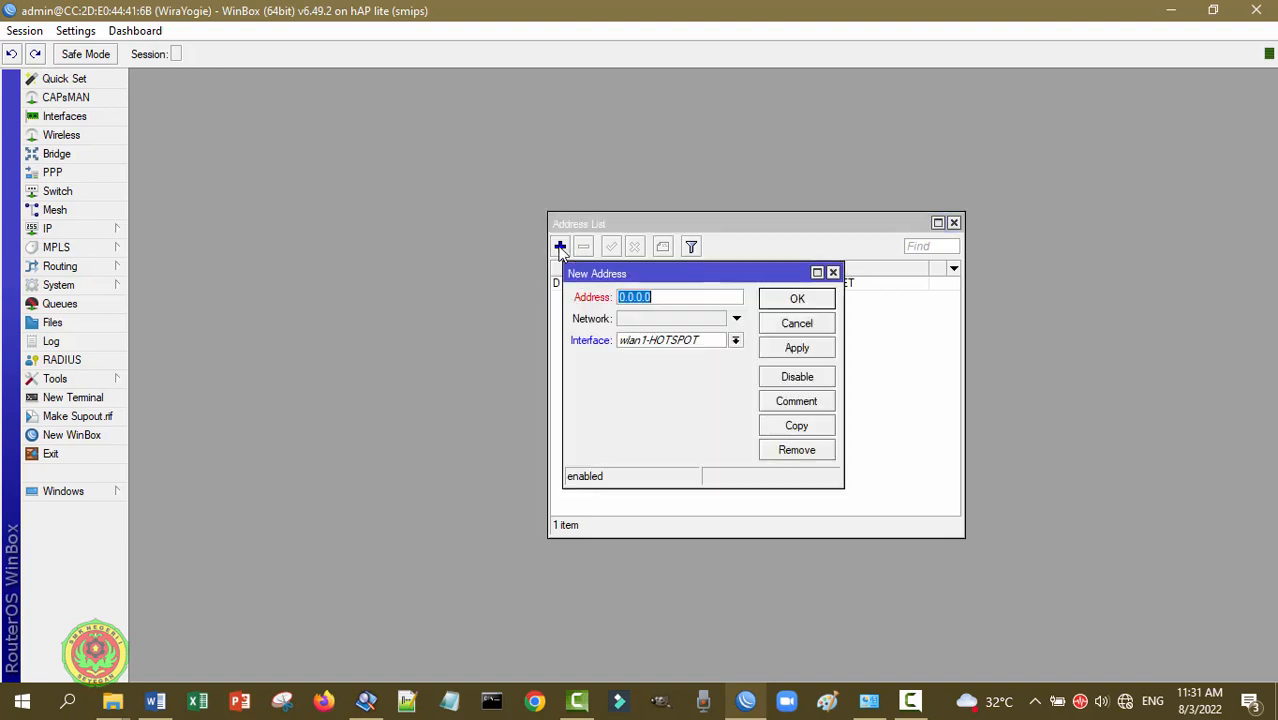
left_click(735, 342)
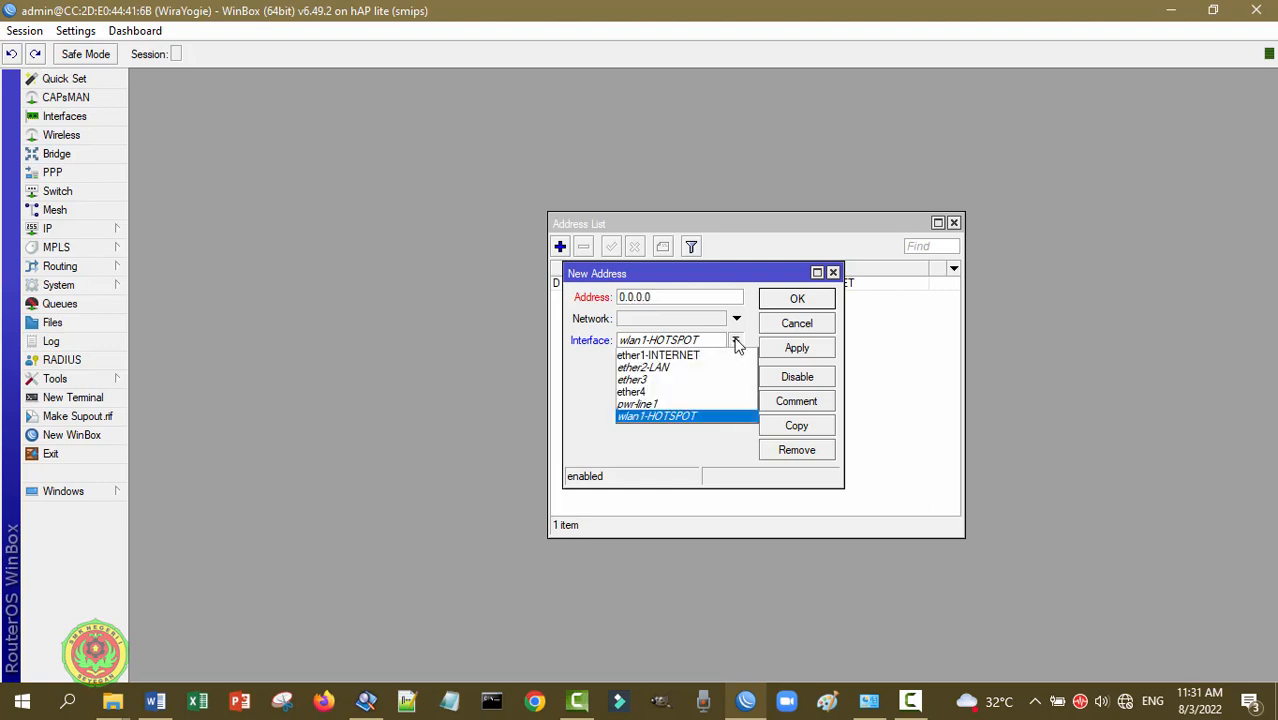
left_click(701, 370)
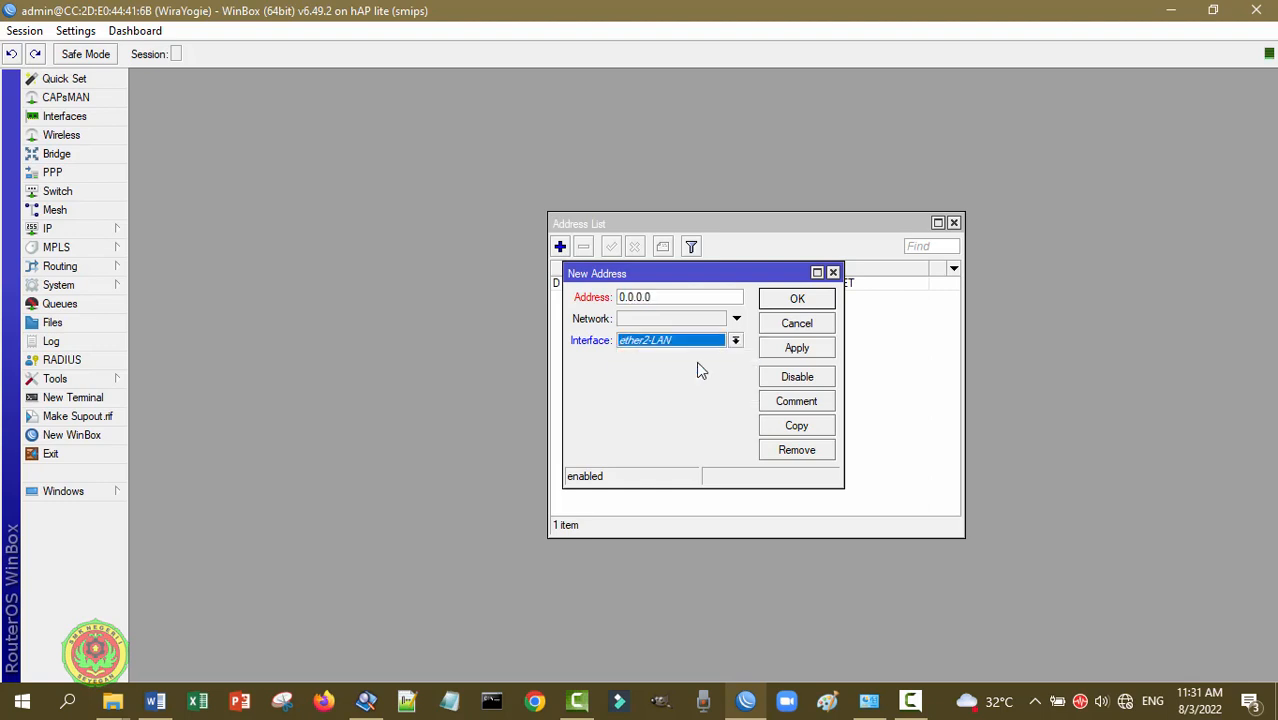
double_click(671, 298)
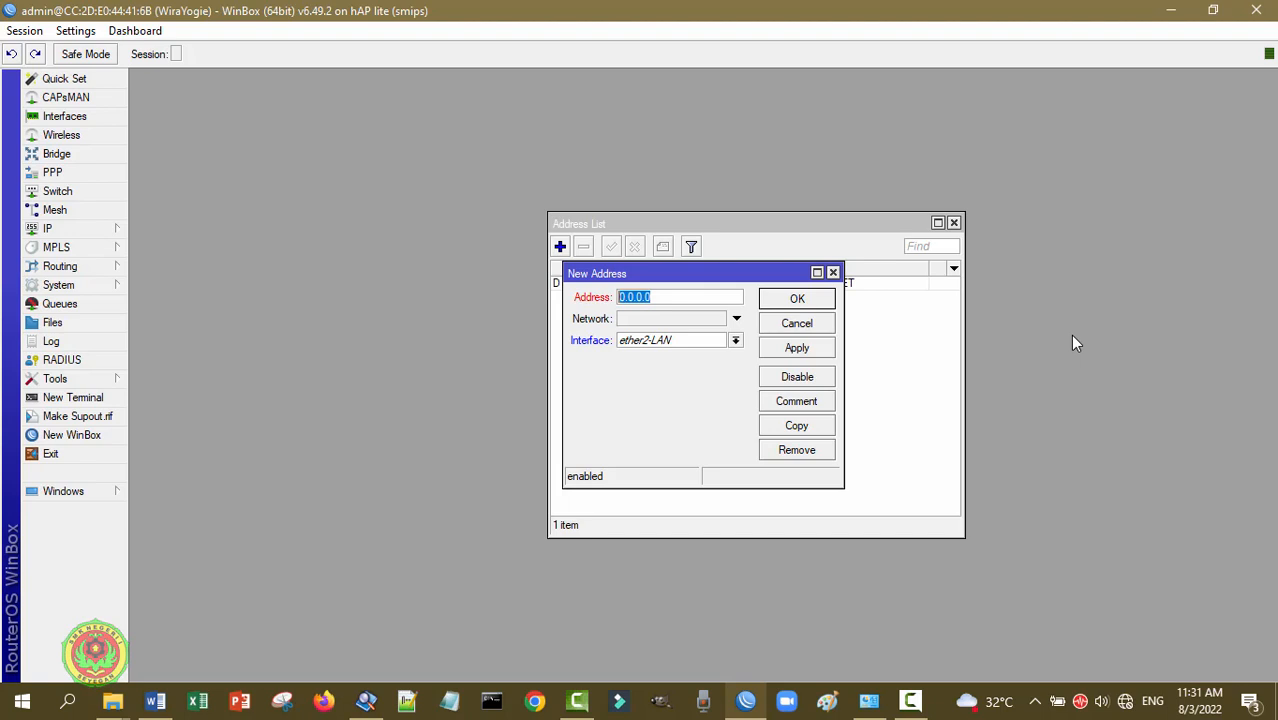
type("10.10.10.1/24")
left_click(815, 350)
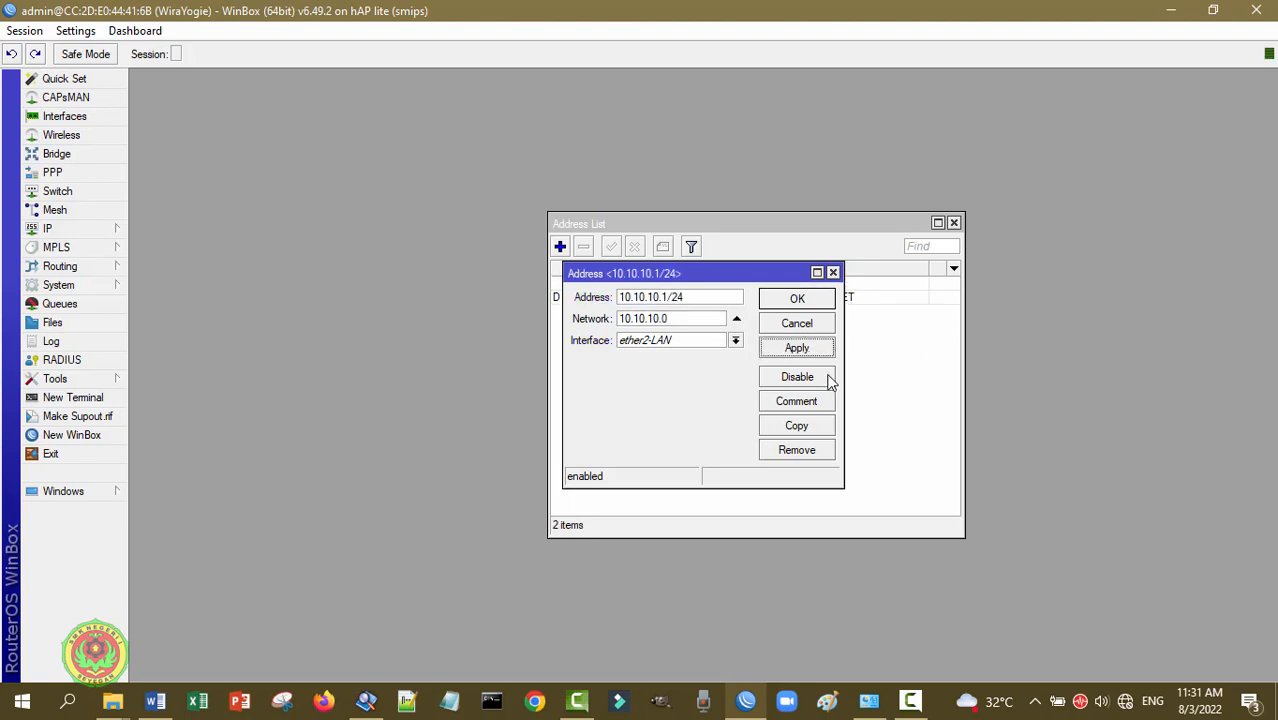
left_click(818, 304)
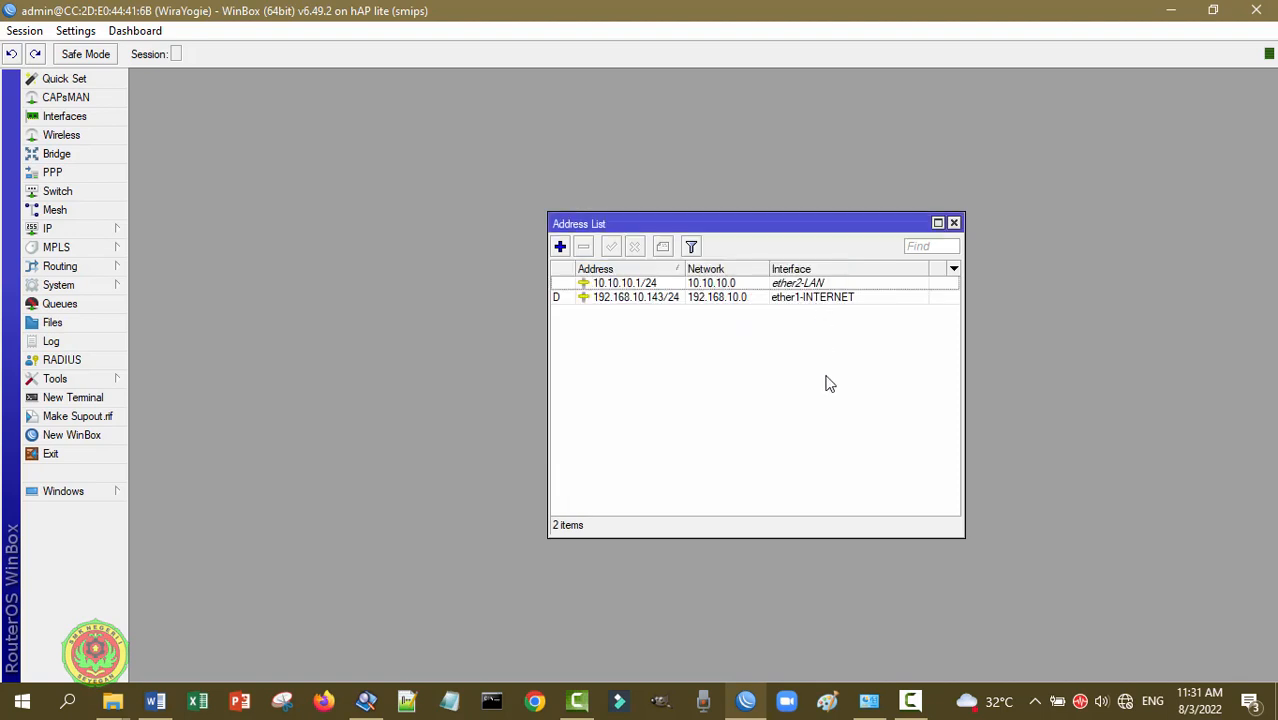
Step: Add the IP address 20.20.20.1/24 on the wlan1-HOTSPOT interface and close the address list
left_click(561, 247)
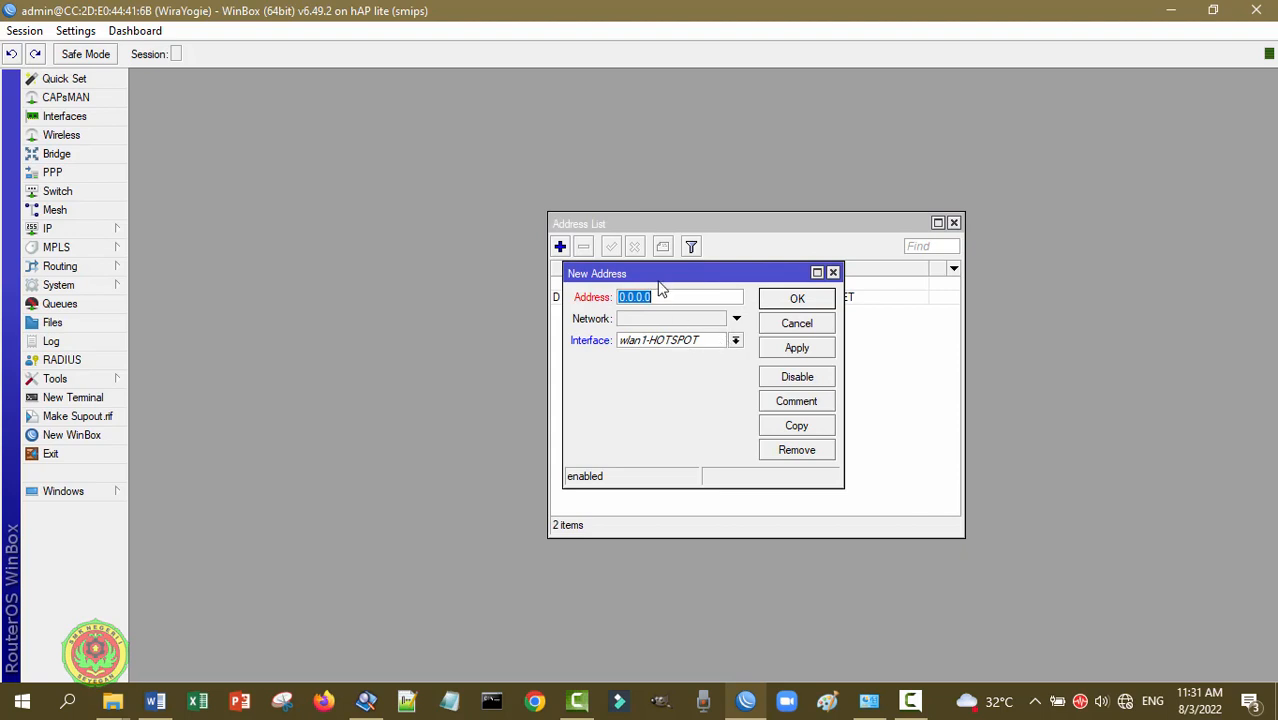
type("20.20.20.1/24")
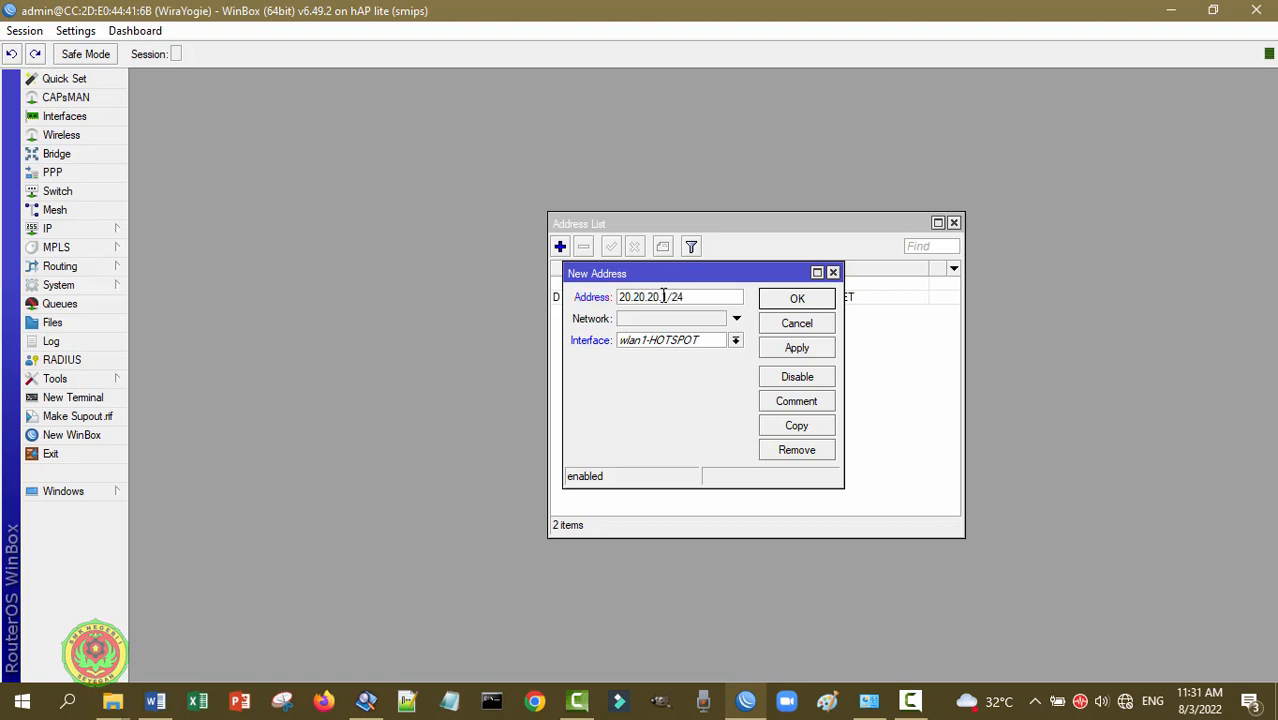
left_click(796, 350)
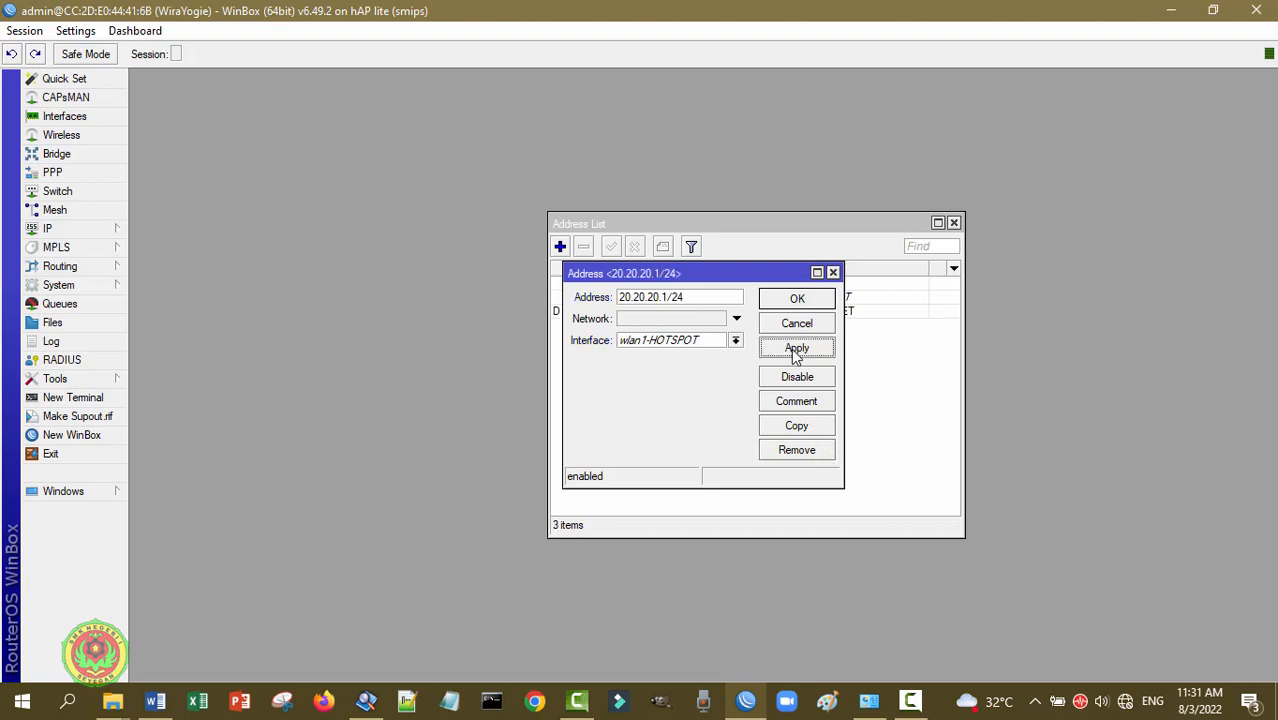
left_click(812, 300)
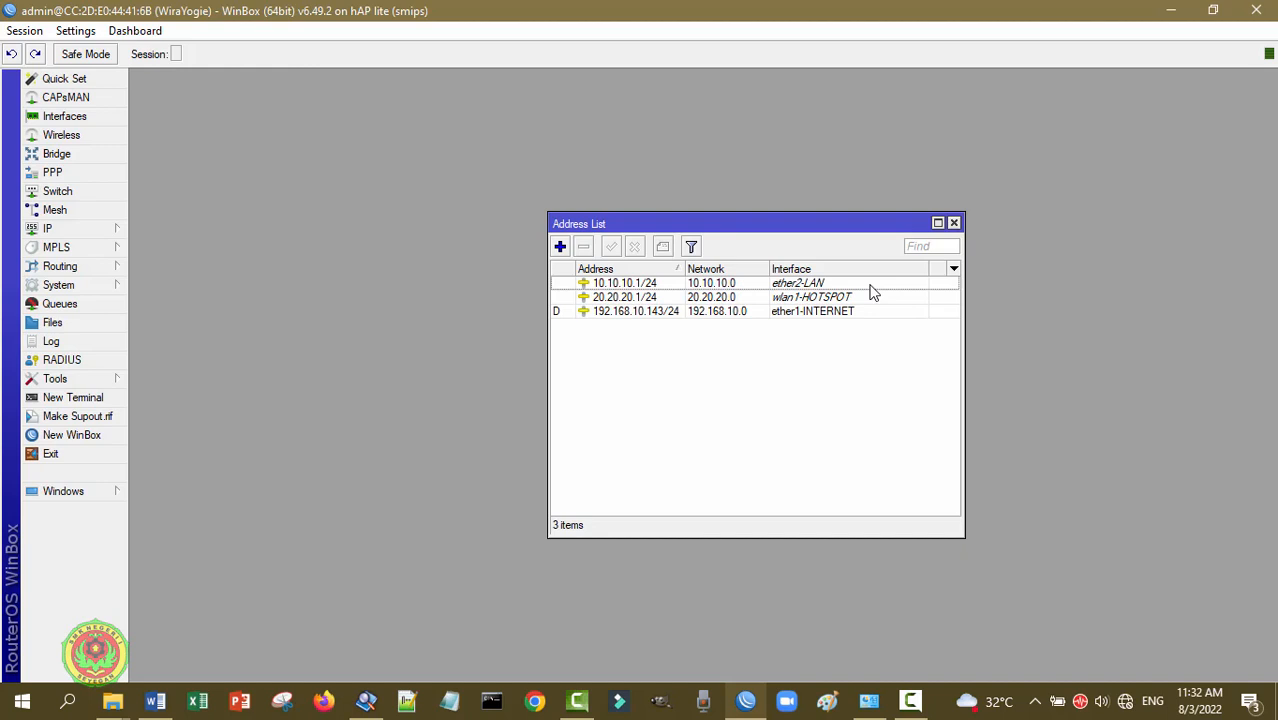
left_click(955, 223)
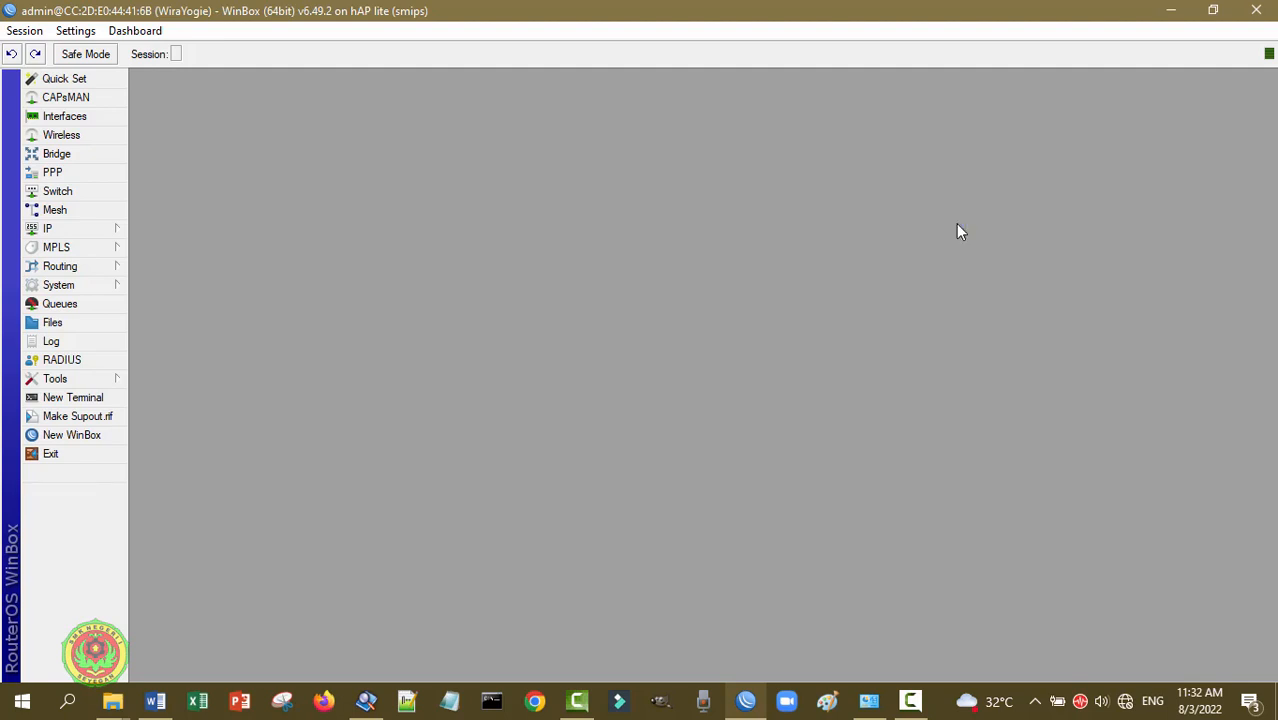
Step: Enable Allow Remote Requests in the router's DNS settings and save them
left_click(73, 233)
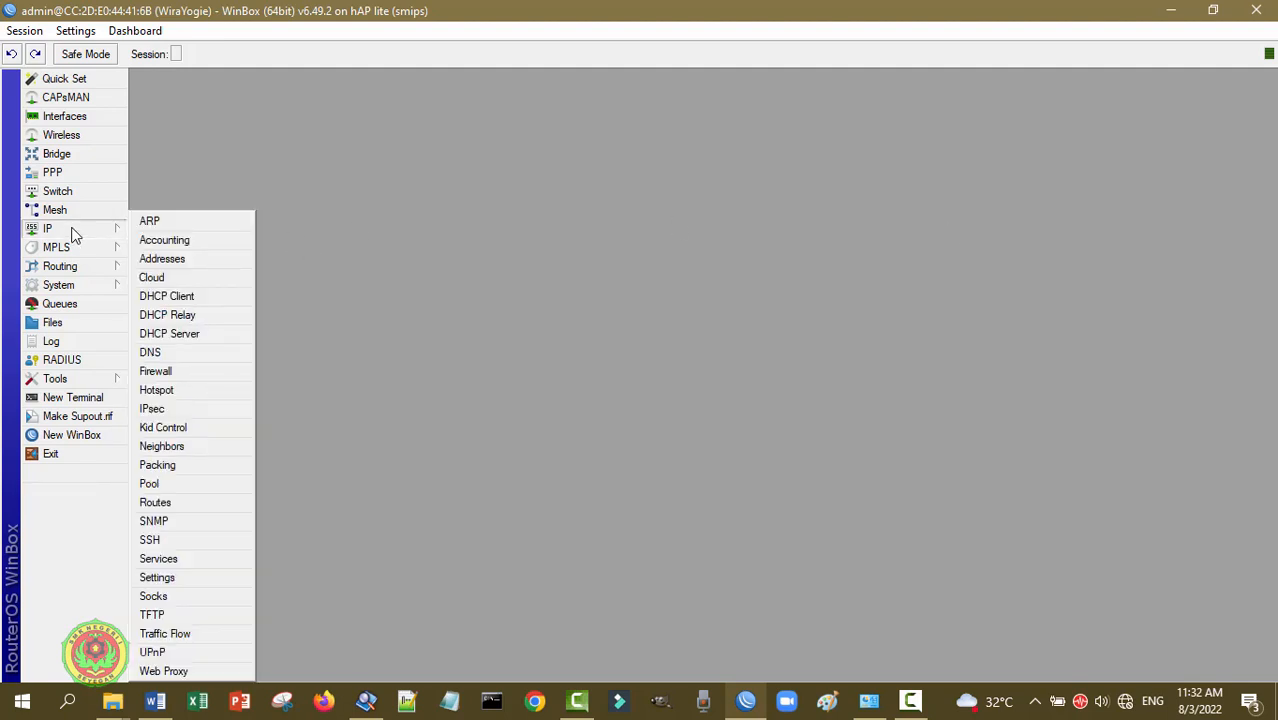
left_click(196, 352)
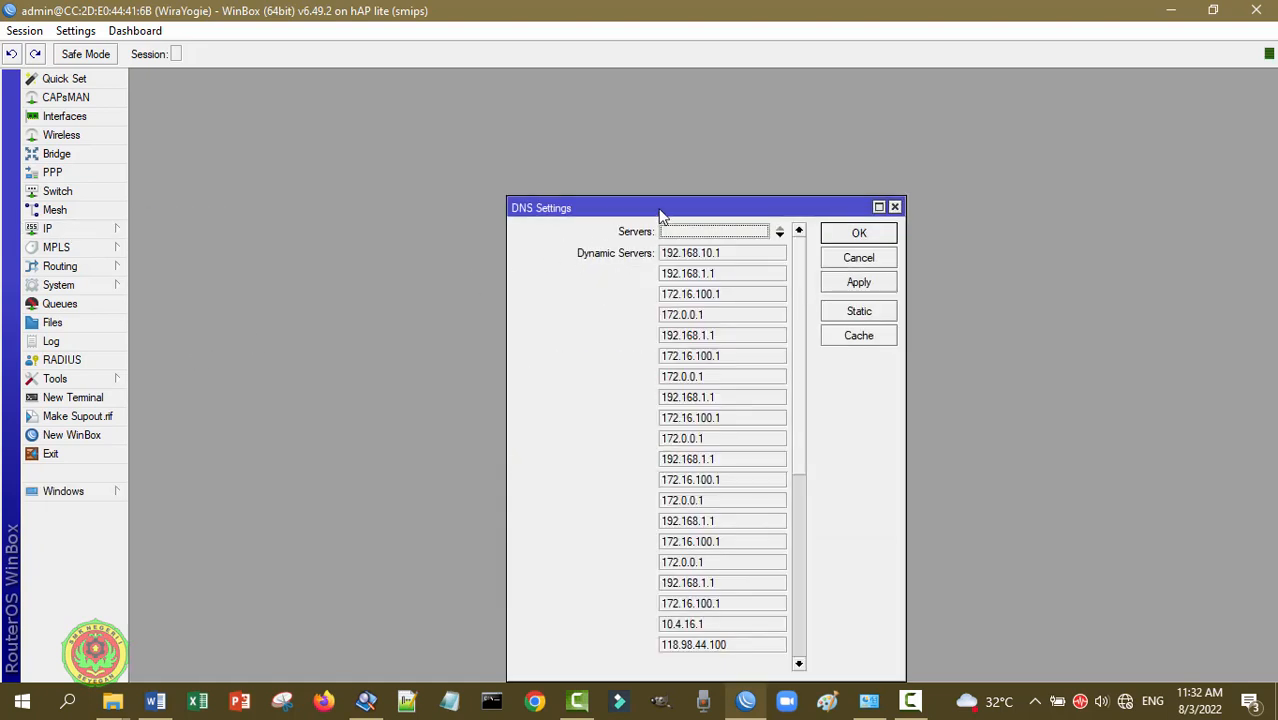
left_click_drag(660, 211, 634, 114)
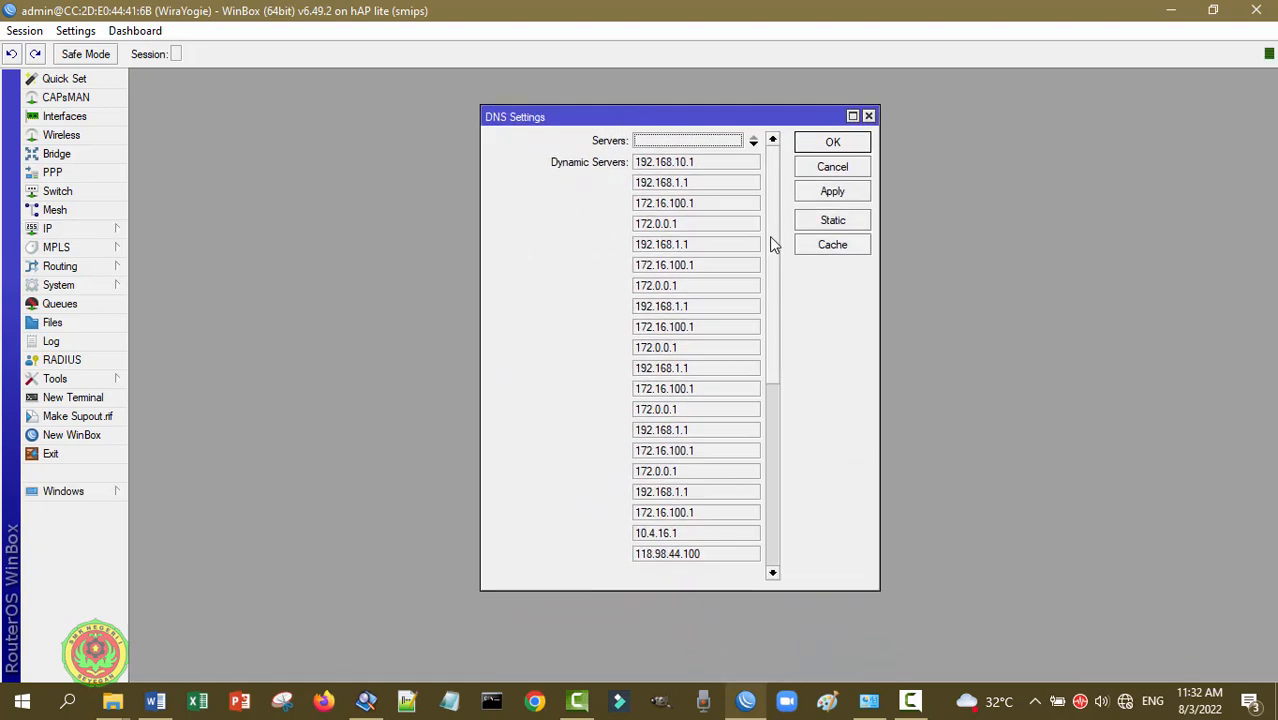
left_click_drag(769, 236, 773, 481)
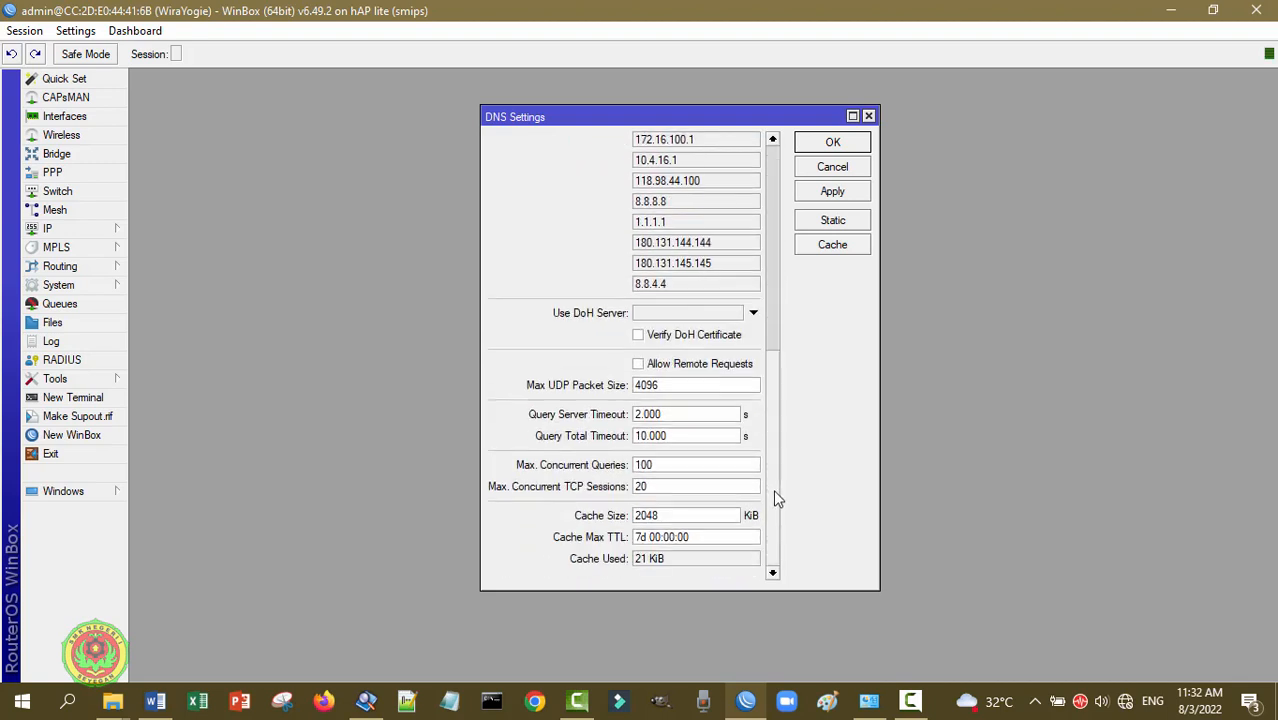
left_click(639, 365)
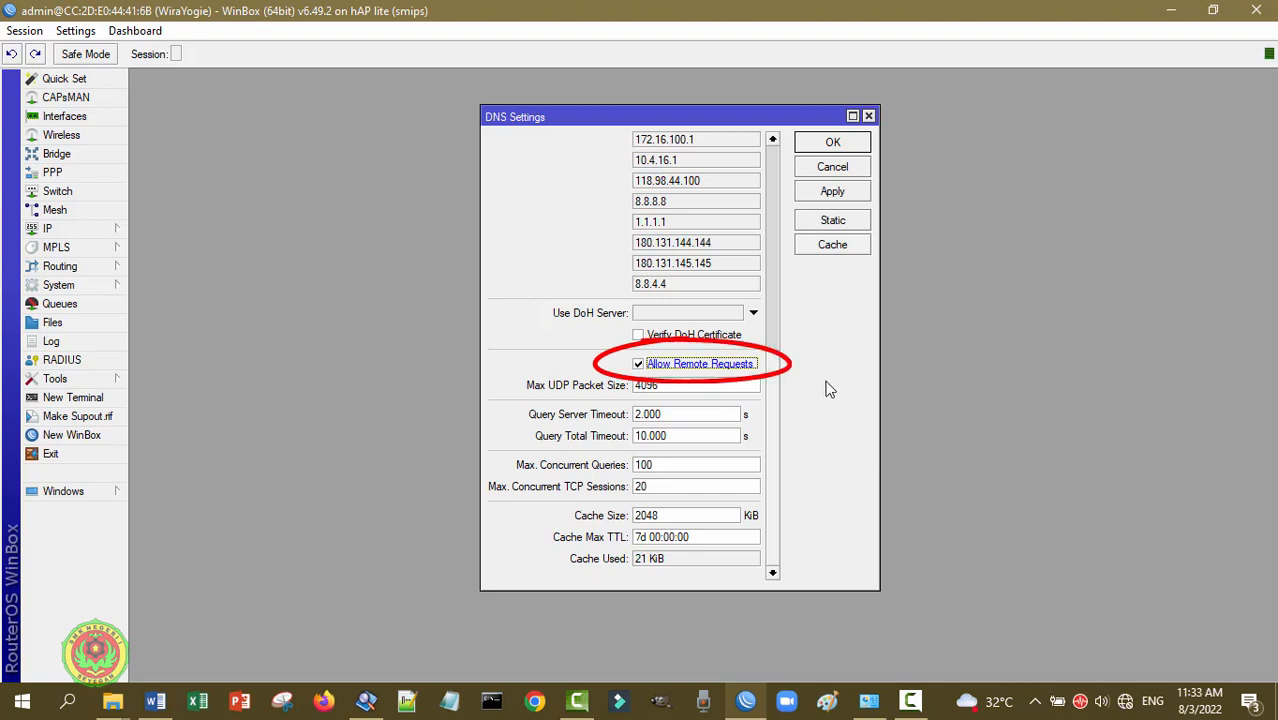
left_click(830, 195)
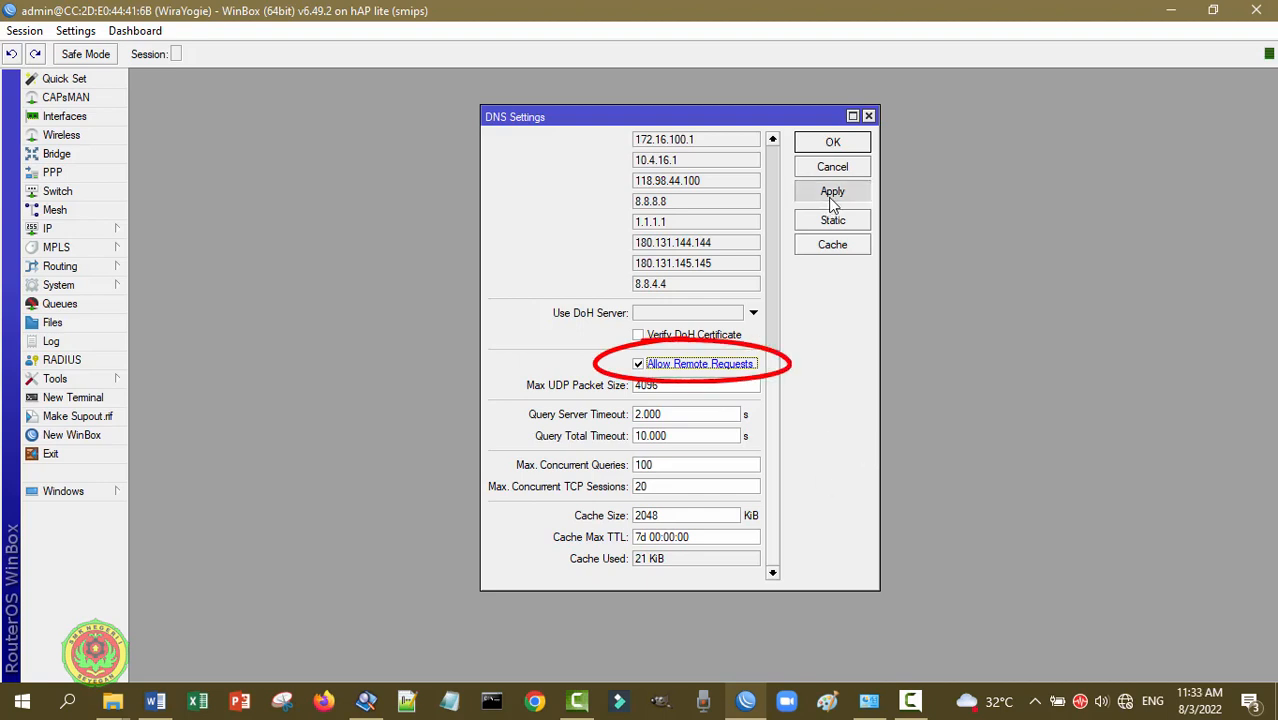
left_click(851, 143)
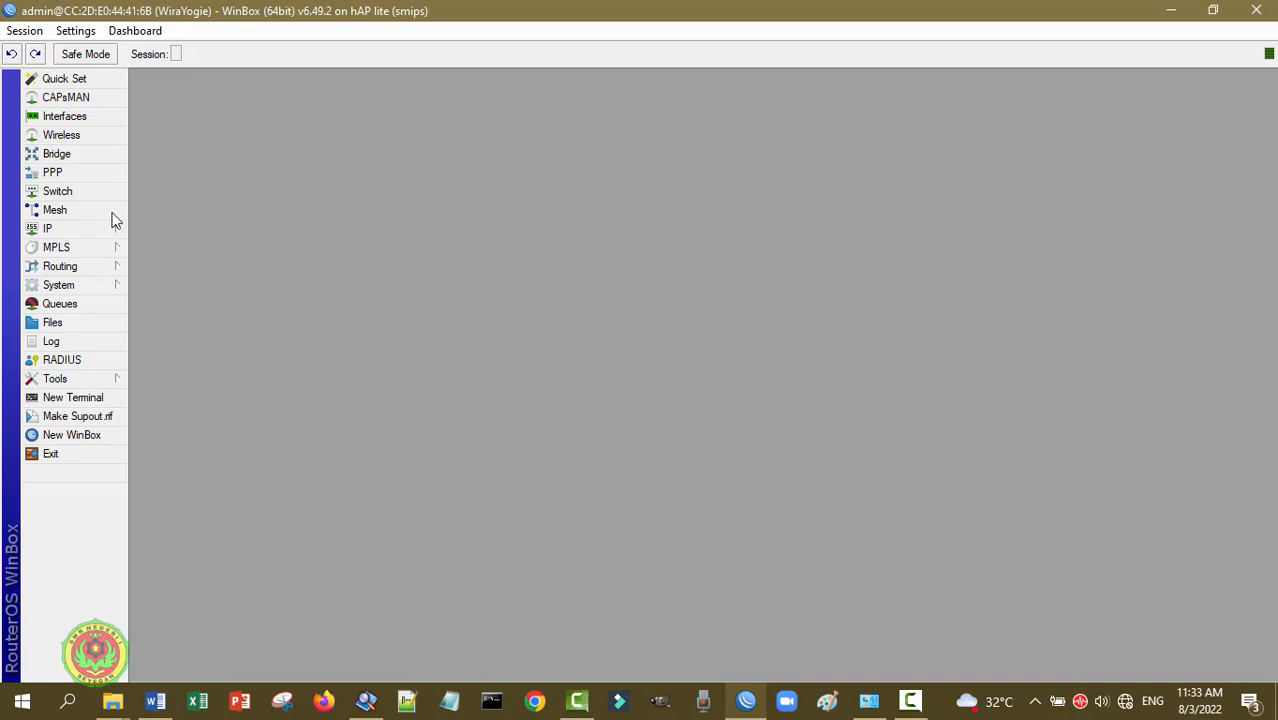
Step: Start DHCP server setup on ether2-LAN, accepting address space 10.10.10.0/24 and gateway 10.10.10.1
left_click(68, 233)
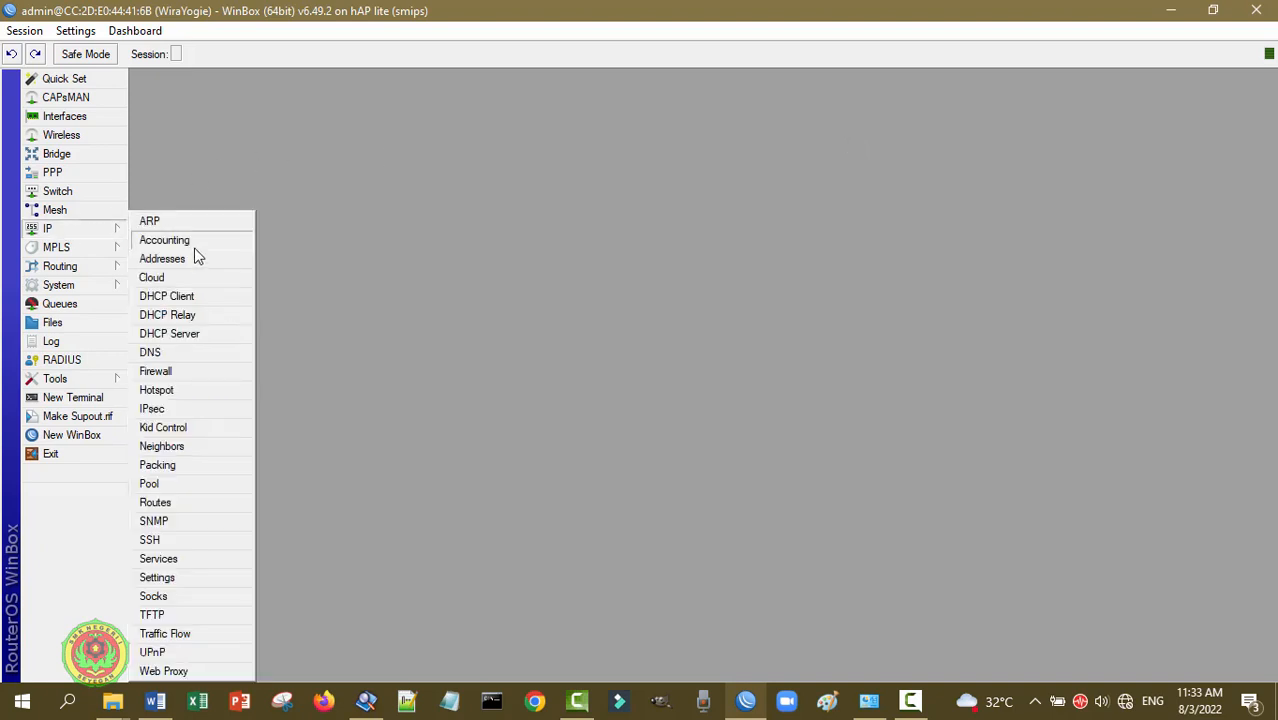
left_click(172, 336)
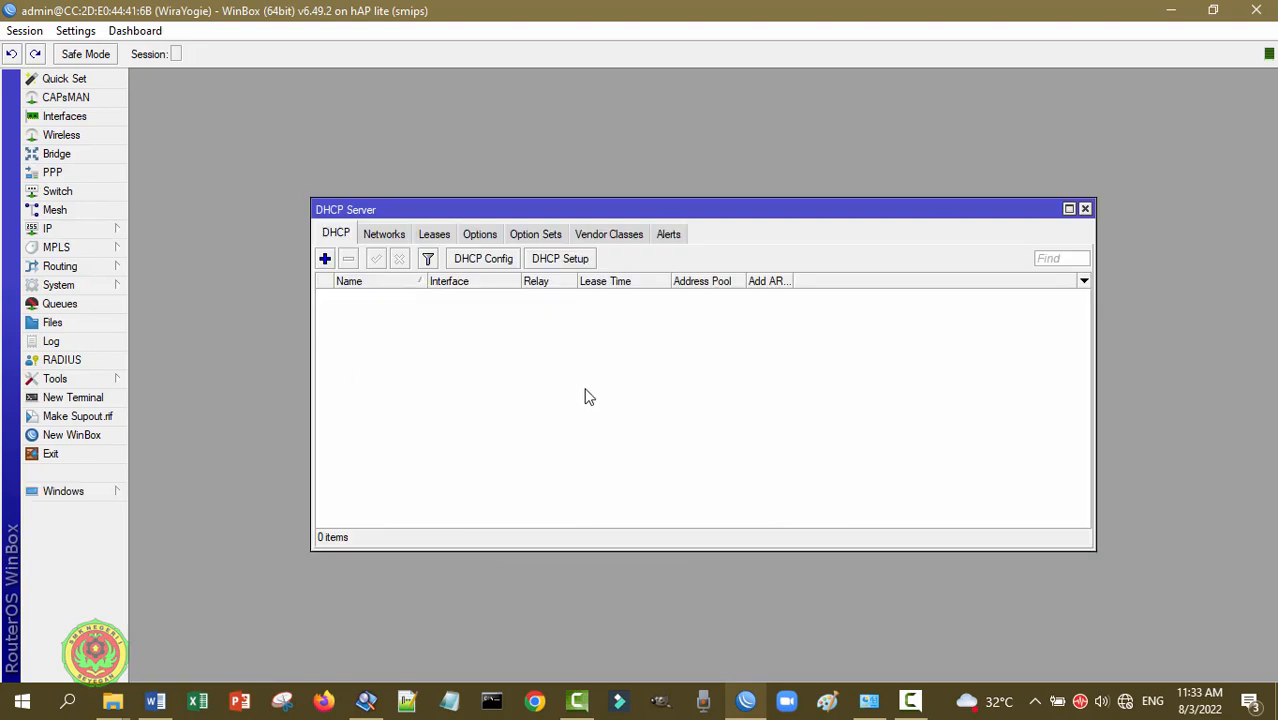
left_click(578, 259)
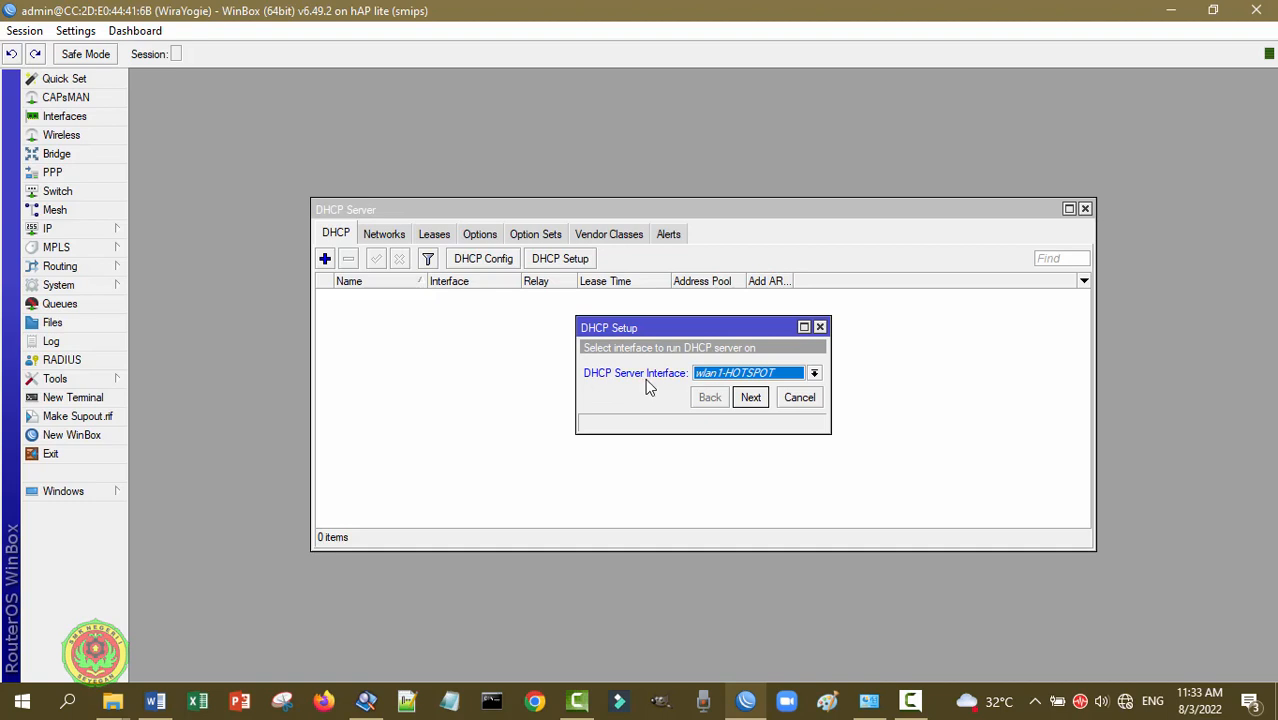
left_click(814, 374)
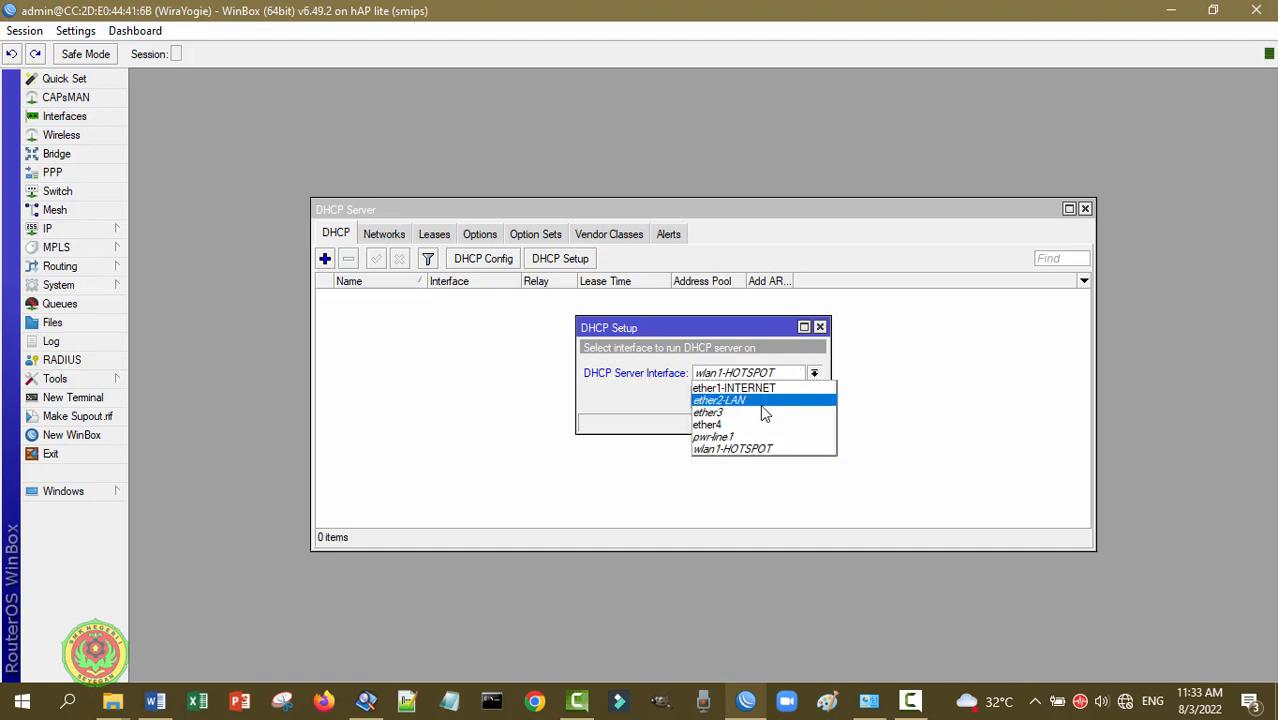
left_click(737, 400)
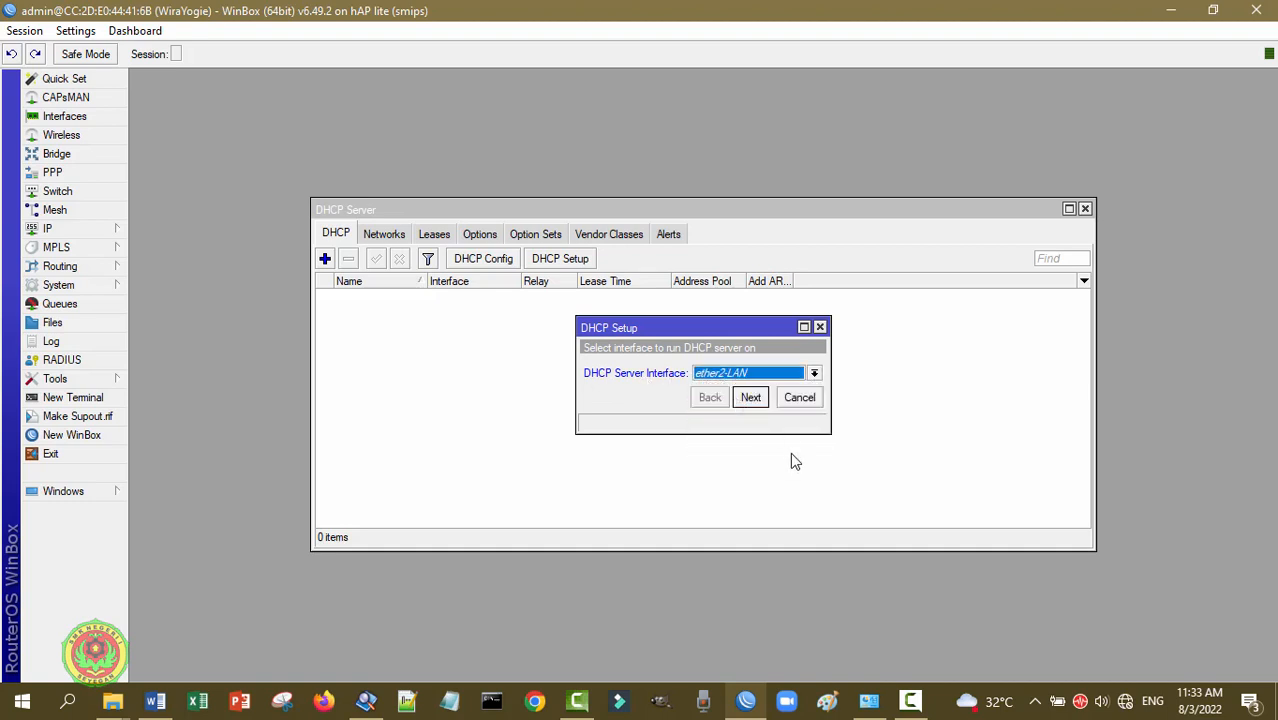
left_click(757, 400)
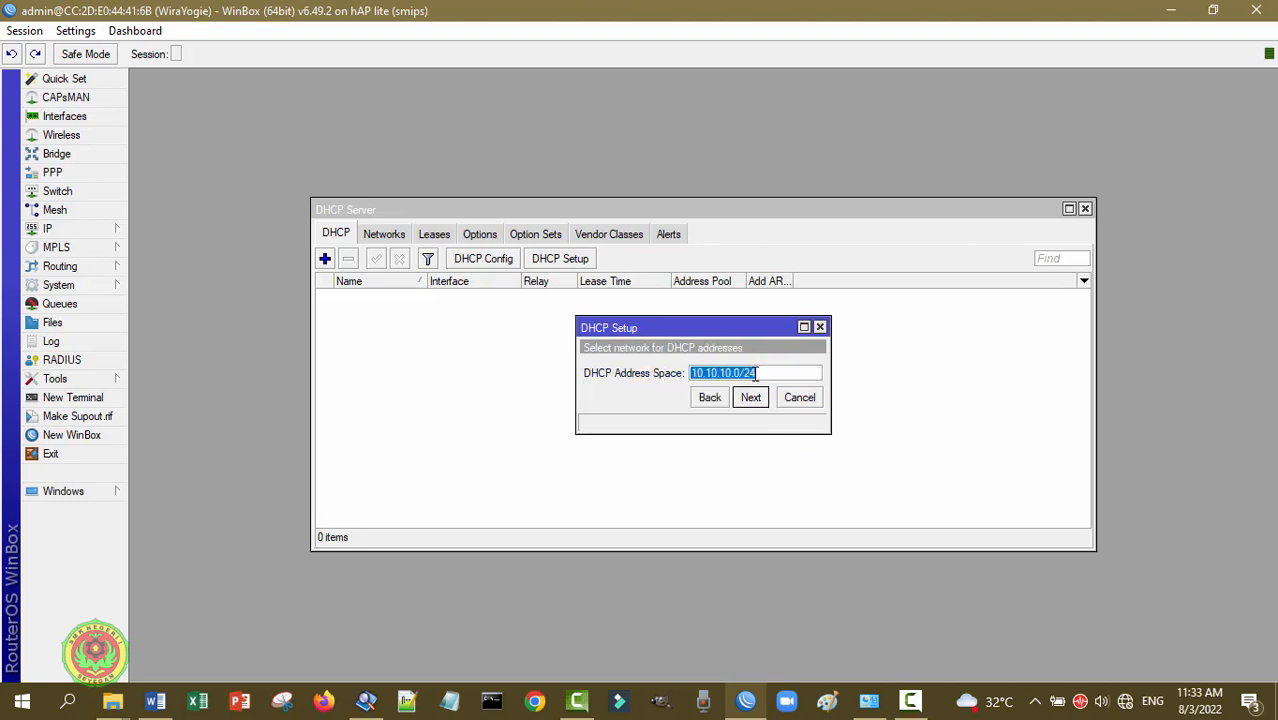
left_click(752, 400)
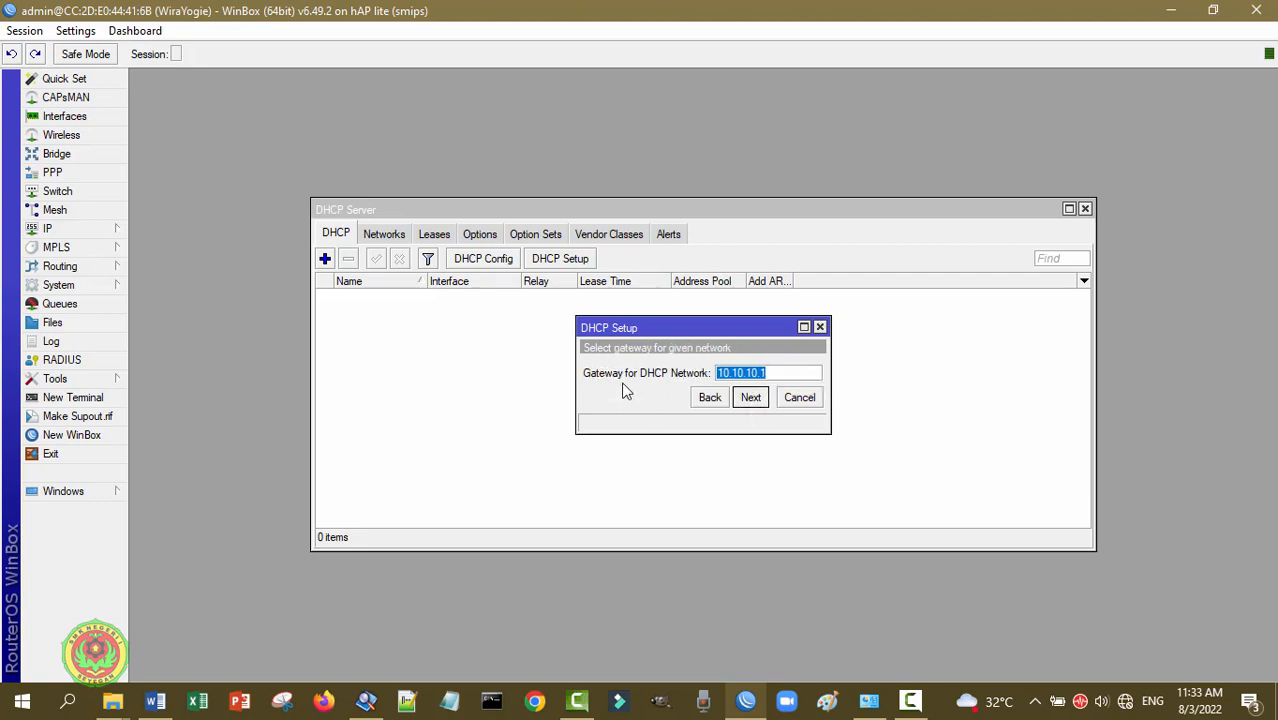
left_click(758, 399)
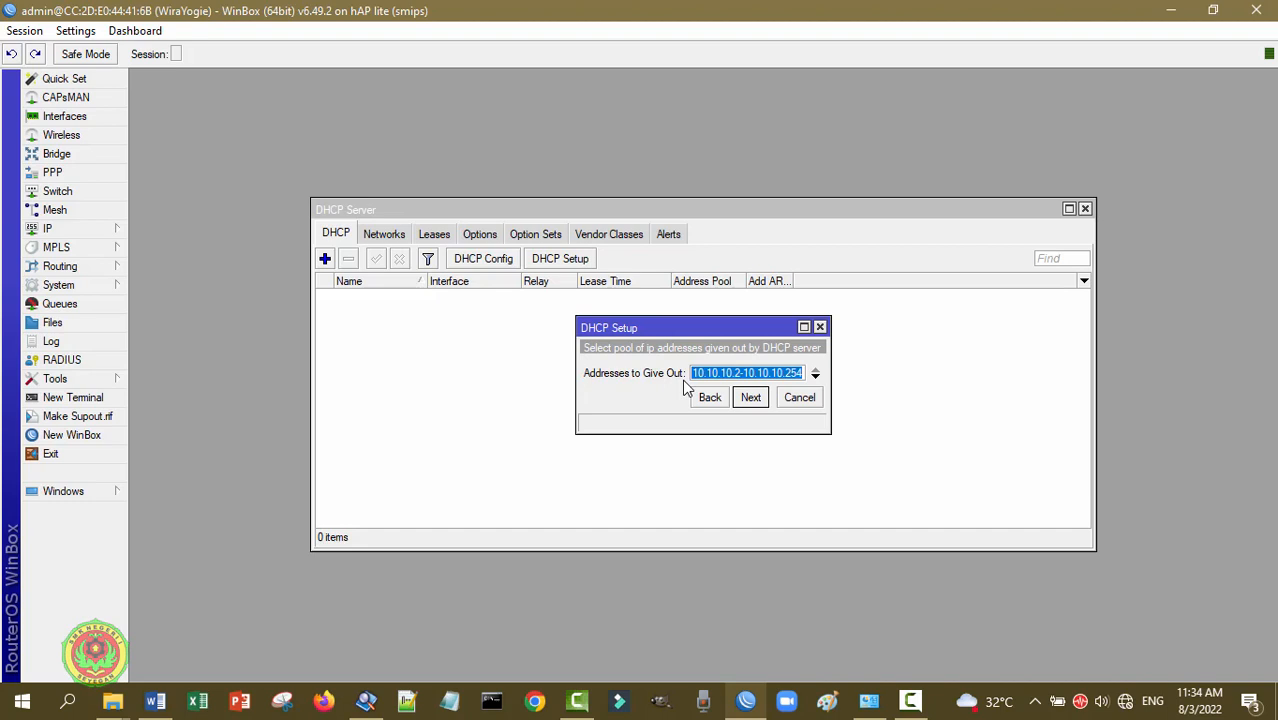
Step: Set the LAN DHCP server's addresses to give out to 10.10.10.2-10.10.10.20
left_click(790, 372)
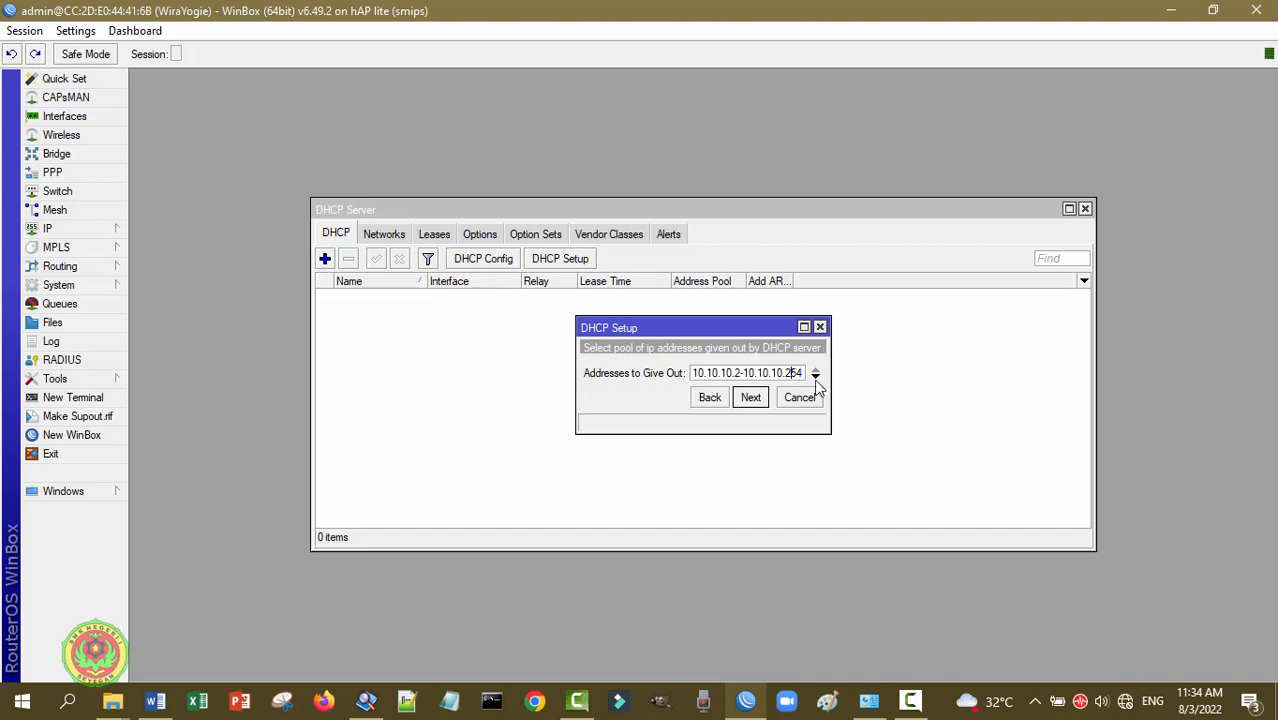
key("Delete")
key("Delete")
type("0")
left_click(750, 397)
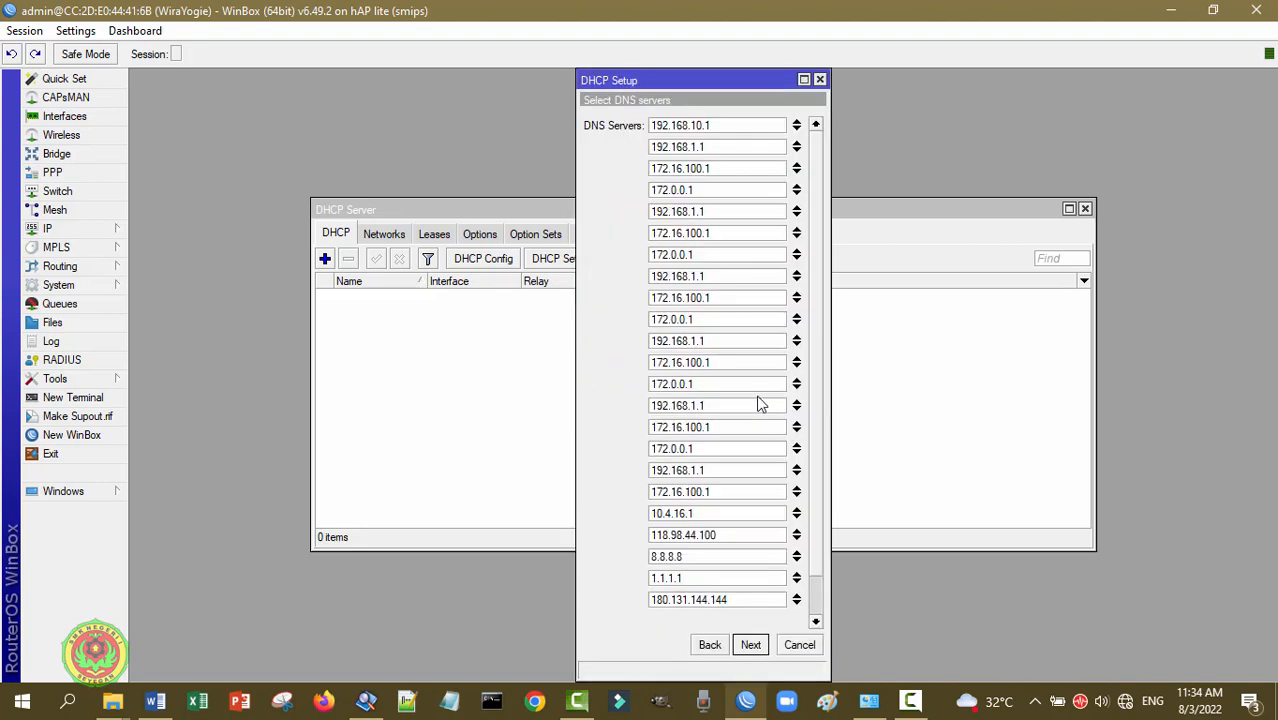
Step: Accept the proposed DNS servers and the 00:10:00 lease time to complete the ether2-LAN DHCP setup
left_click_drag(819, 171, 827, 124)
left_click(757, 646)
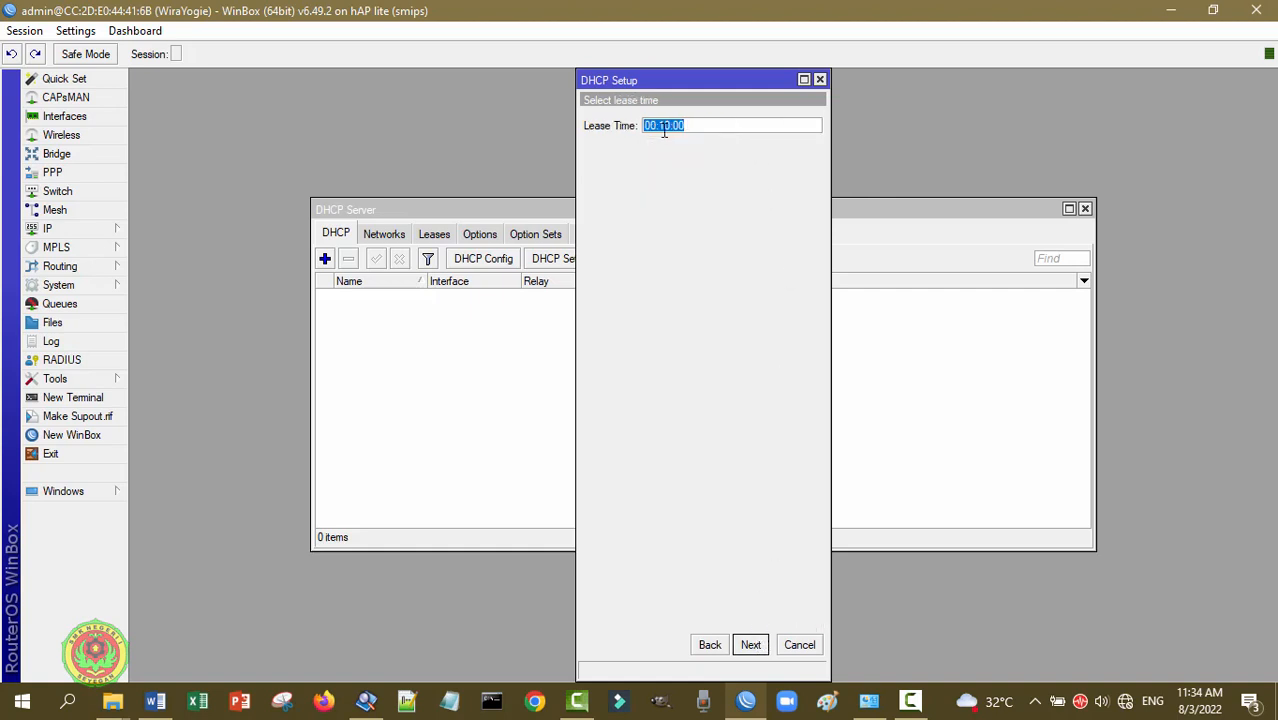
left_click(754, 648)
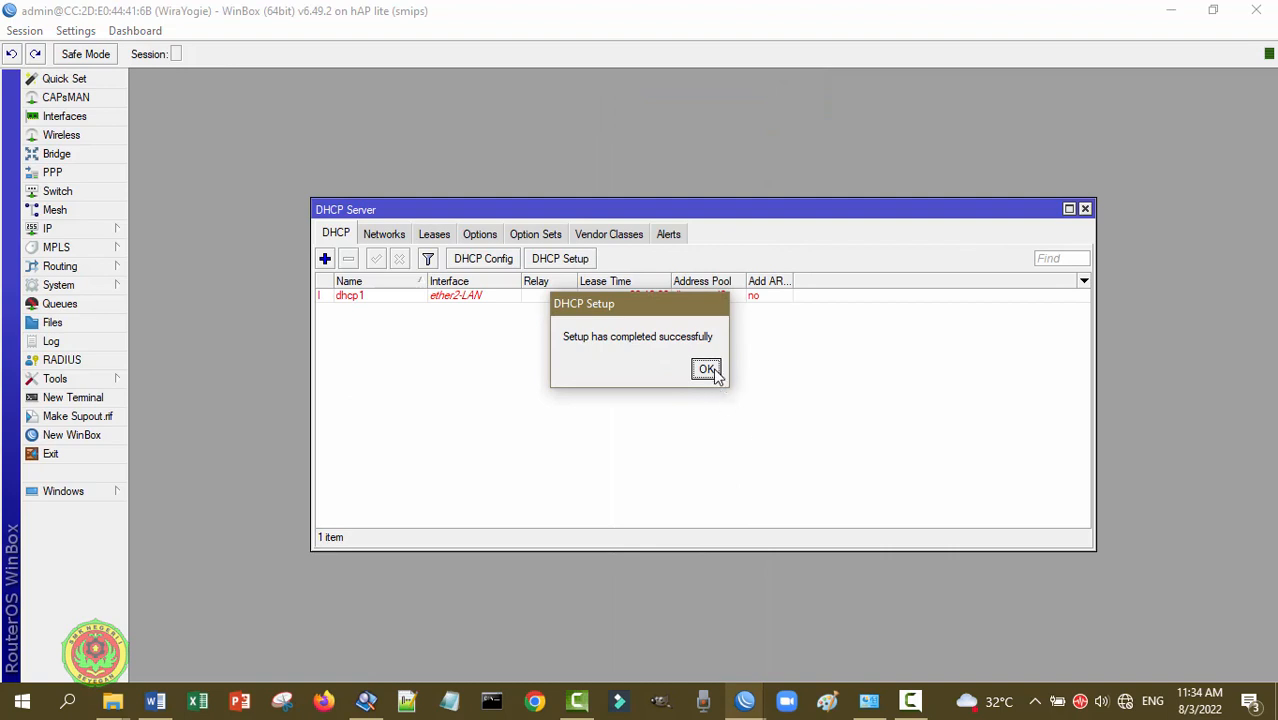
left_click(707, 370)
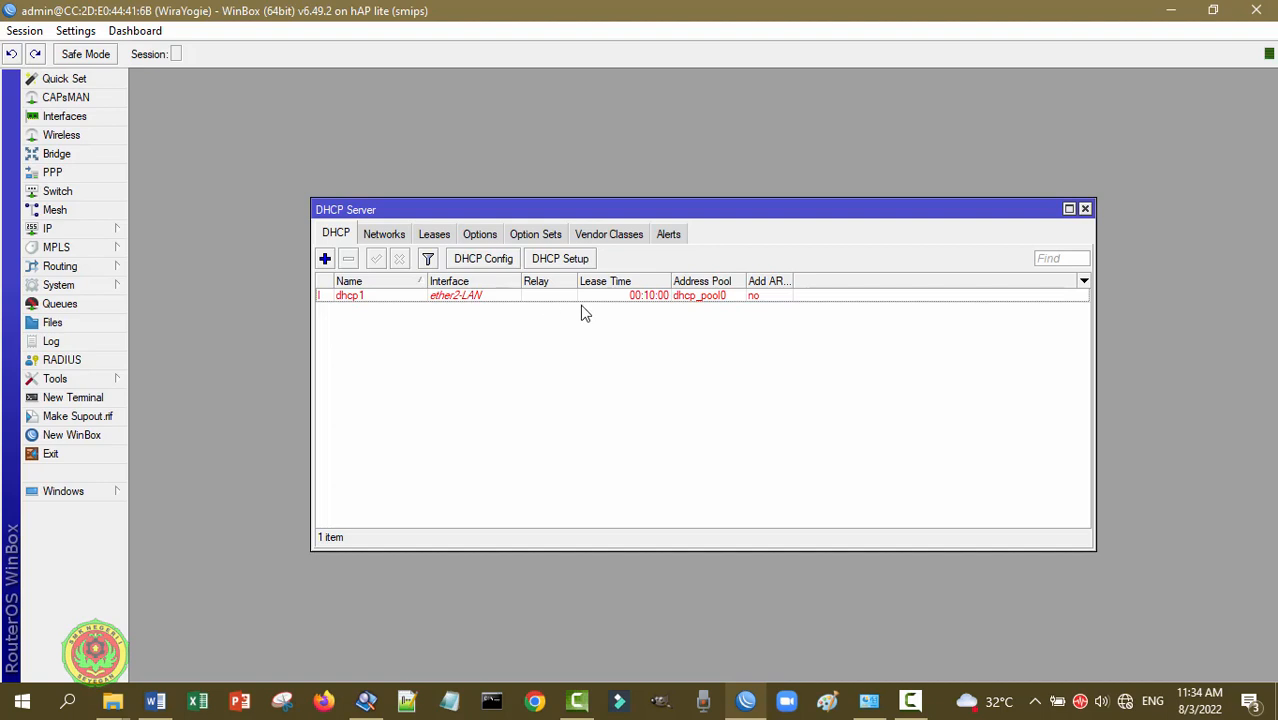
Step: Start DHCP server setup on wlan1-HOTSPOT, accepting address space 20.20.20.0/24 and gateway 20.20.20.1
left_click(562, 261)
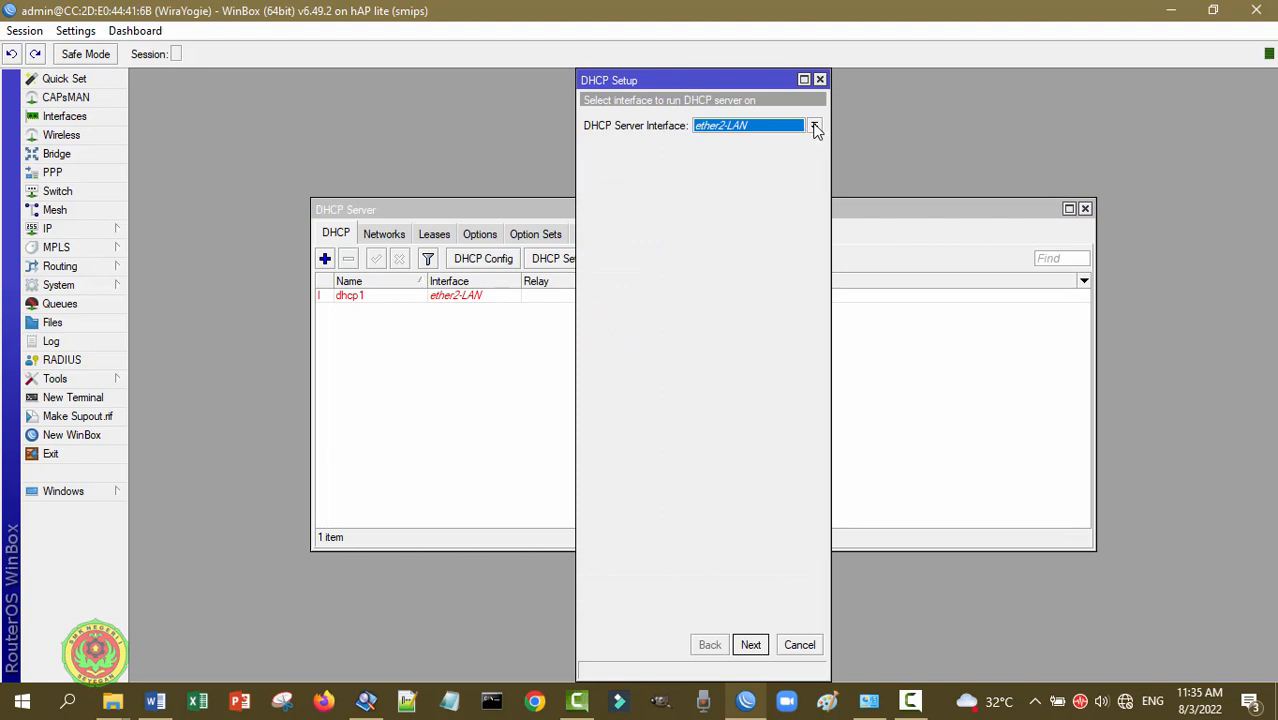
left_click(815, 127)
left_click(750, 206)
left_click_drag(714, 80, 688, 44)
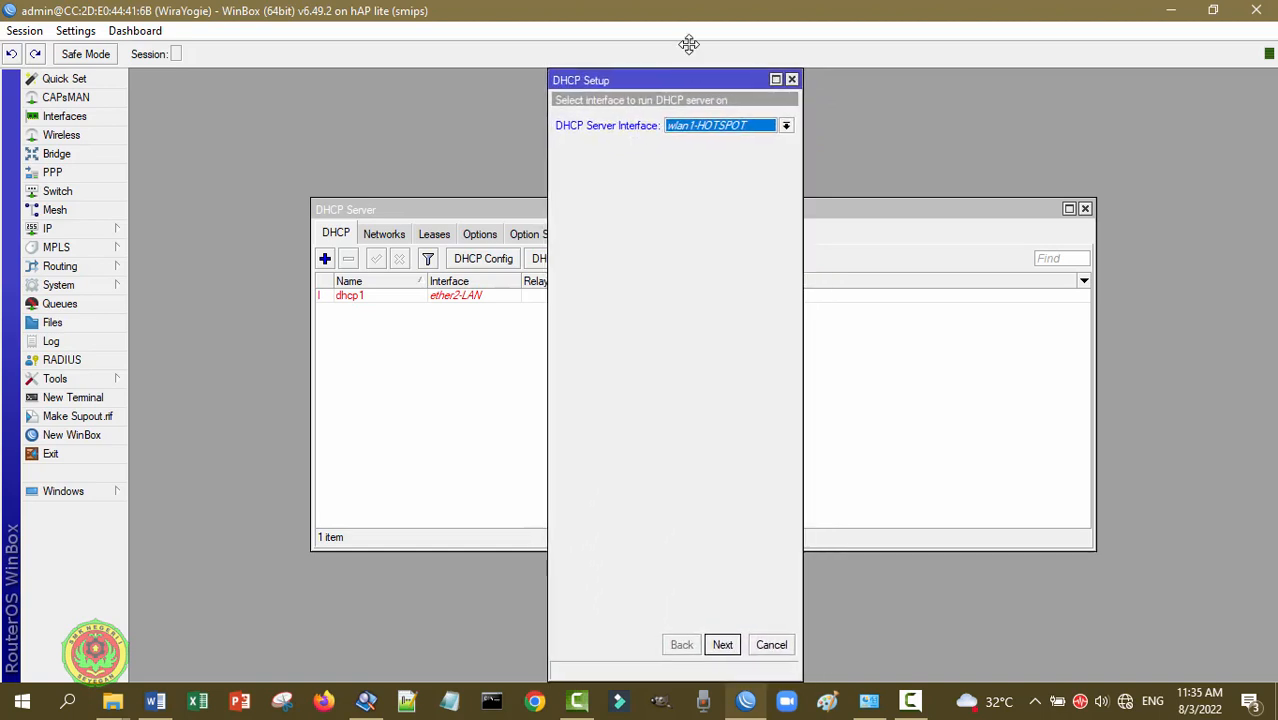
left_click(722, 645)
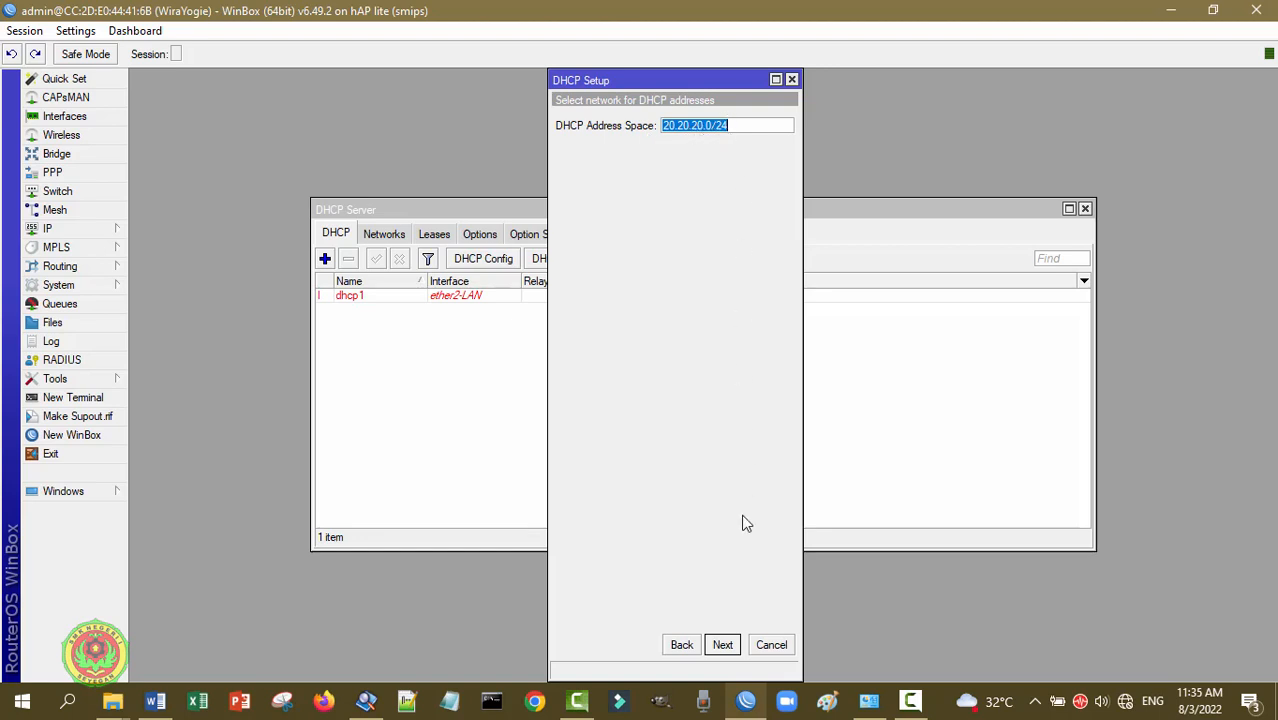
left_click(722, 645)
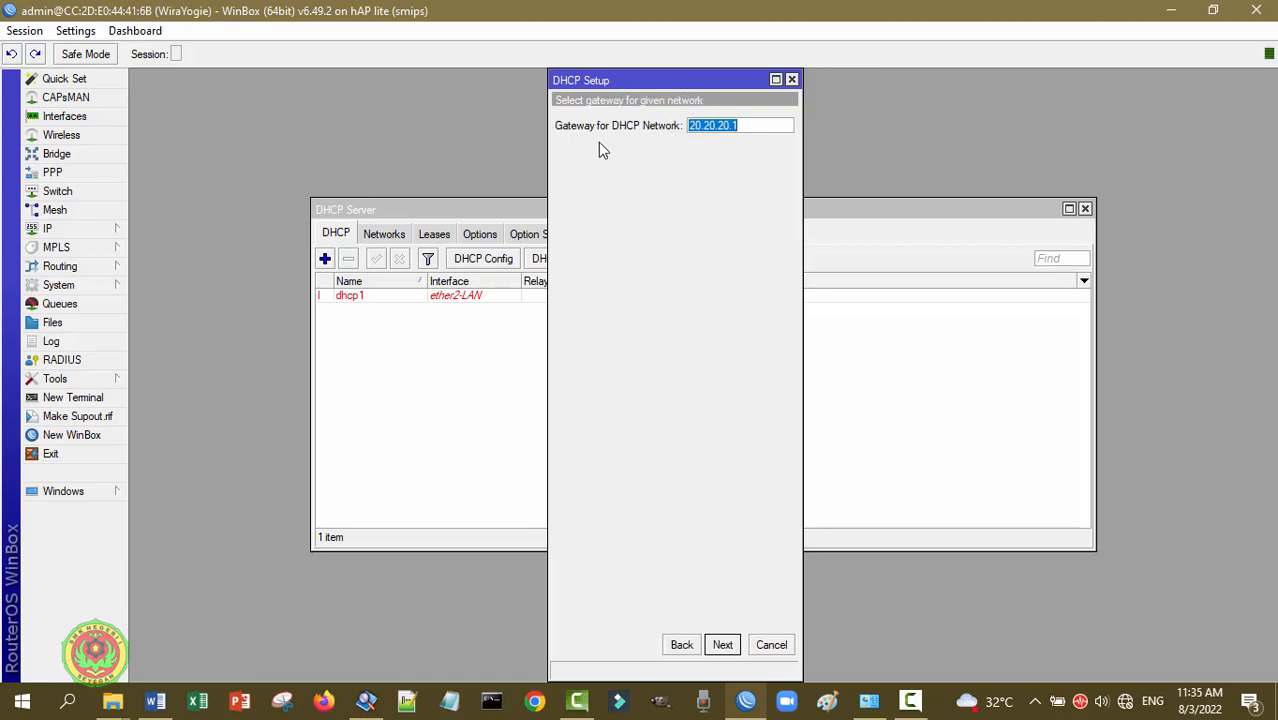
left_click_drag(690, 126, 741, 128)
left_click(725, 645)
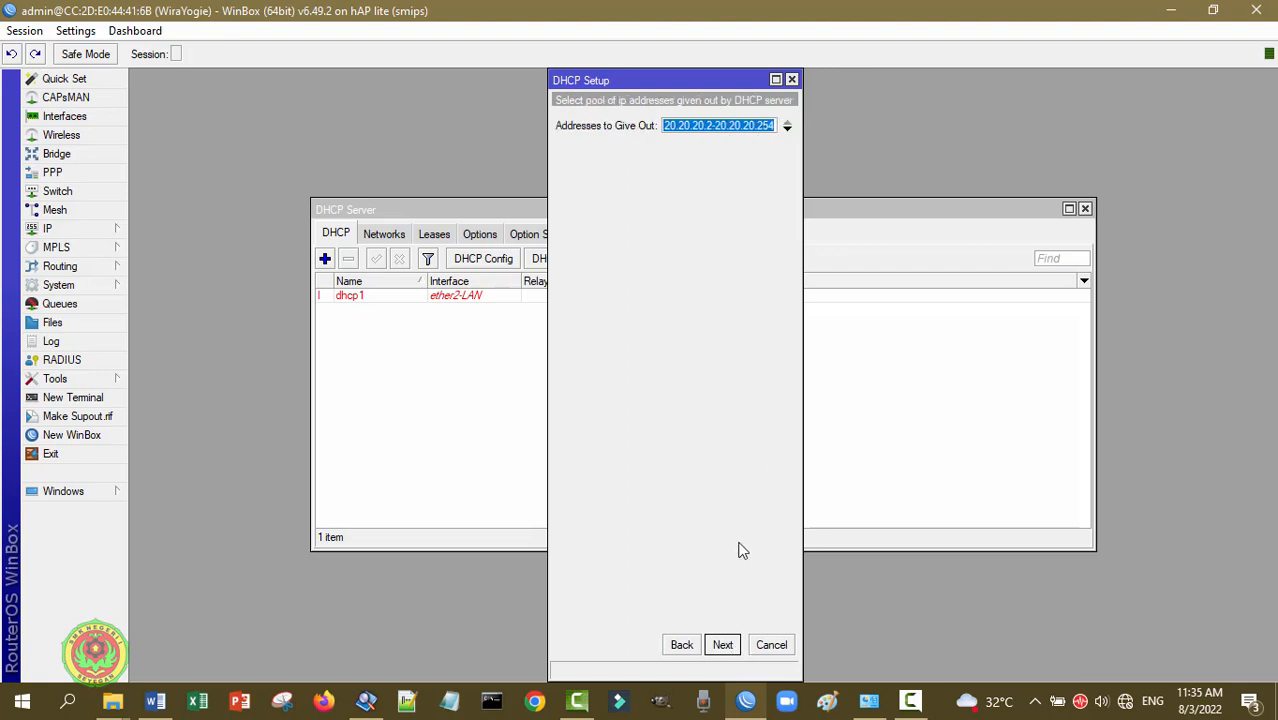
Step: Set the hotspot DHCP server's addresses to give out to 20.20.20.2-20.20.20.20
left_click(763, 126)
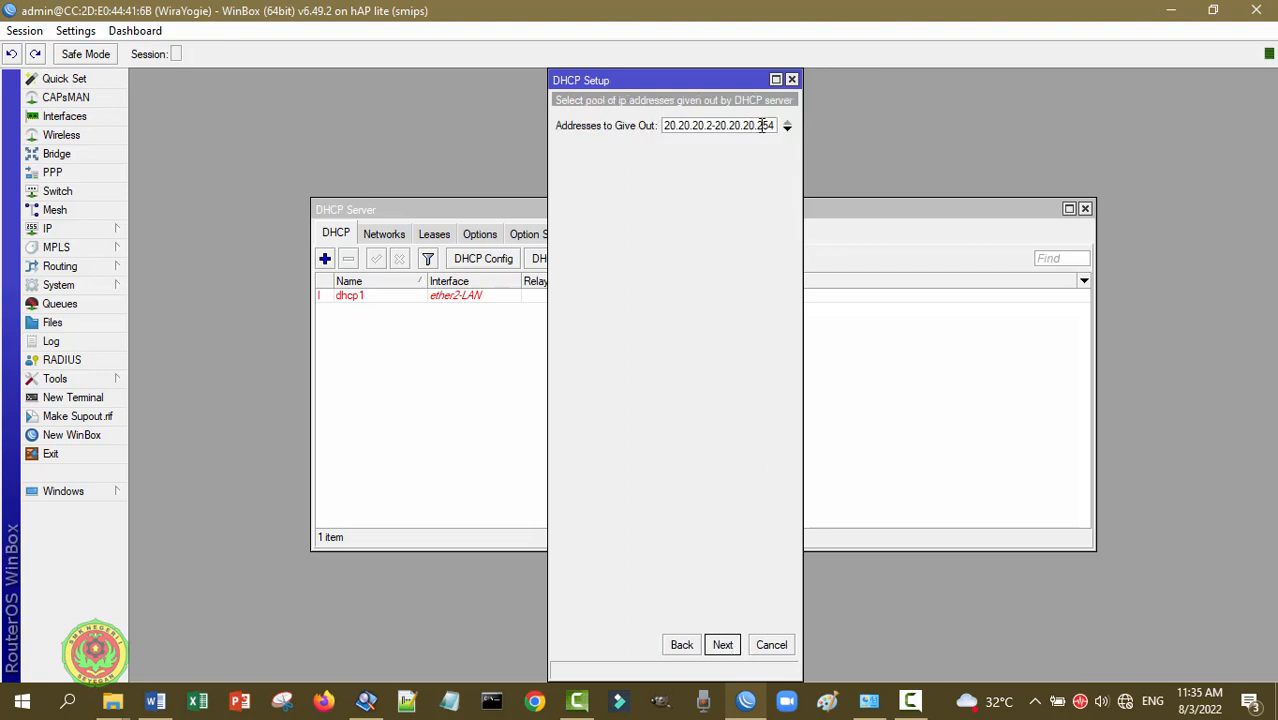
left_click_drag(763, 126, 862, 148)
type("0")
left_click(722, 645)
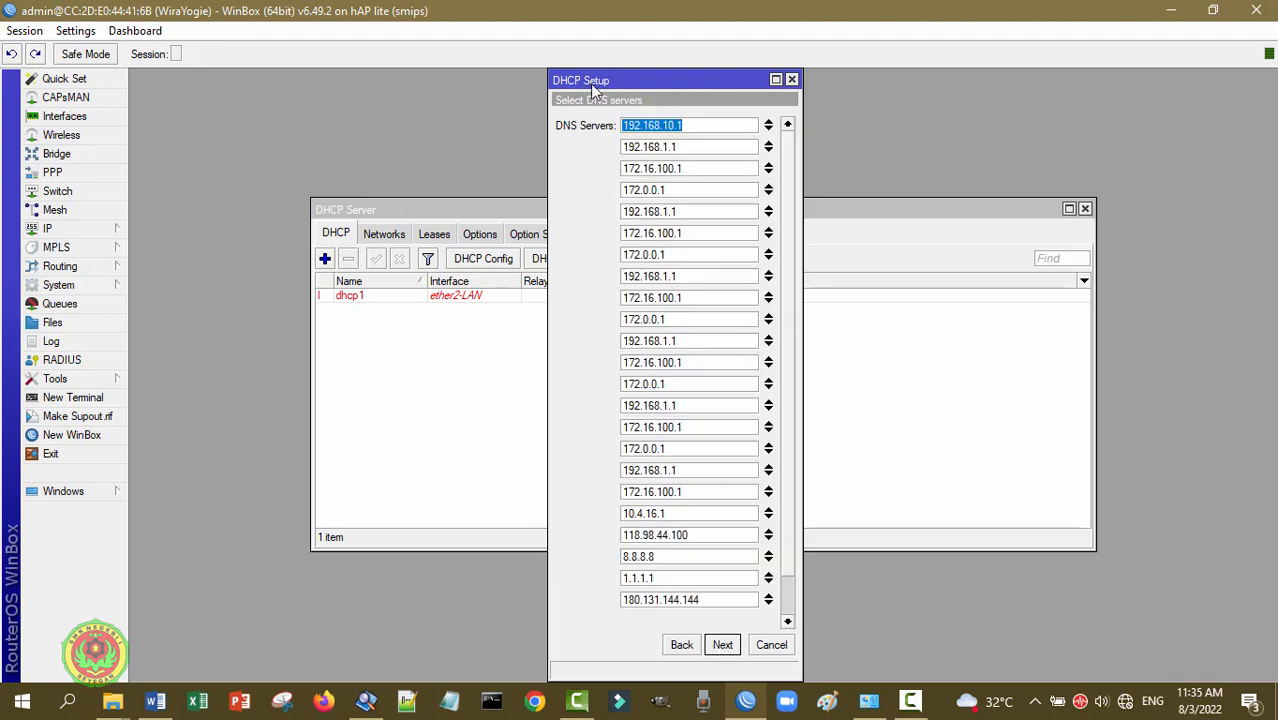
Step: Accept the proposed DNS servers and the 00:10:00 lease time to complete the wlan1-HOTSPOT DHCP setup
left_click(724, 646)
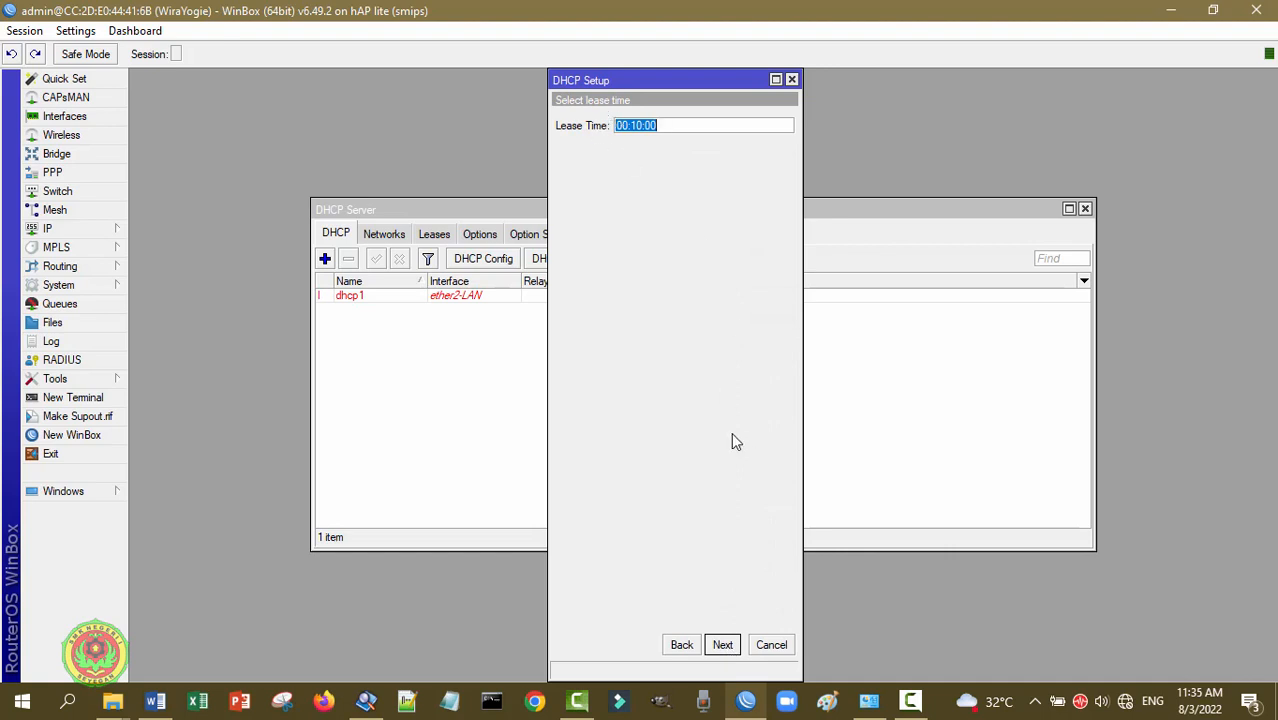
left_click(723, 645)
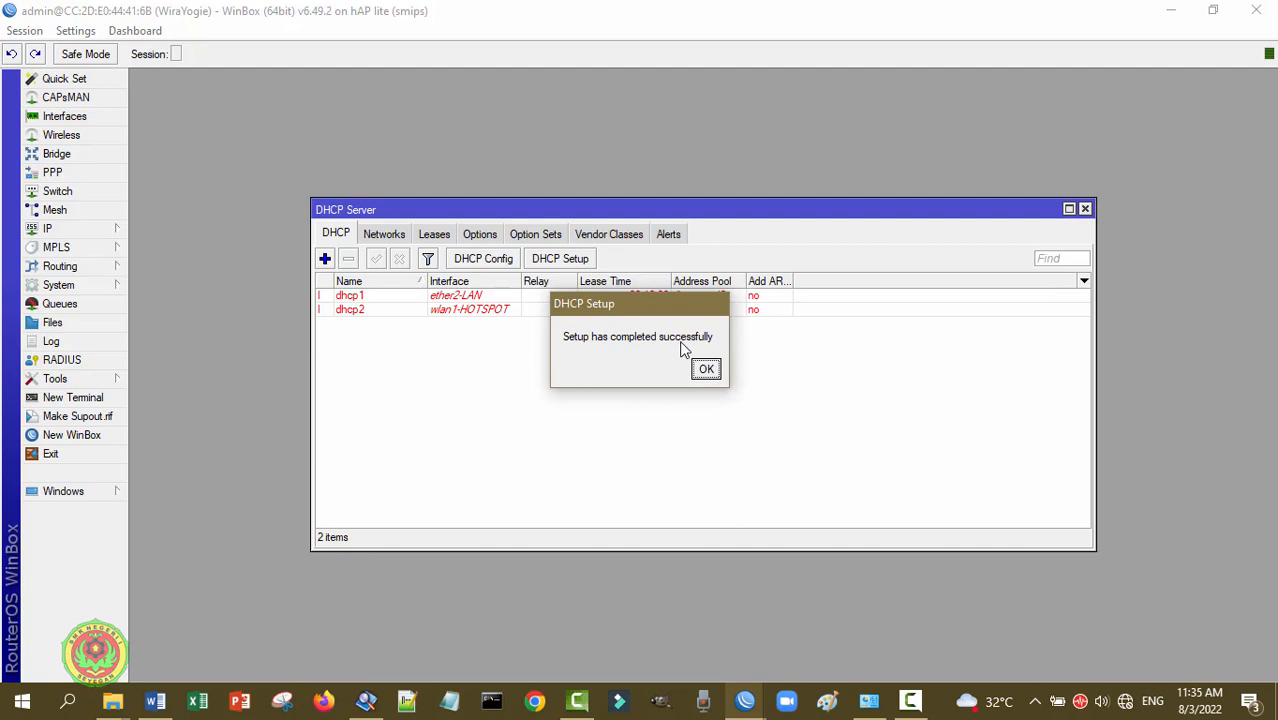
left_click(706, 372)
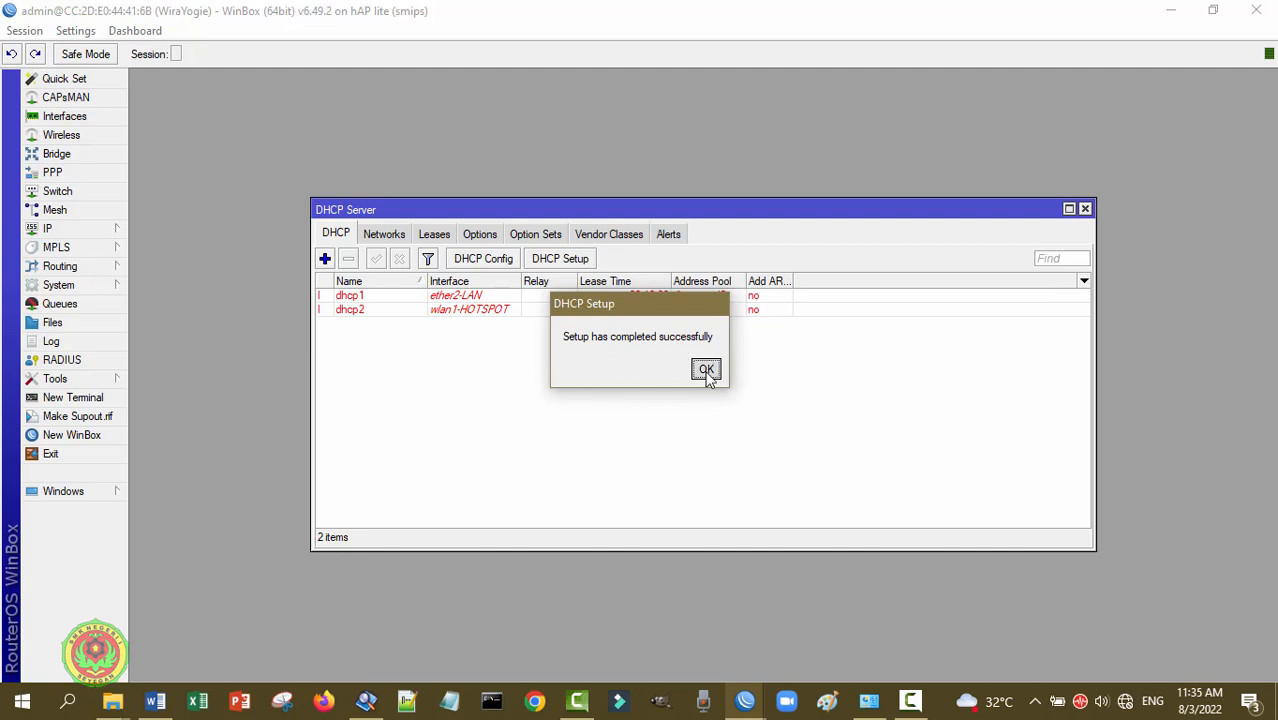
left_click(474, 314)
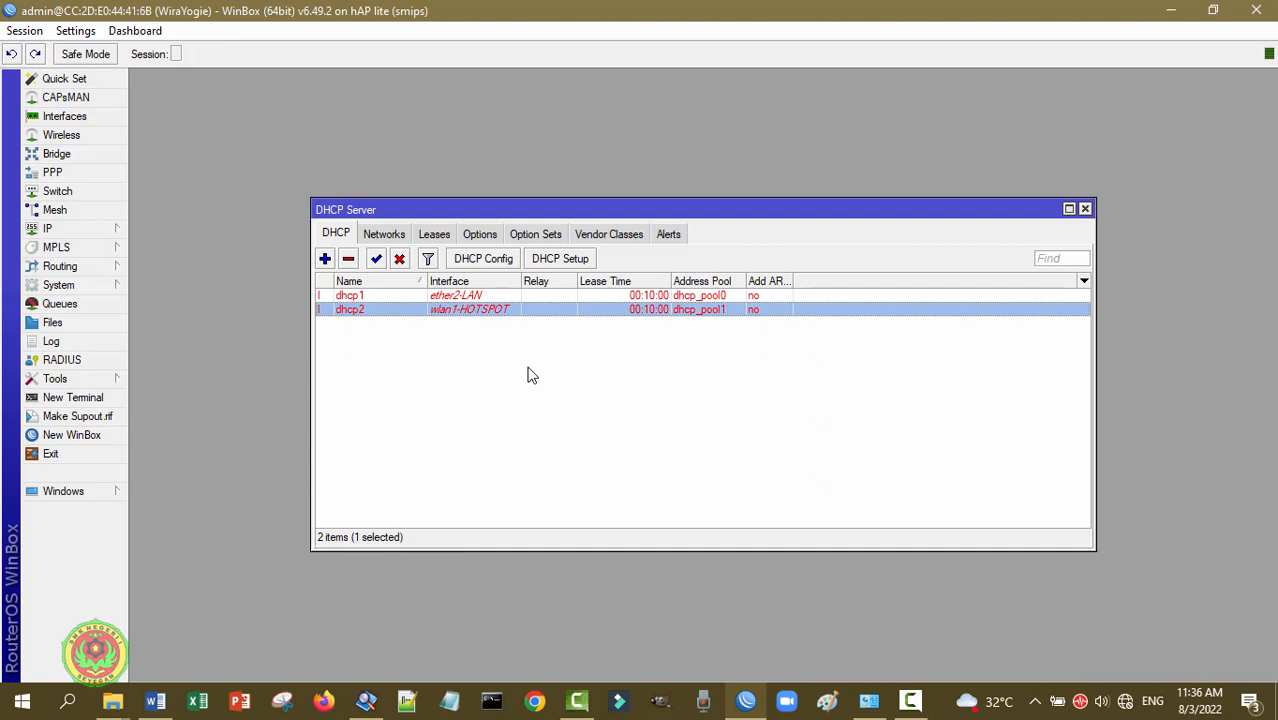
left_click(1087, 209)
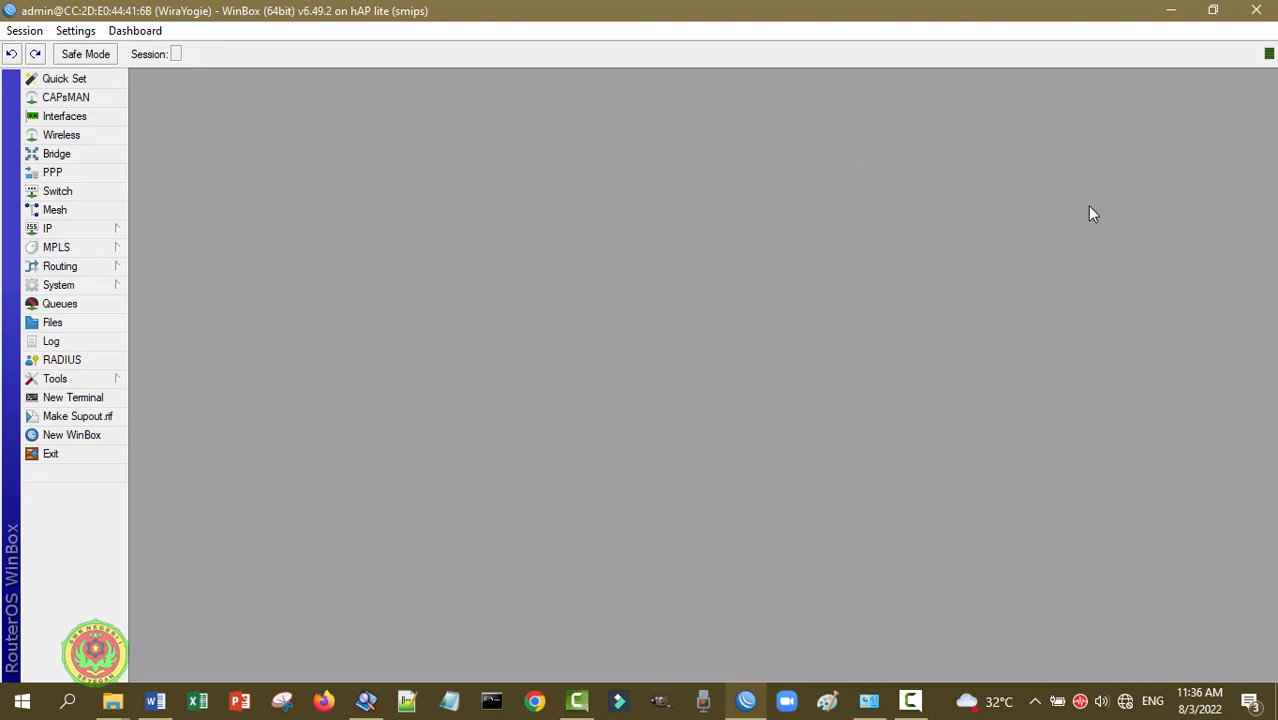
Step: Start a new firewall NAT rule with chain srcnat and out interface ether1-INTERNET
left_click(86, 231)
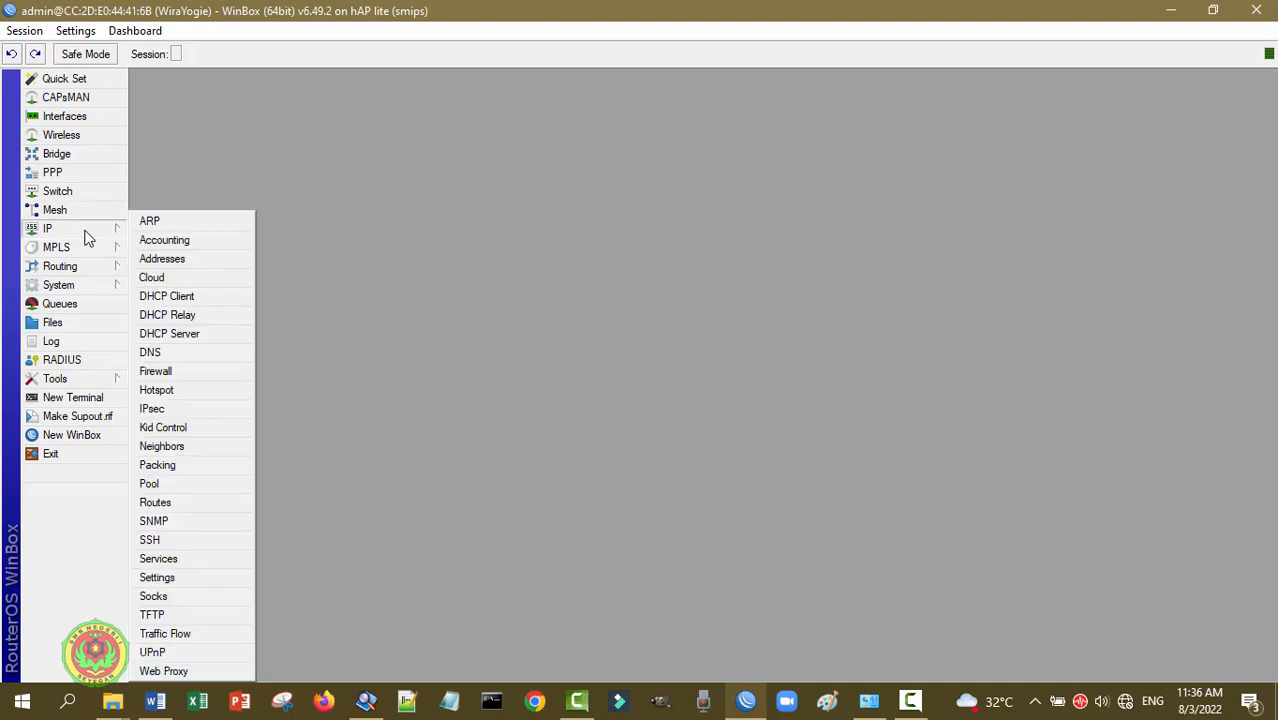
left_click(178, 371)
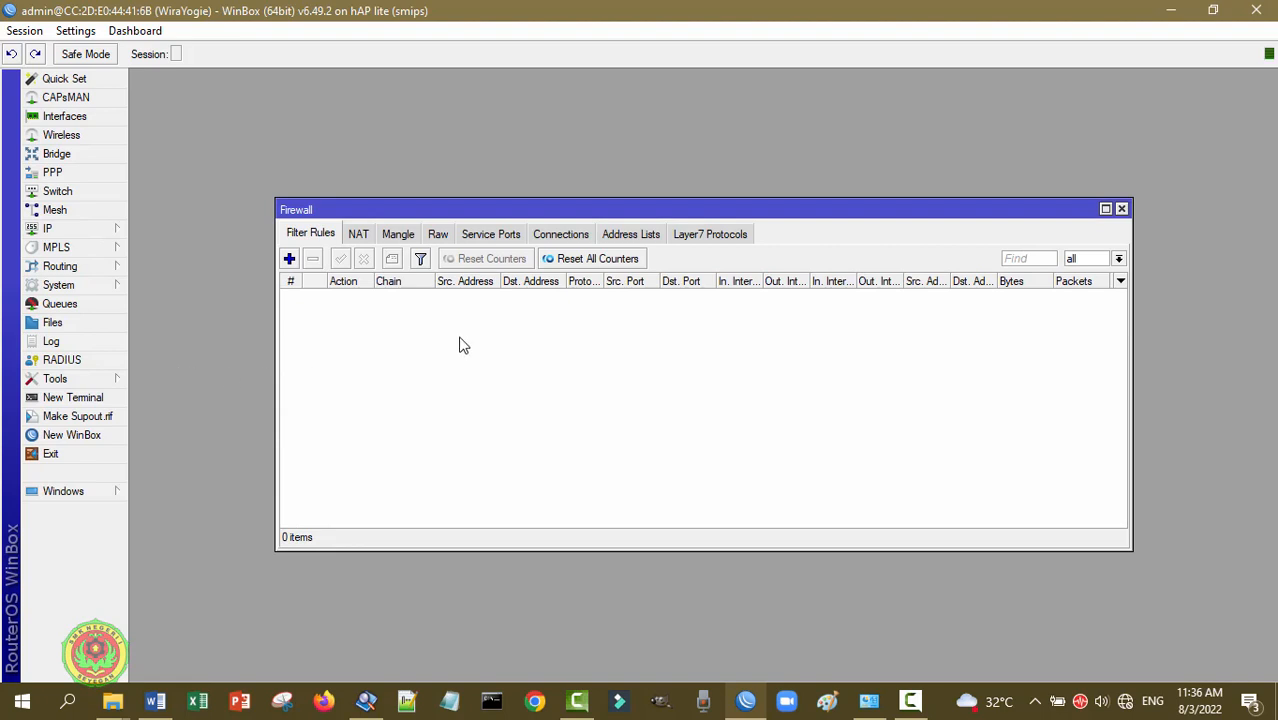
left_click(360, 236)
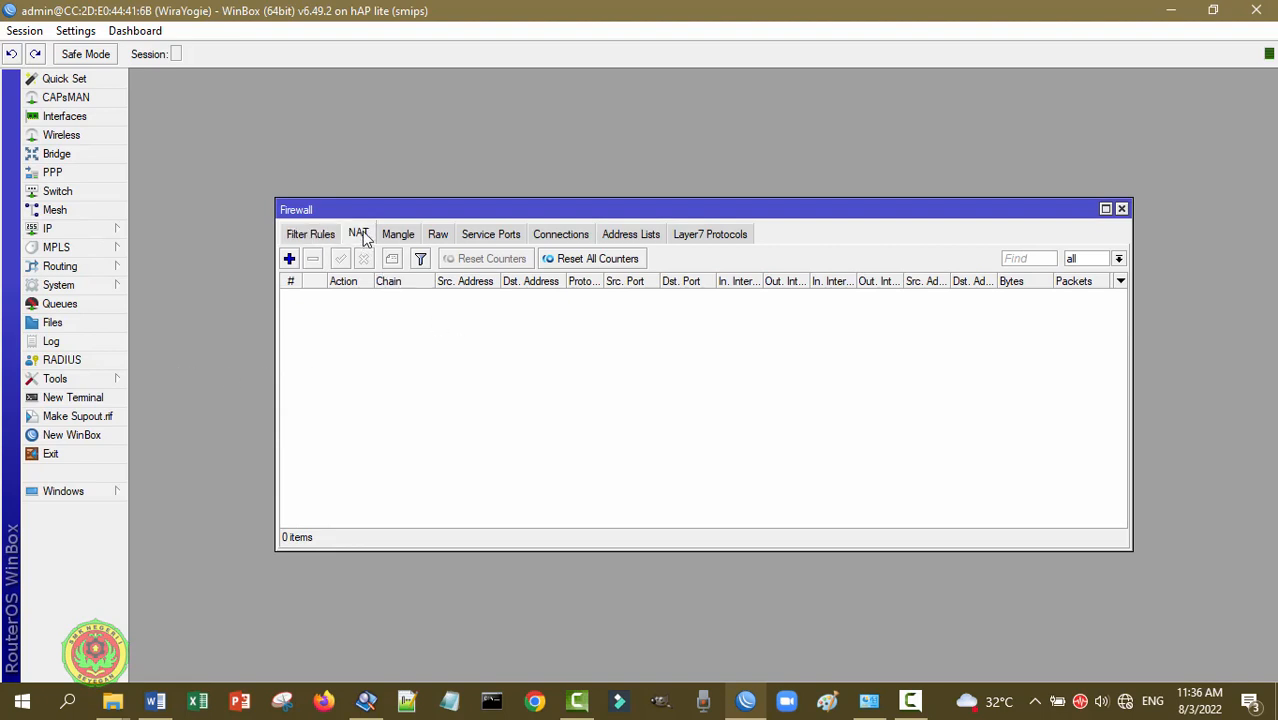
left_click(289, 259)
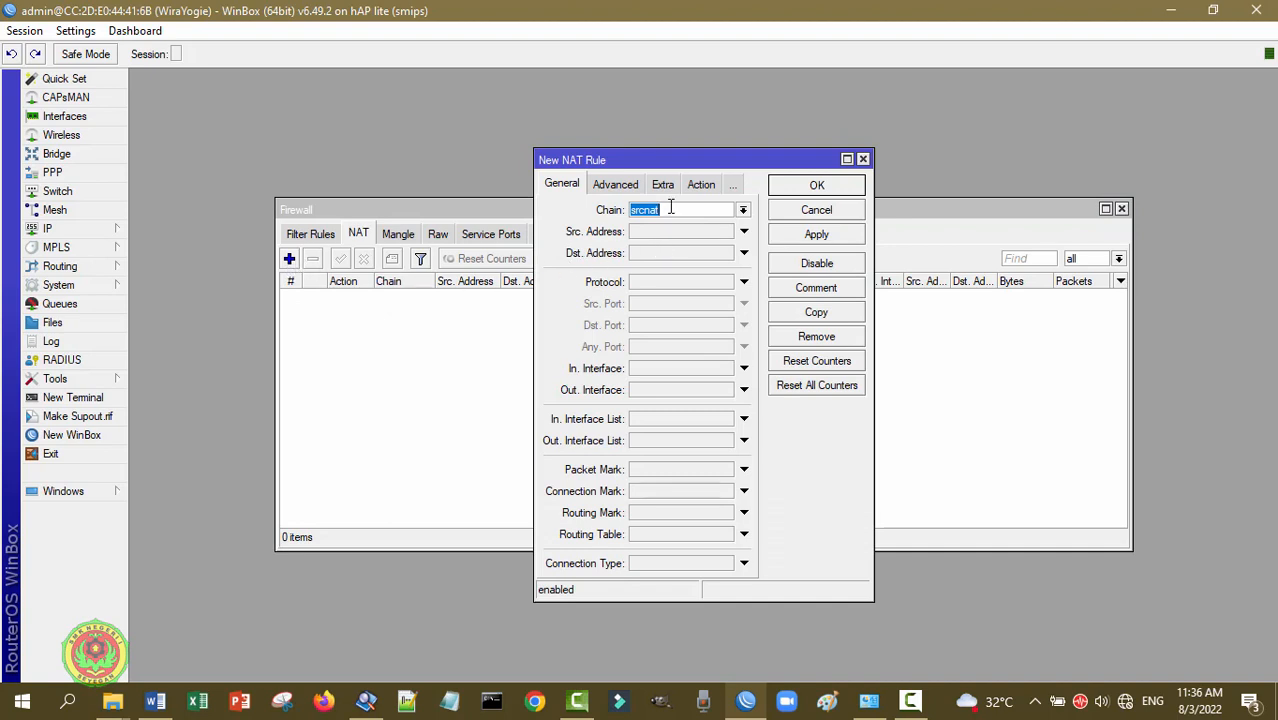
left_click(743, 390)
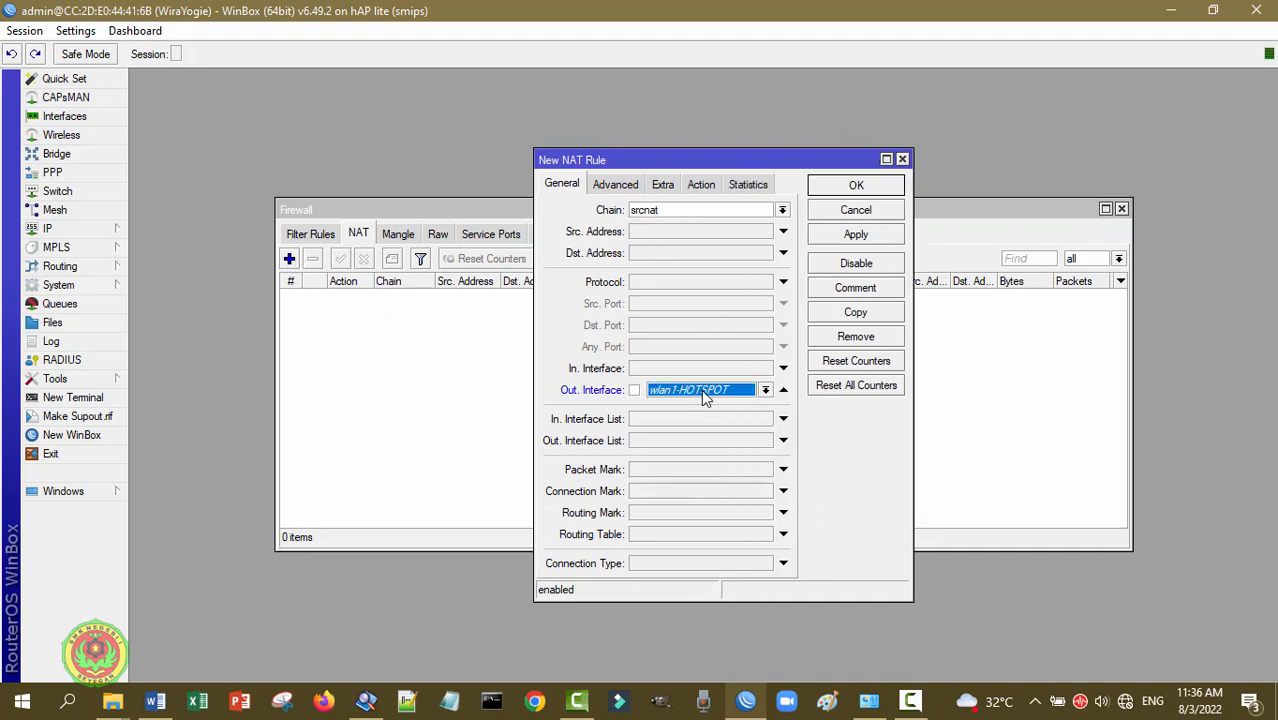
left_click(765, 391)
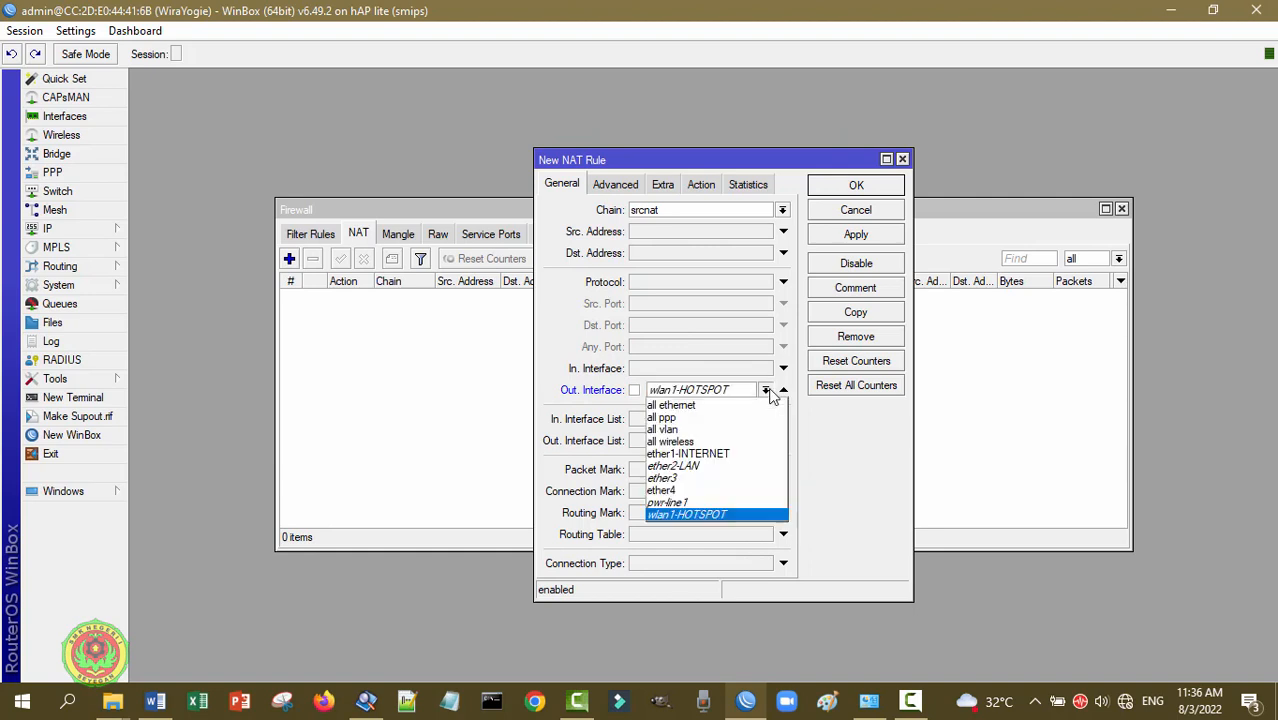
left_click(737, 455)
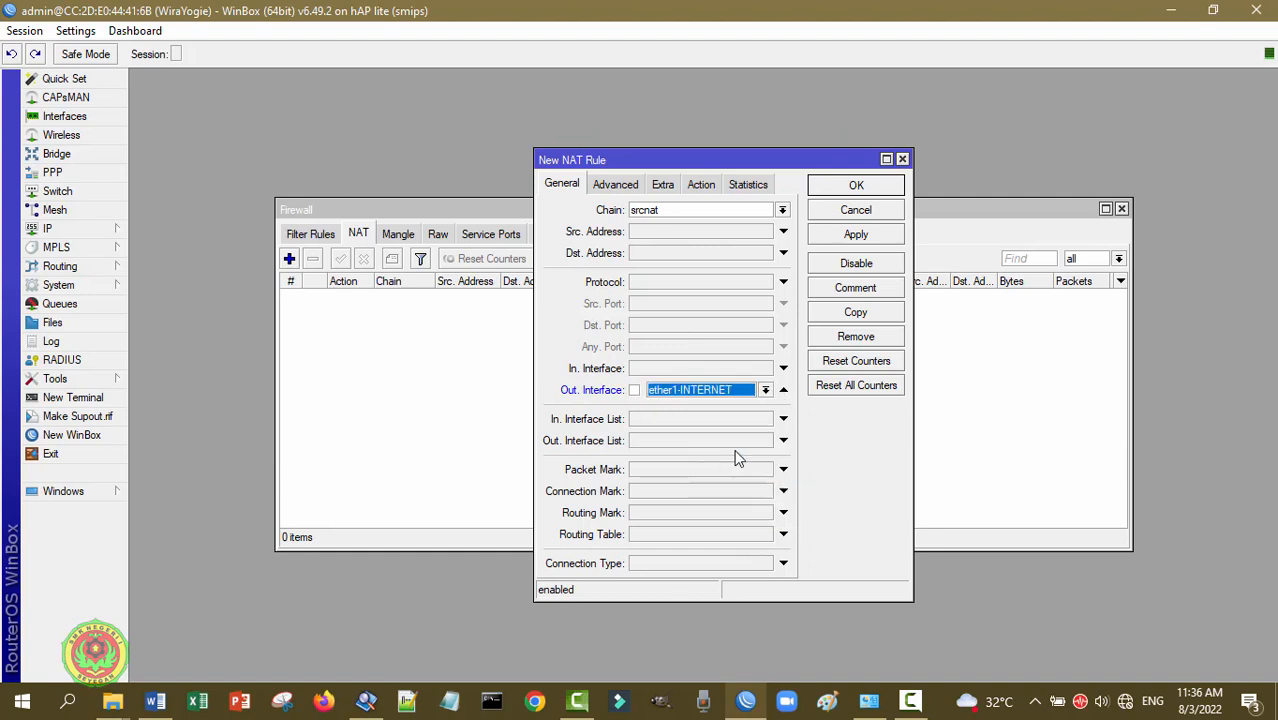
Step: Set the NAT rule's action to masquerade and save the rule
left_click(700, 185)
left_click(783, 214)
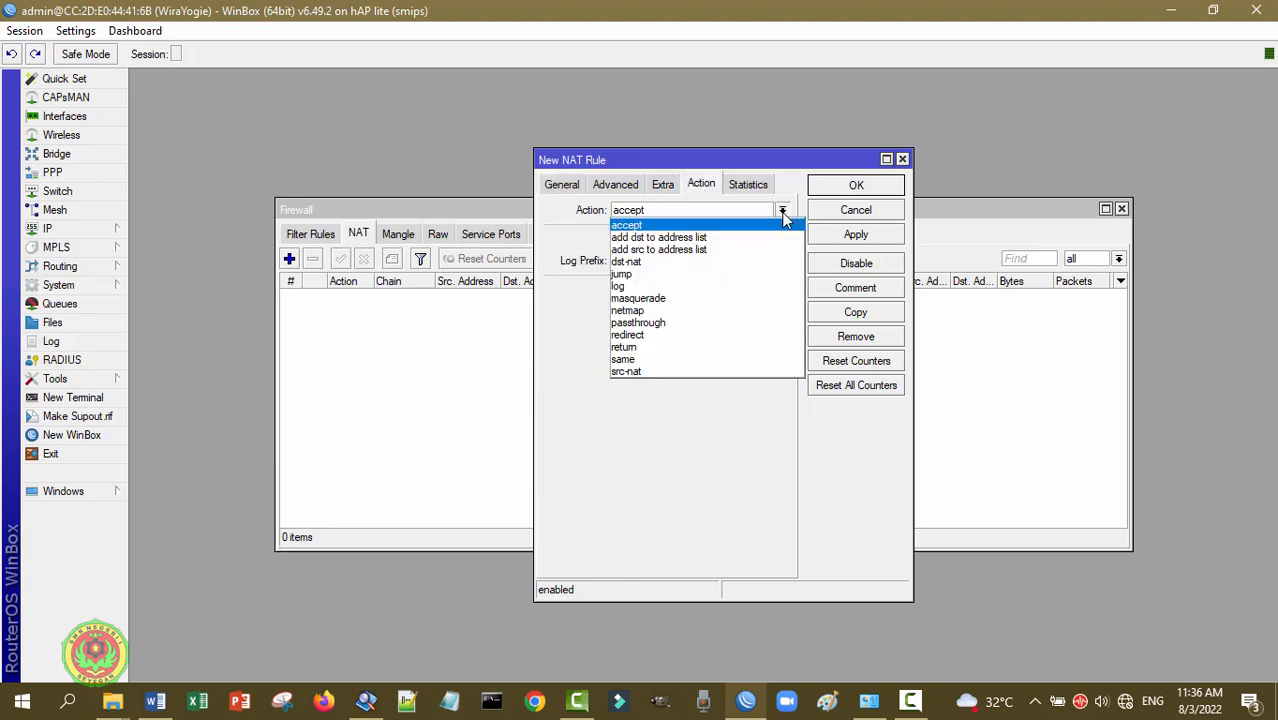
left_click(745, 297)
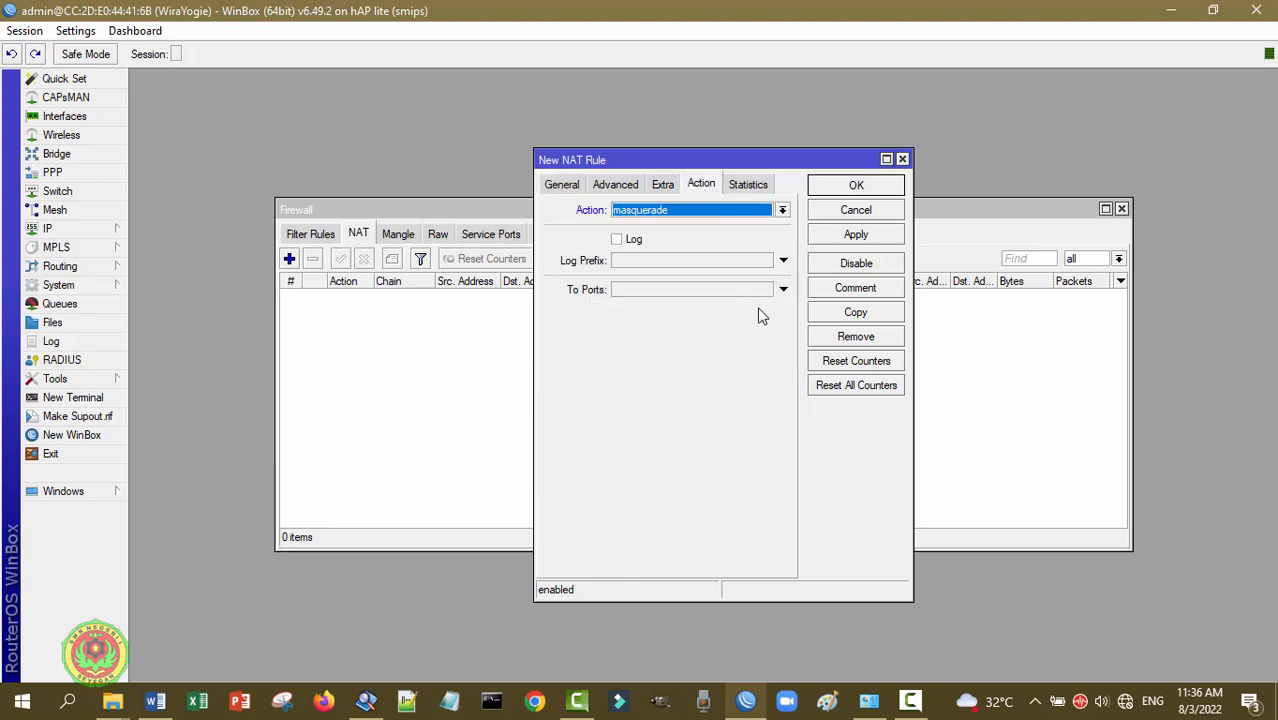
left_click(869, 241)
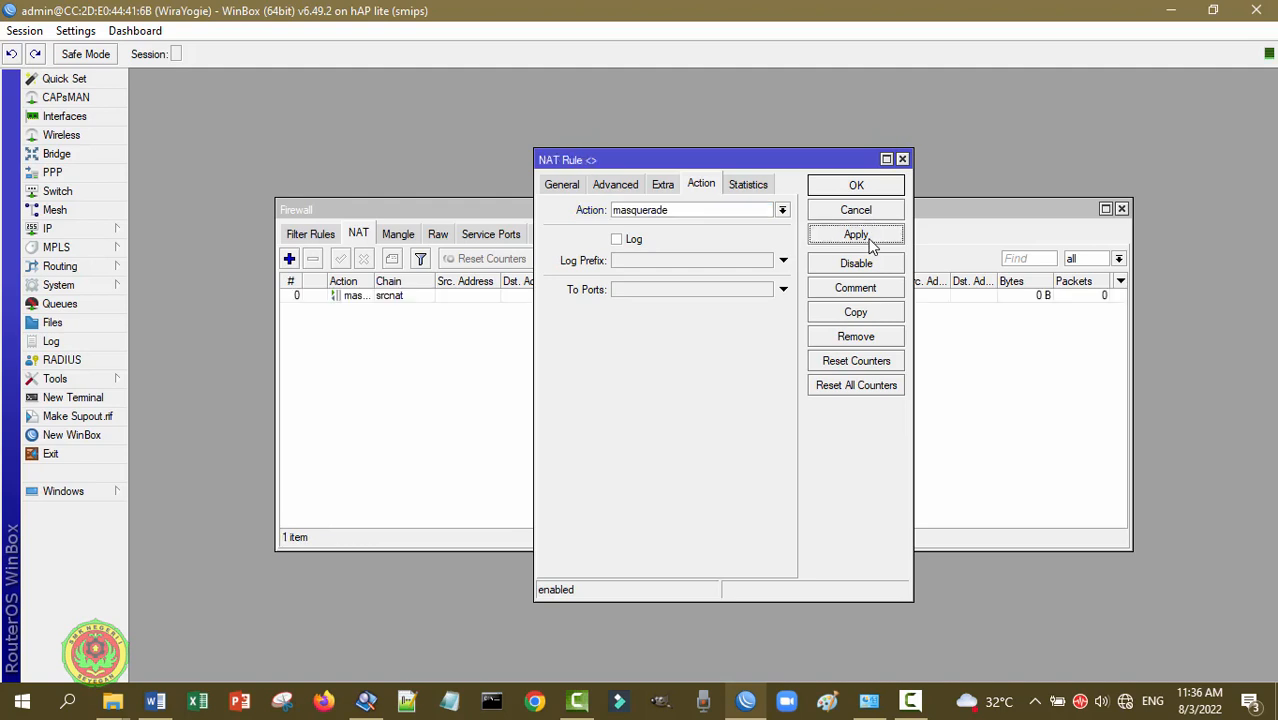
left_click(867, 189)
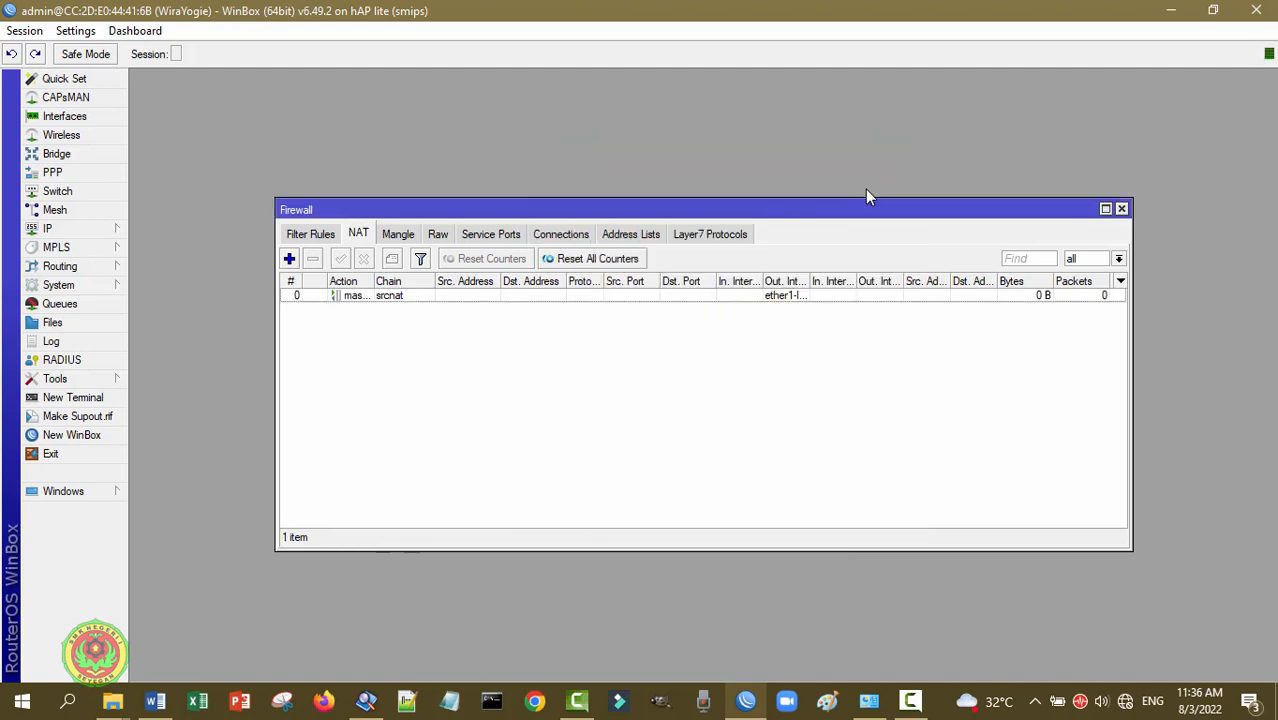
left_click(1122, 209)
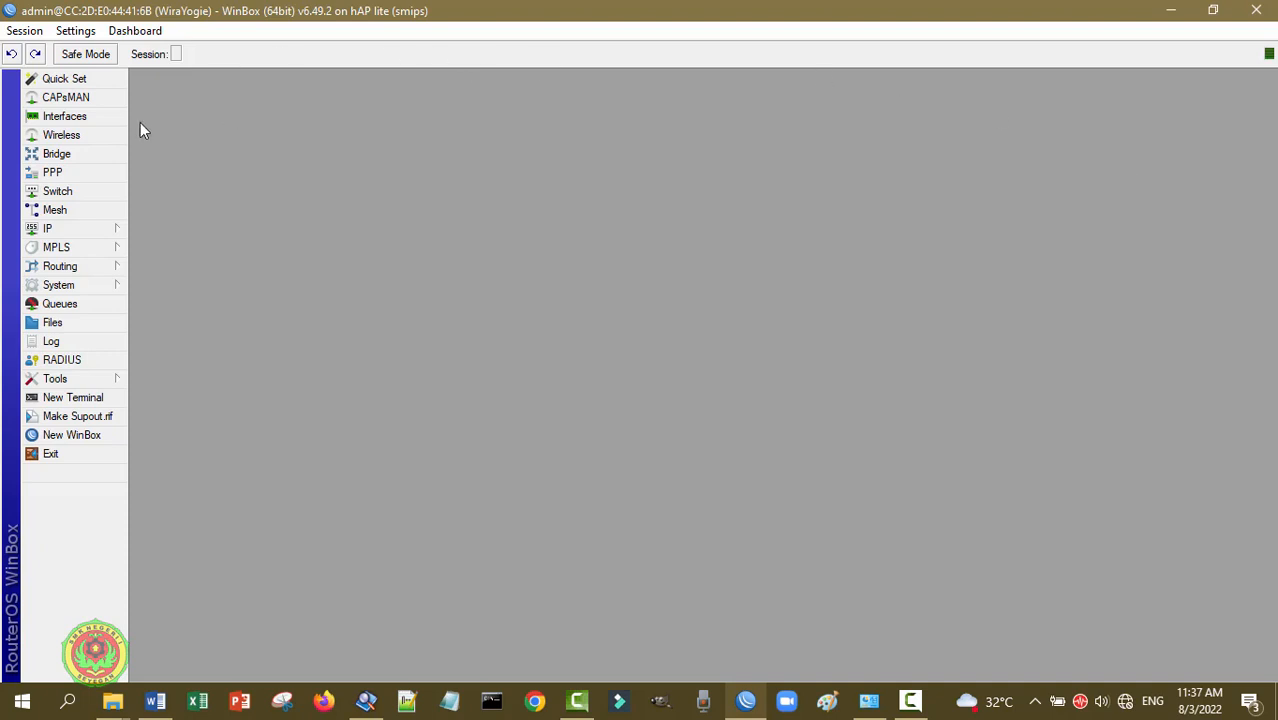
Step: Set the wireless mode of the wlan1-HOTSPOT interface to ap bridge
left_click(100, 134)
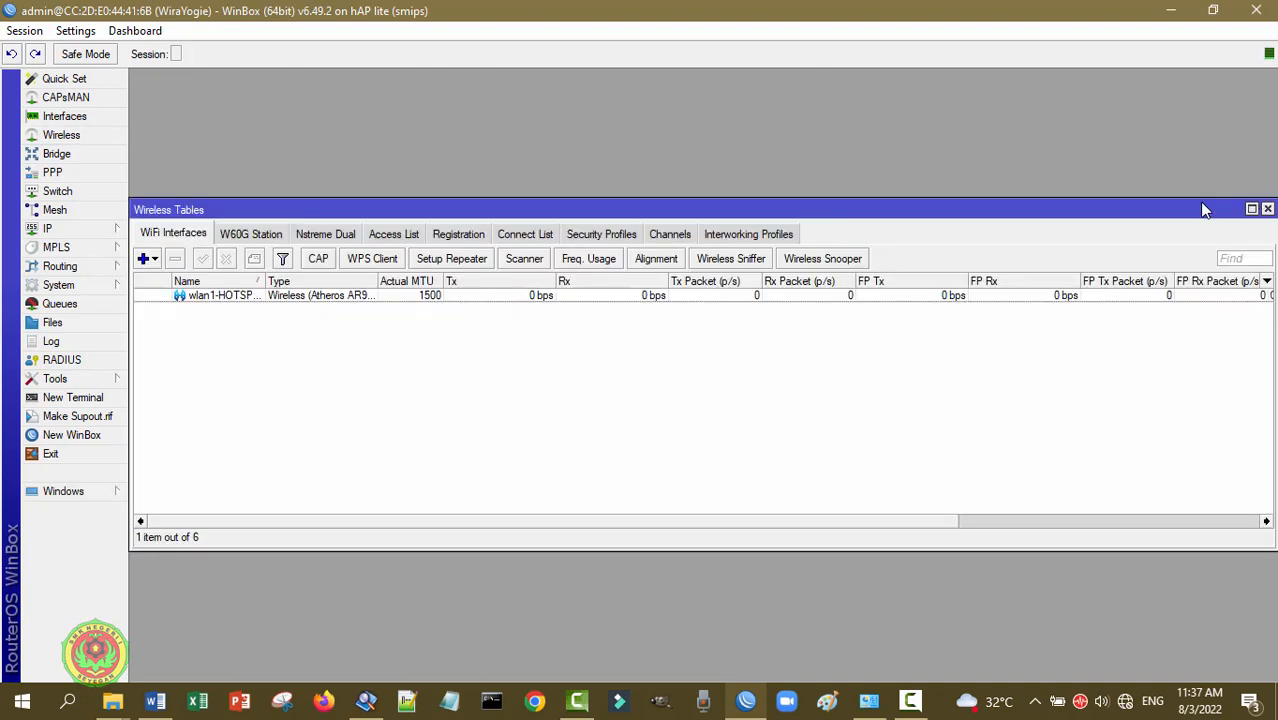
double_click(226, 298)
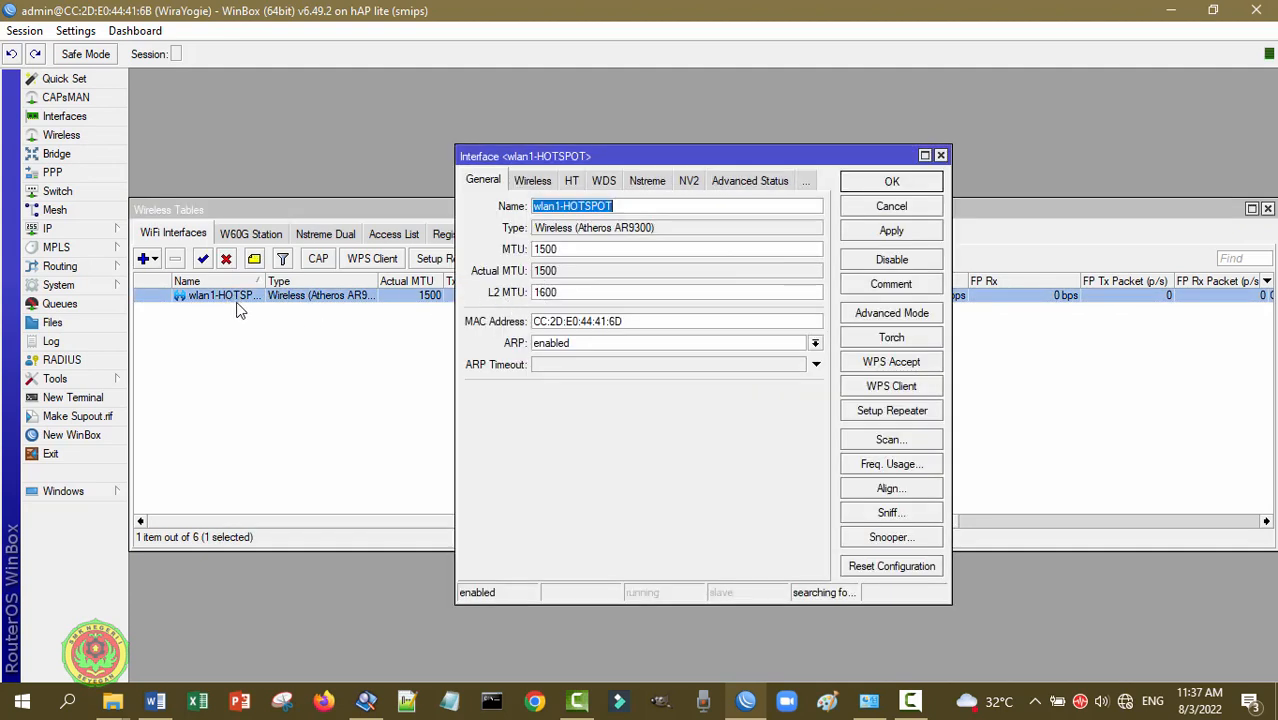
left_click(547, 184)
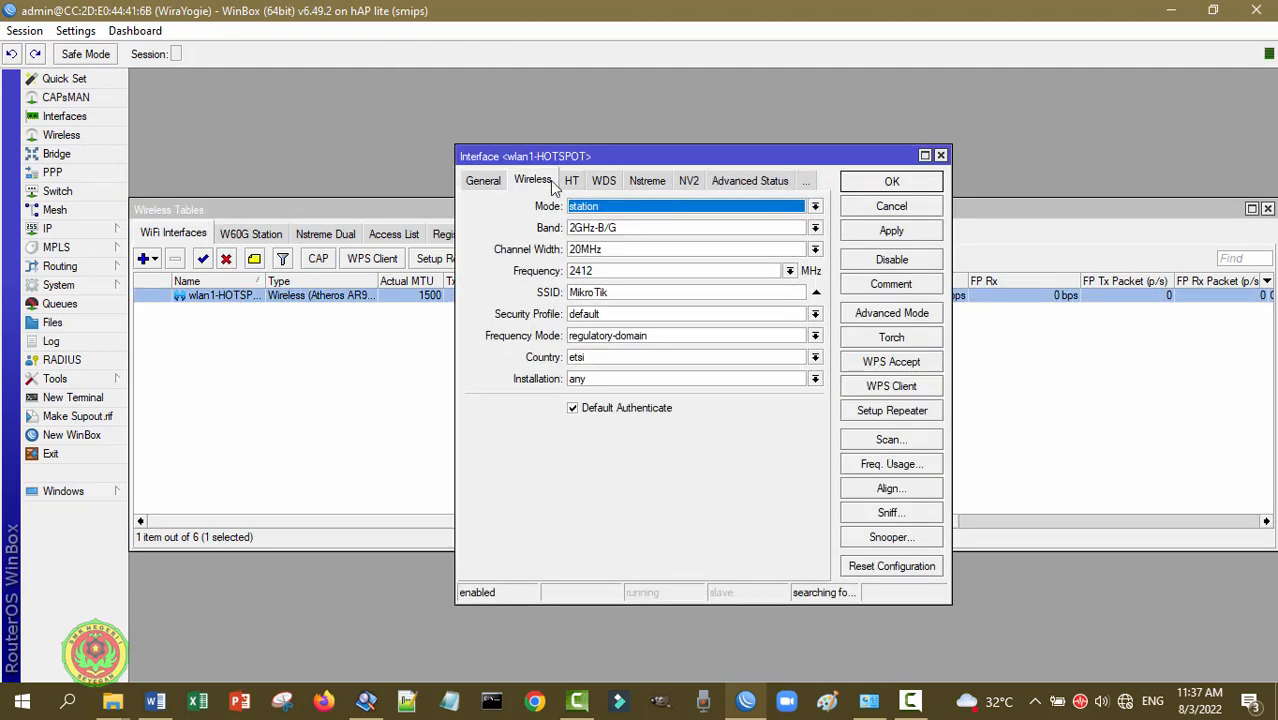
left_click_drag(636, 158, 577, 136)
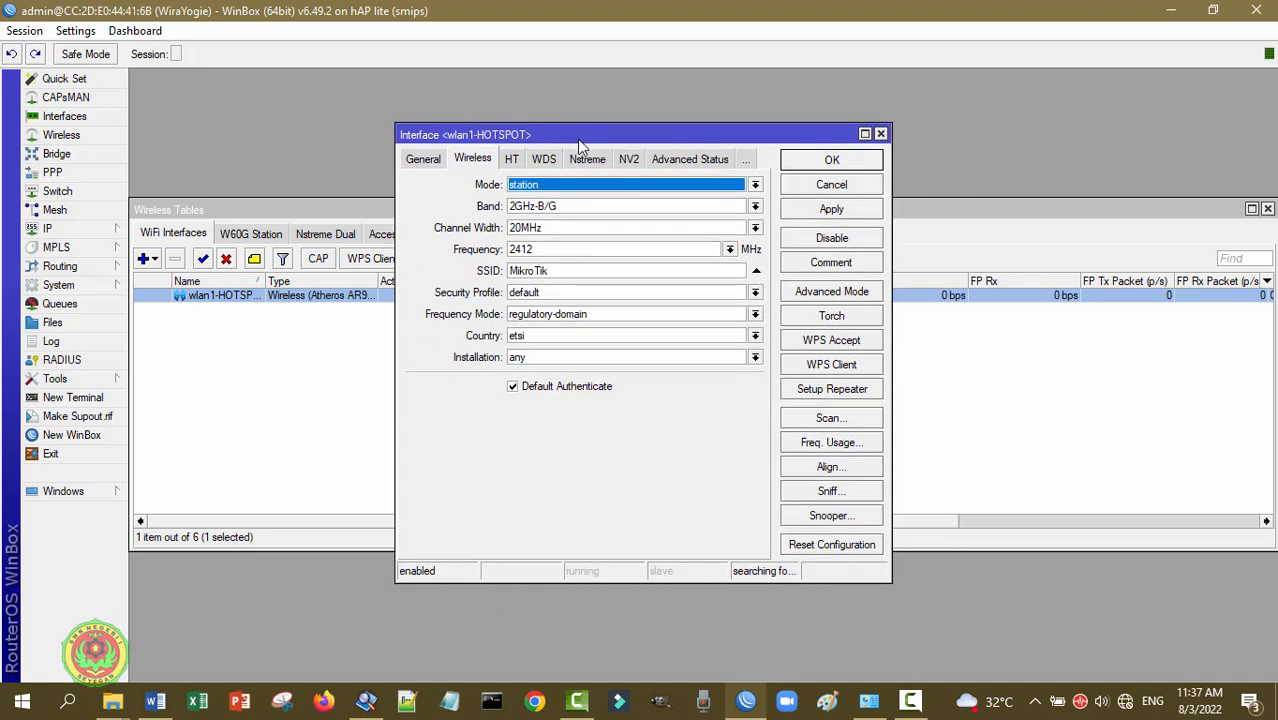
left_click(762, 185)
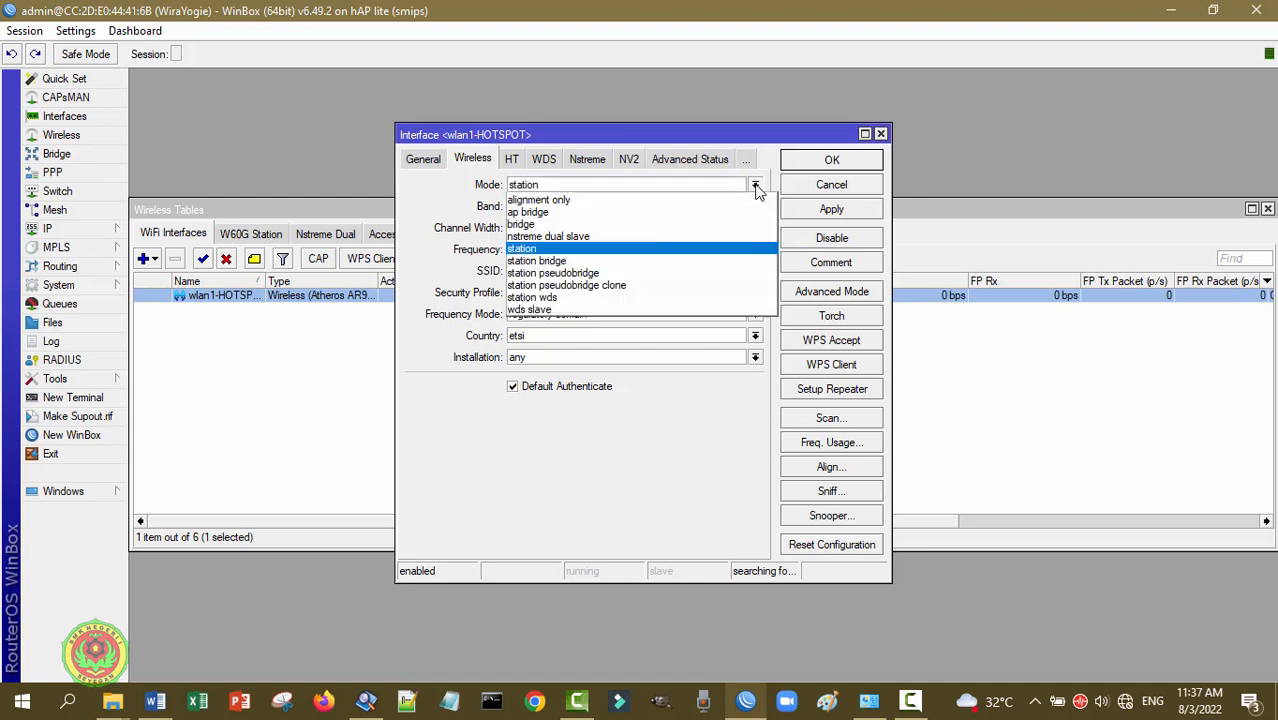
left_click(737, 211)
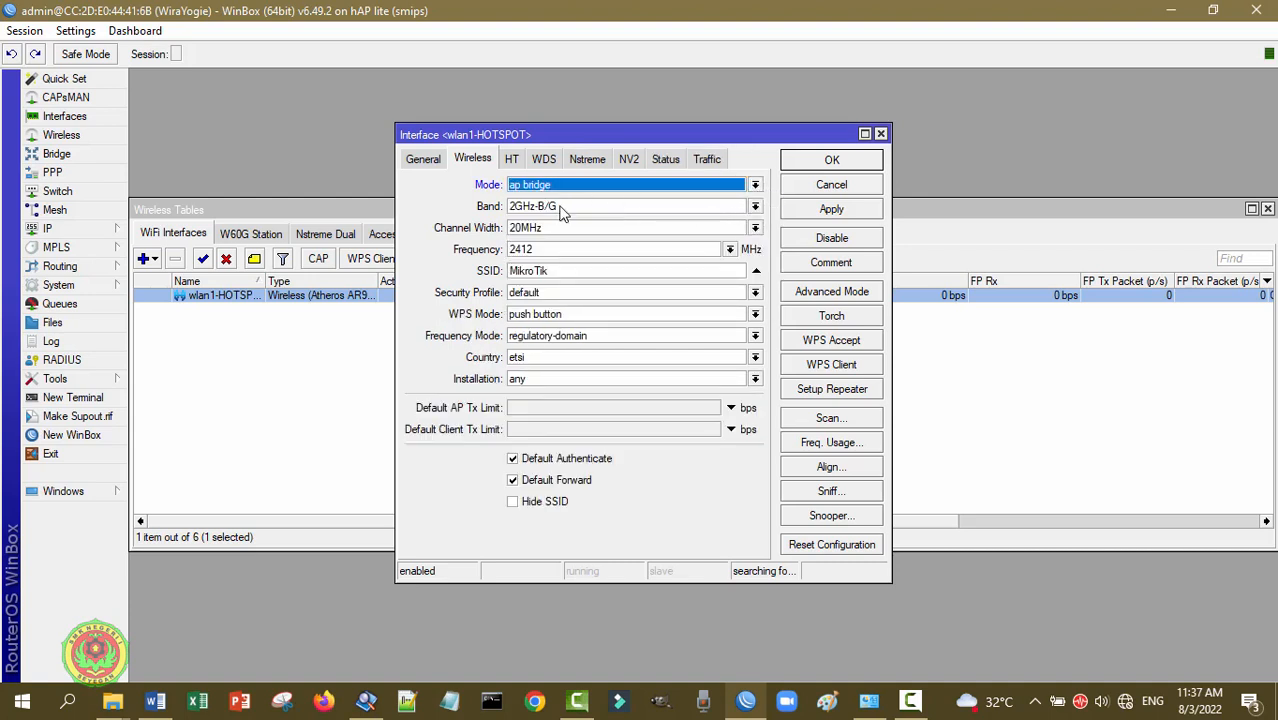
Step: Replace the SSID of wlan1-HOTSPOT with the same name as the router's identity
left_click(551, 271)
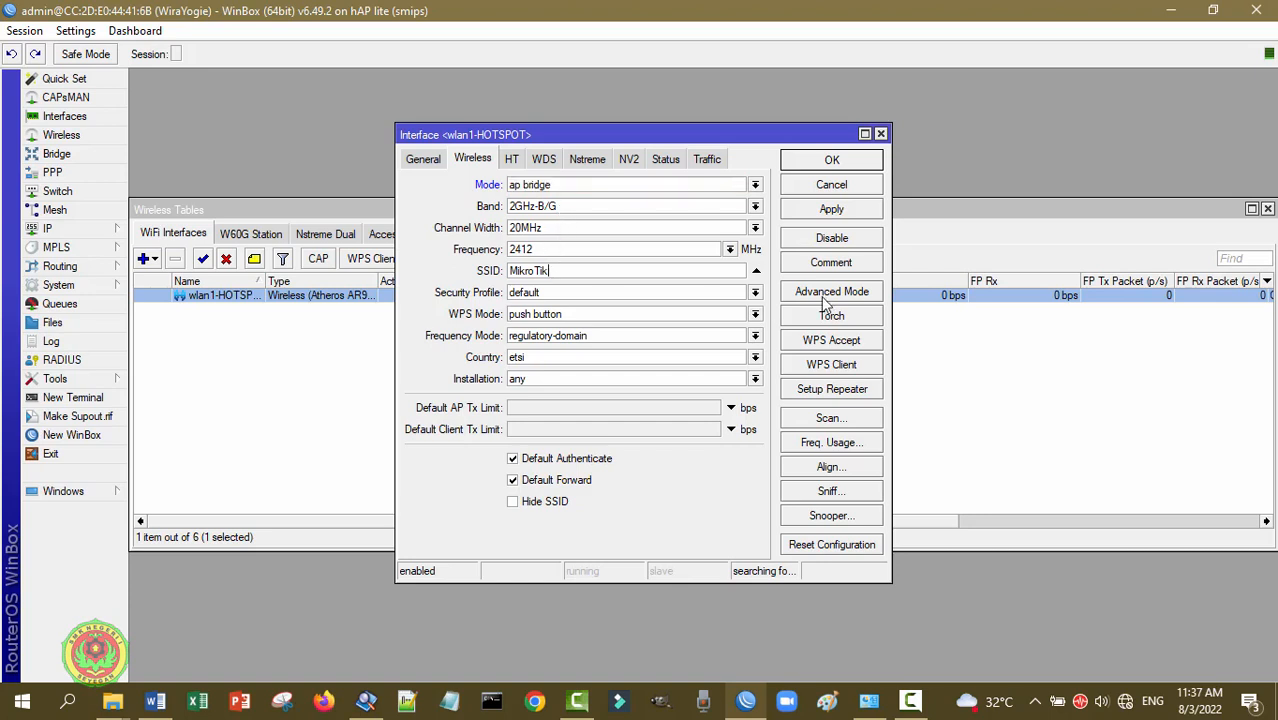
key("BackSpace")
key("BackSpace")
key("BackSpace")
key("BackSpace")
key("BackSpace")
key("BackSpace")
key("BackSpace")
key("BackSpace")
type("W")
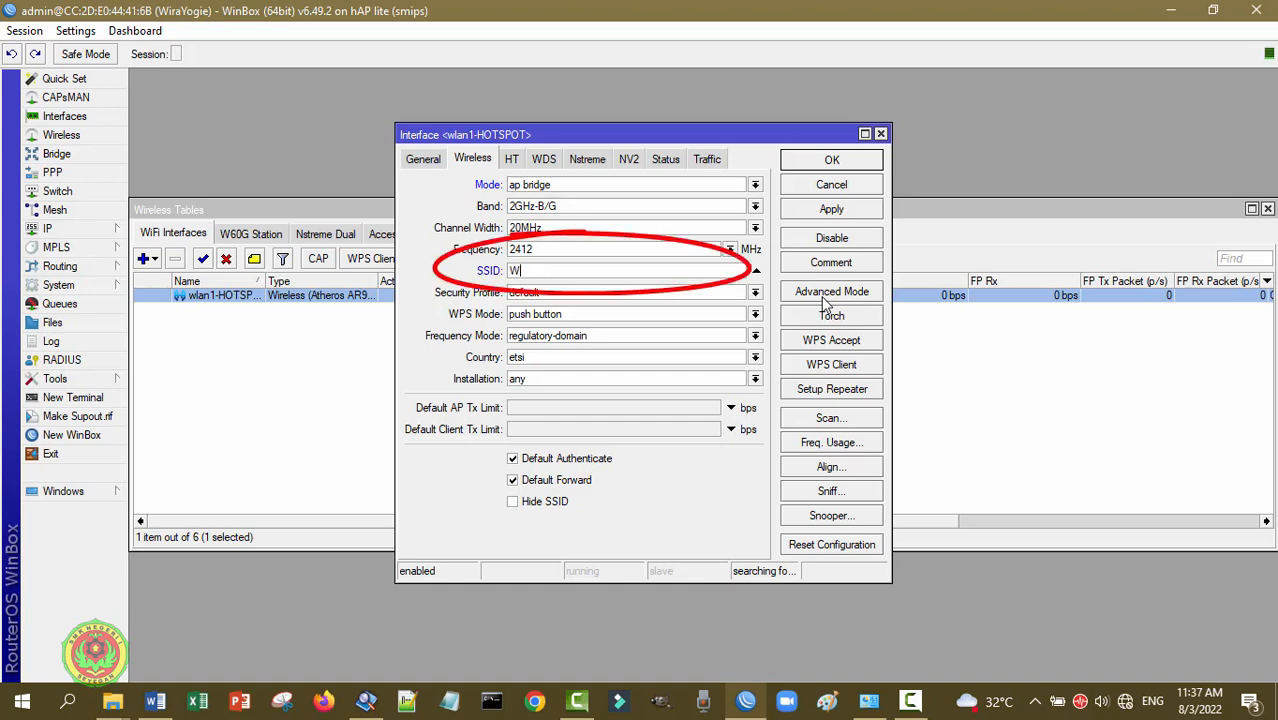
type("iraYogie")
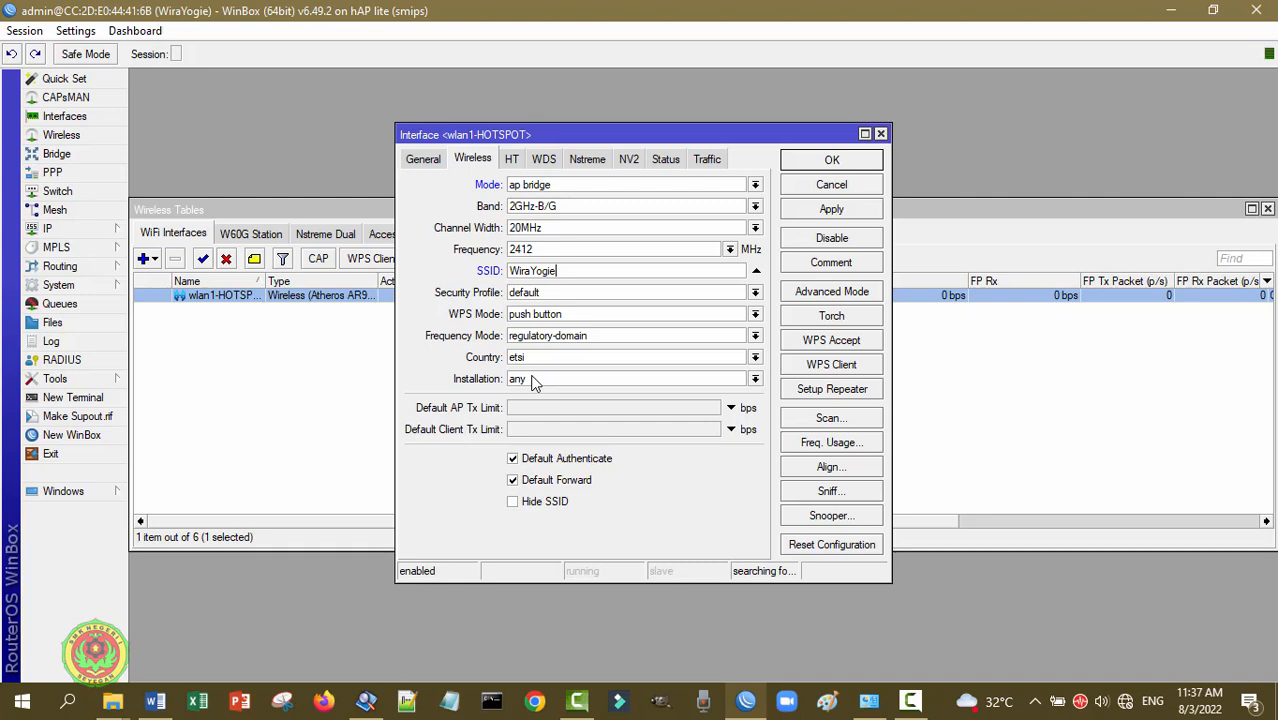
Step: Review the advanced wireless settings of wlan1-HOTSPOT and save the interface configuration
left_click(845, 295)
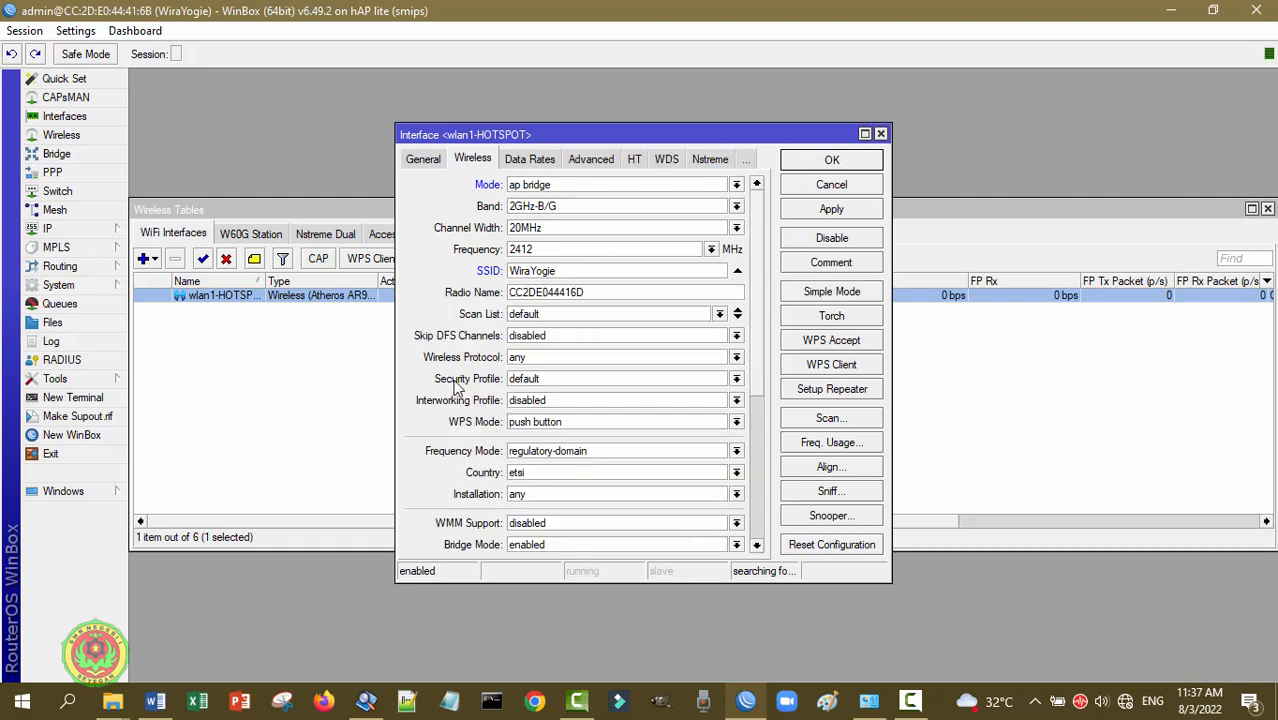
scroll(755, 373, "down", 2)
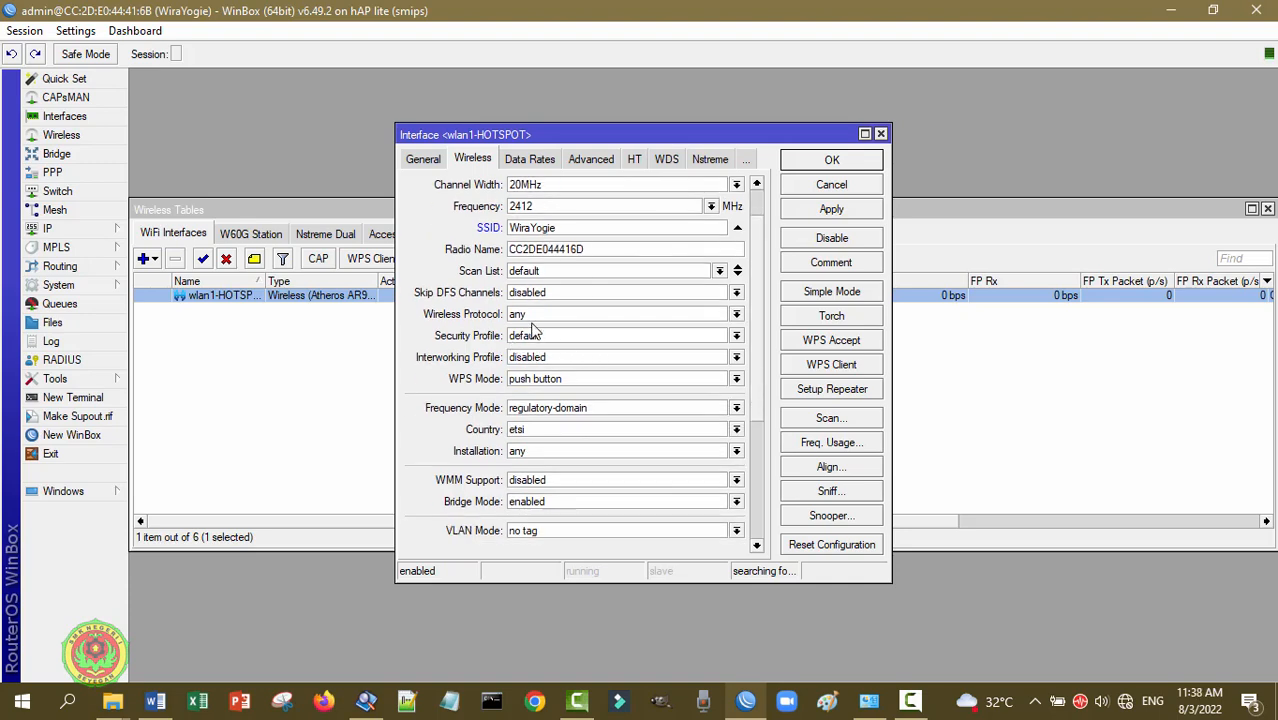
scroll(760, 423, "down", 5)
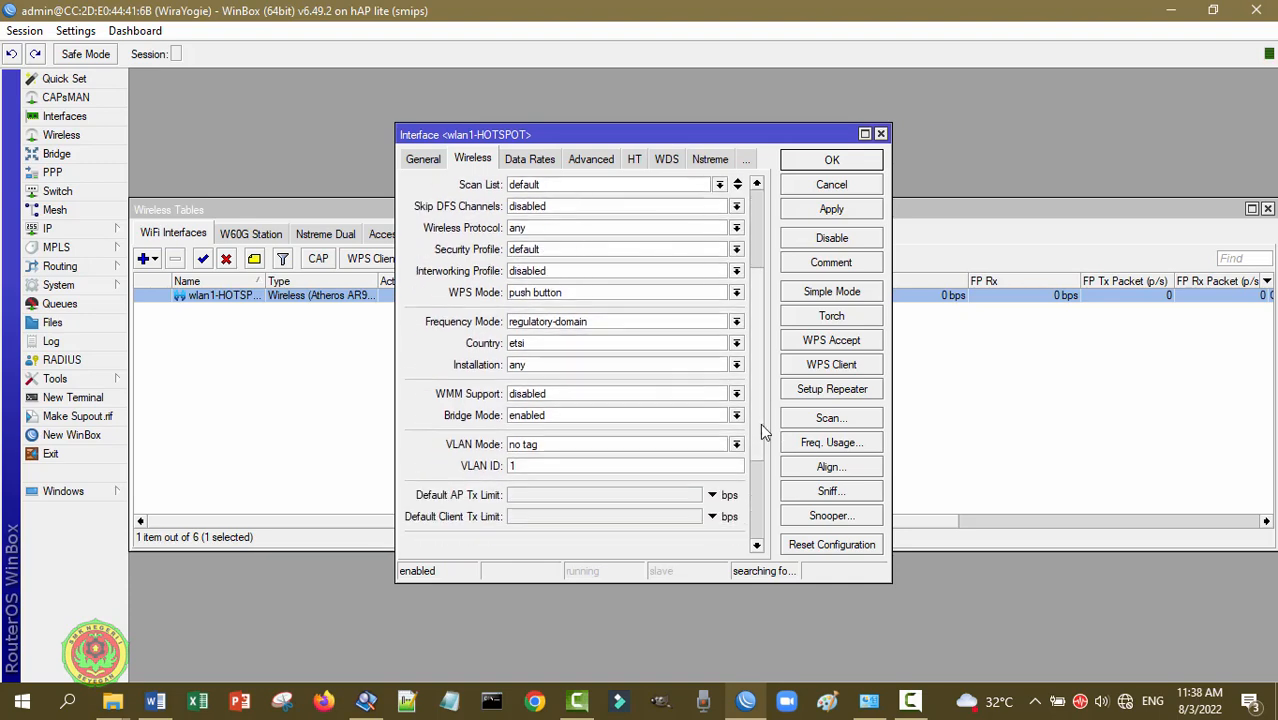
scroll(763, 488, "up", 6)
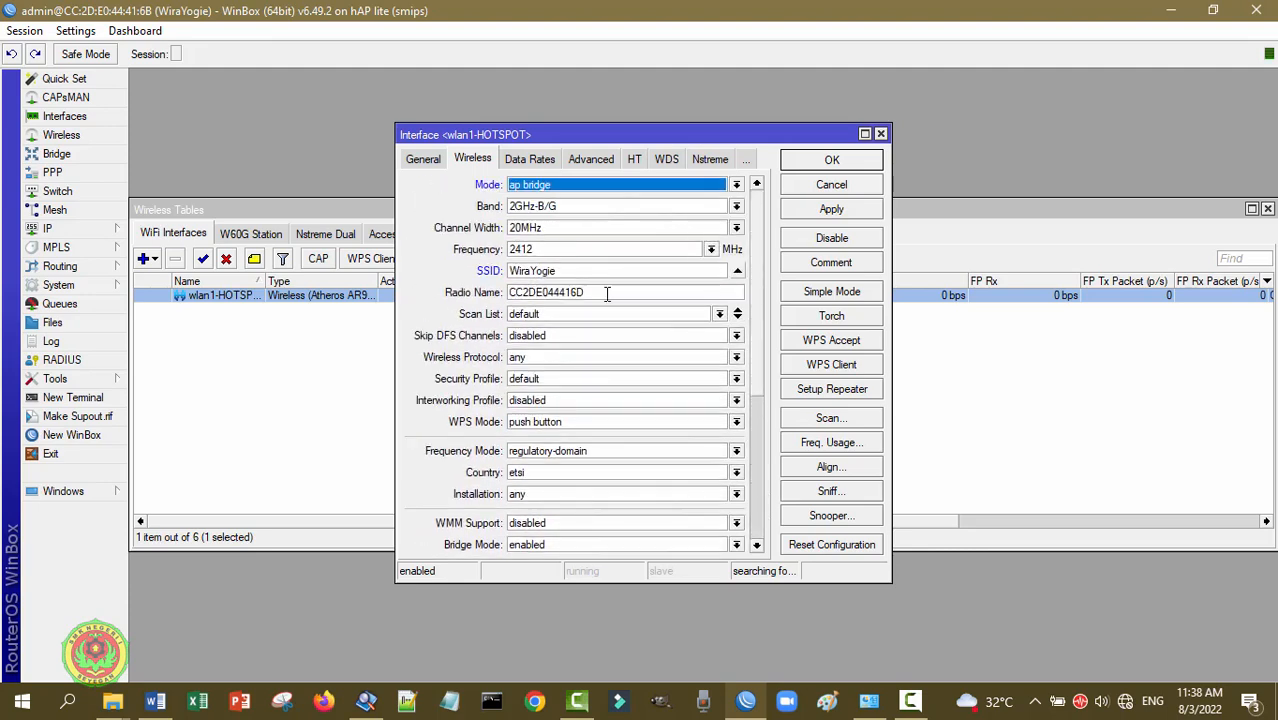
left_click(862, 212)
left_click(839, 160)
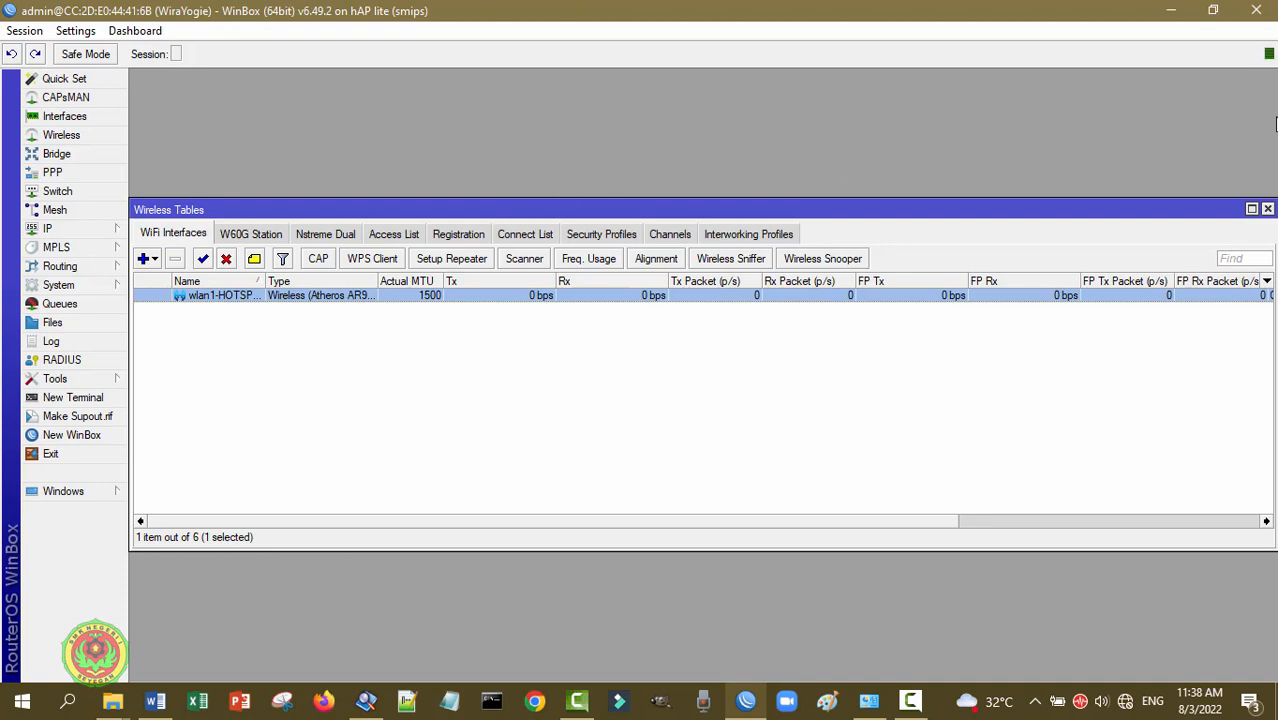
left_click(1267, 209)
Step: Open a router terminal, skip the password change, and test the internet connection with ping 8.8.8.8
left_click(104, 399)
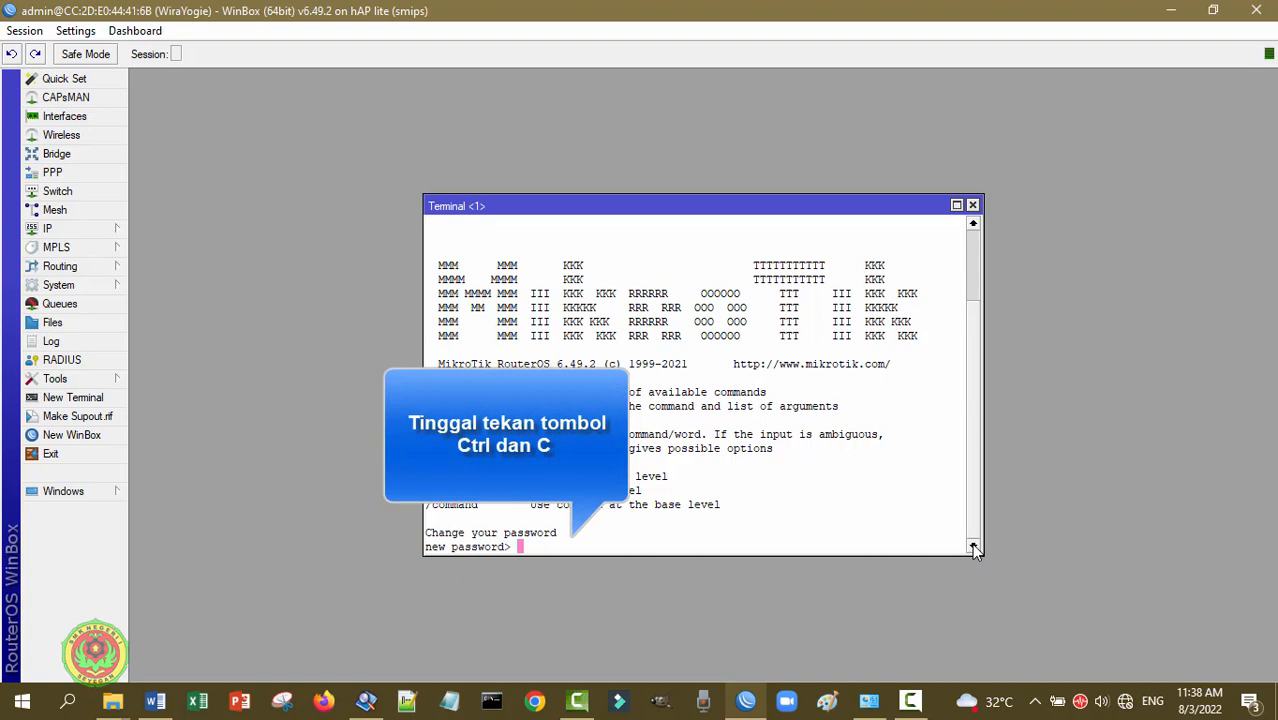
key("ctrl+c")
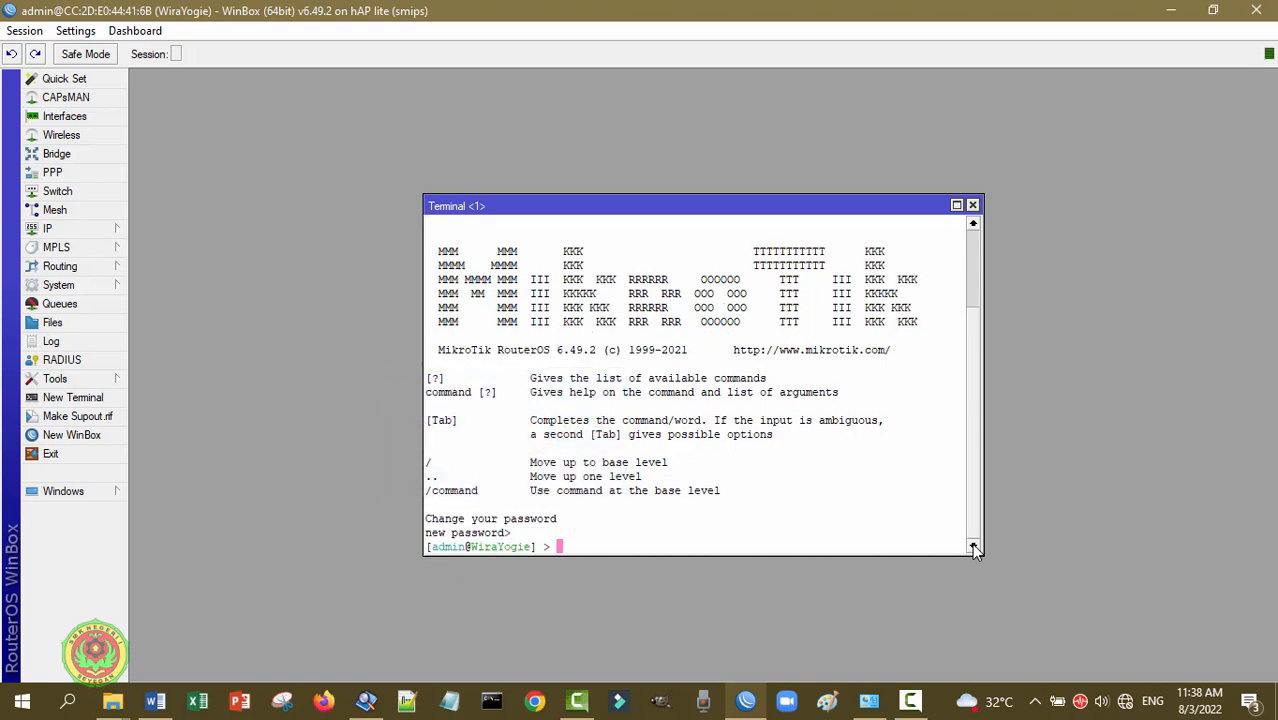
type("ping 8.8.8.8")
key("Return")
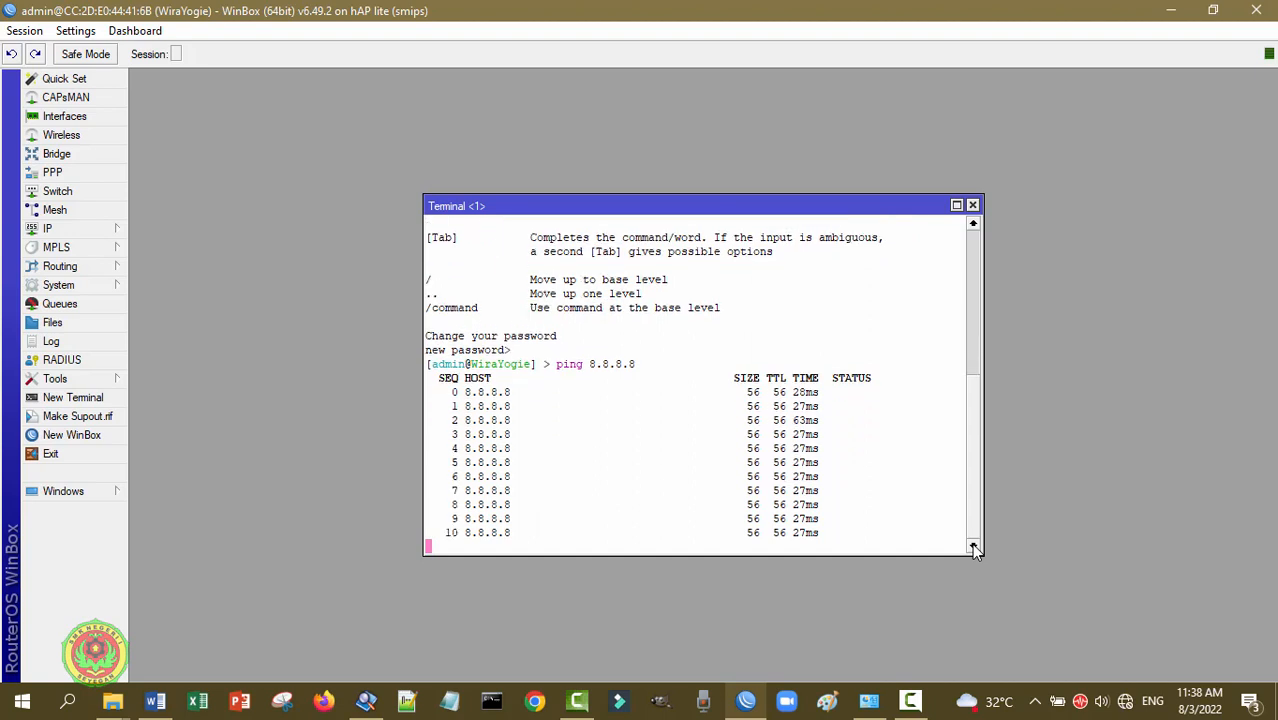
key("ctrl+c")
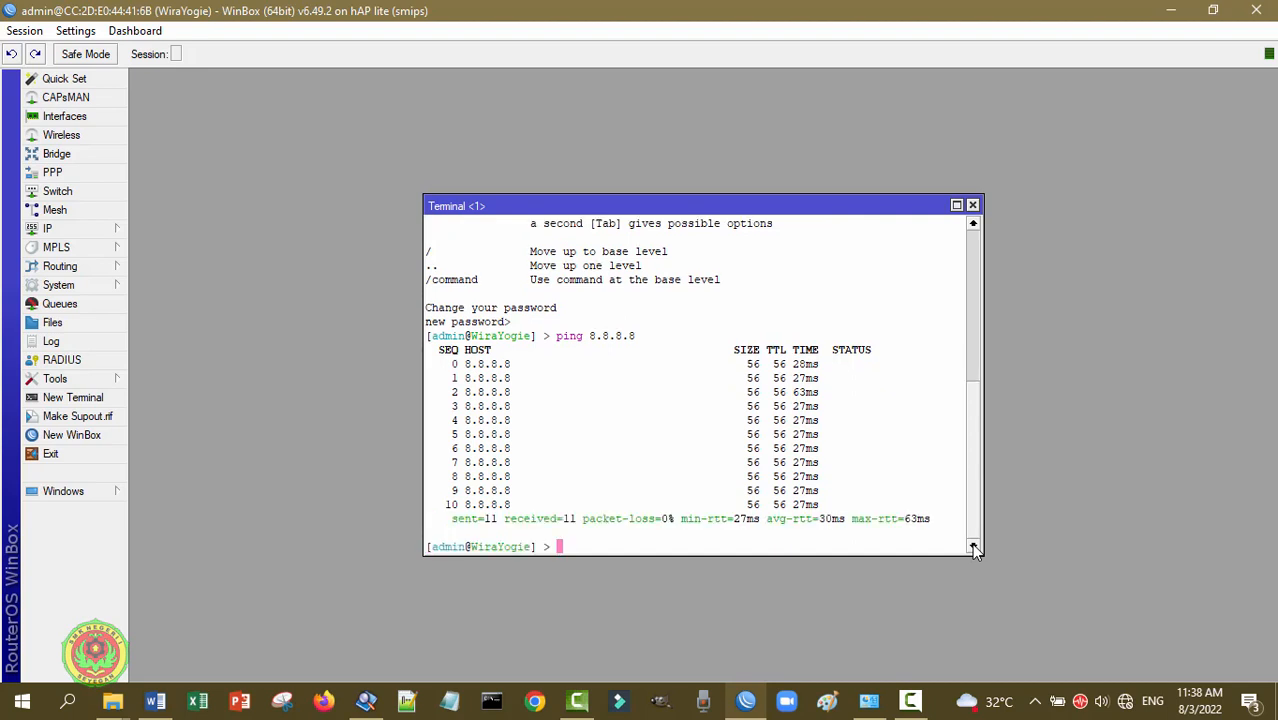
Step: Test the router's name resolution with ping google.com and close the terminal
type("ping google.com")
key("Return")
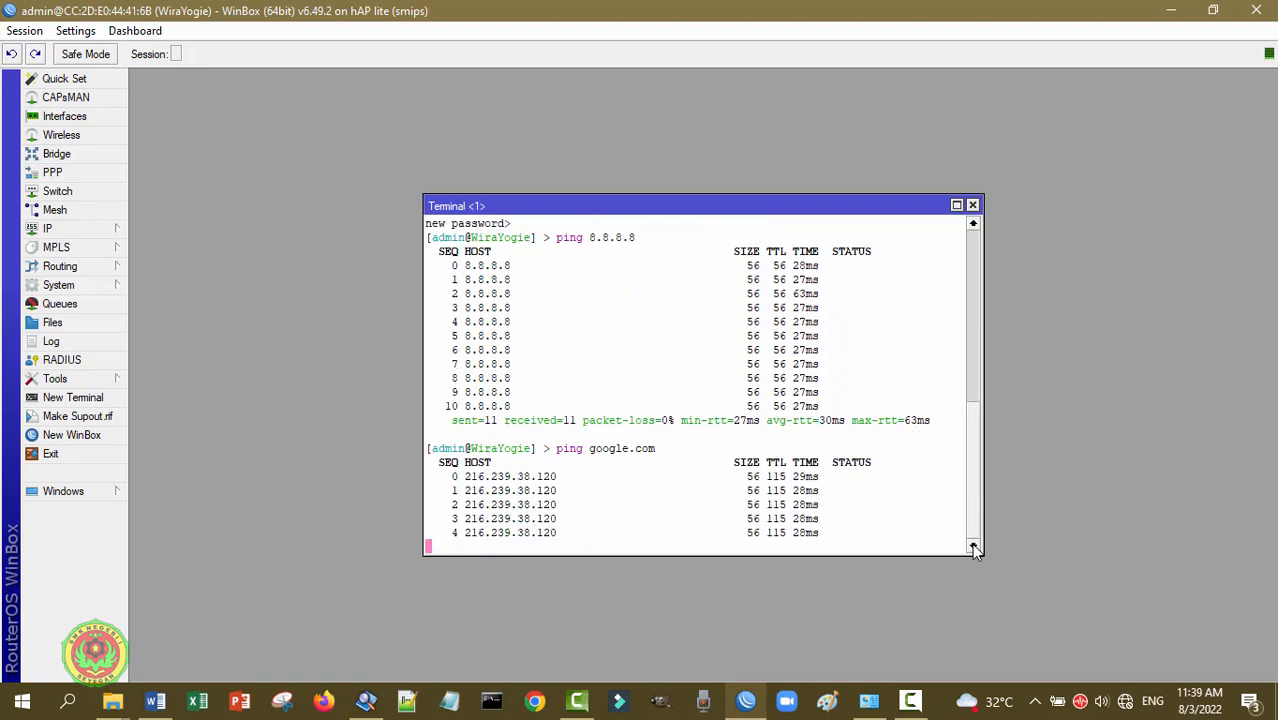
key("ctrl+c")
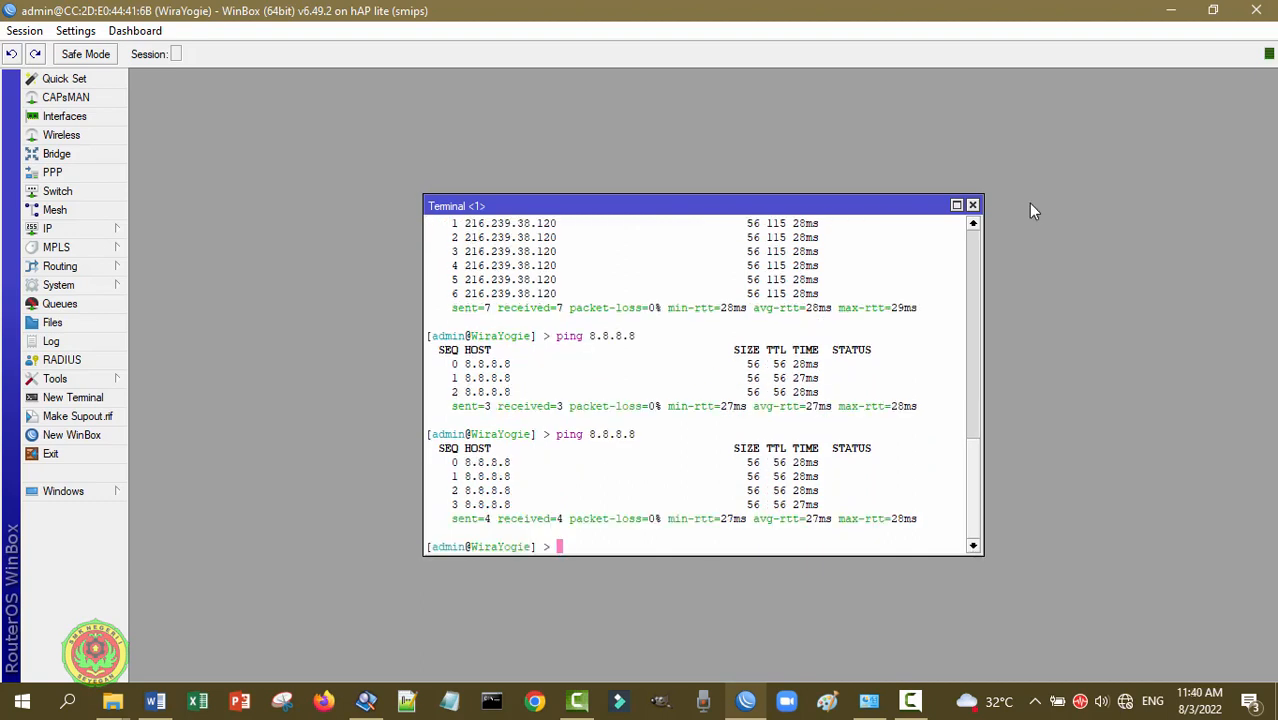
left_click(973, 207)
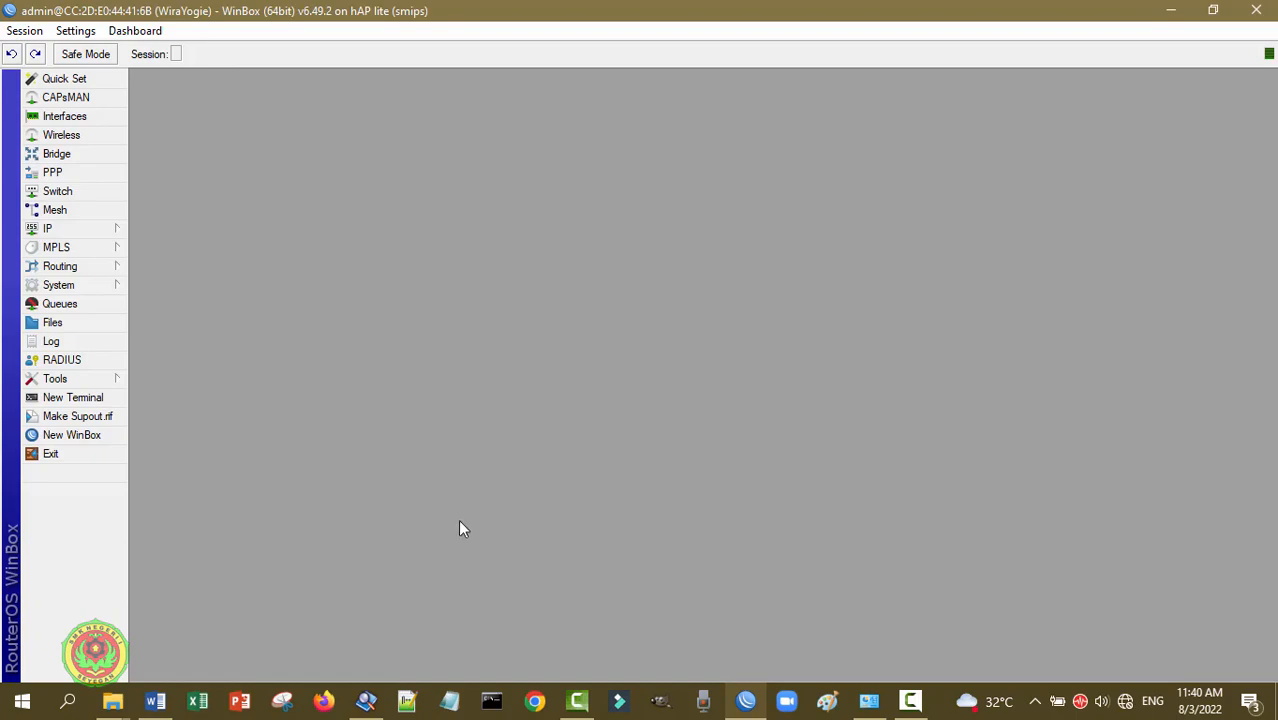
Step: Switch to Network Connections and check that the Ethernet adapter's IPv4 properties obtain the IP address and DNS server automatically
left_click(366, 701)
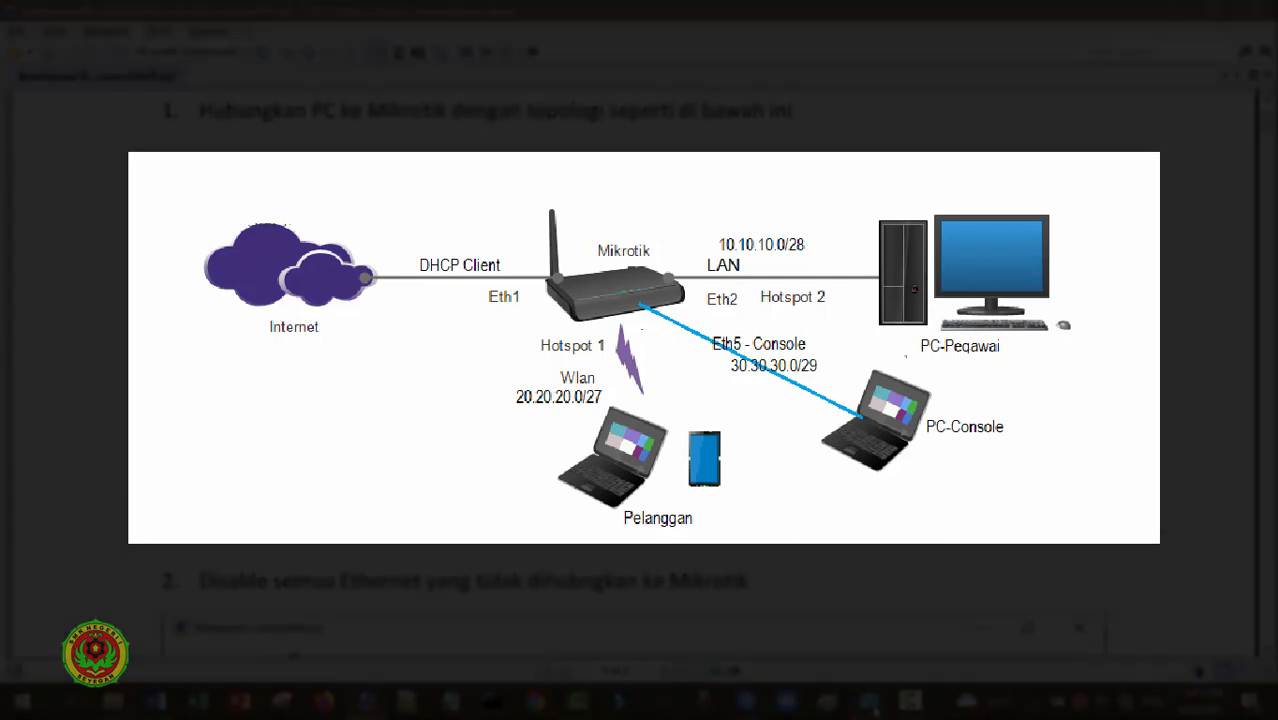
left_click(874, 706)
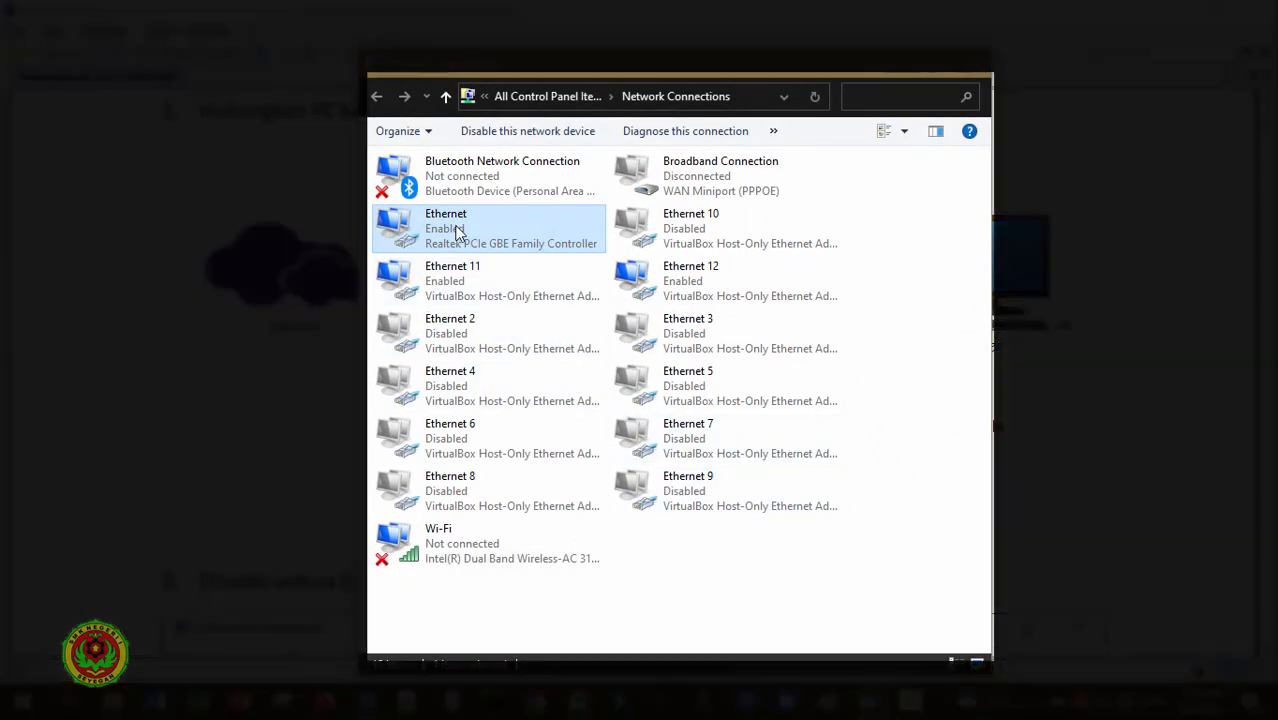
right_click(457, 230)
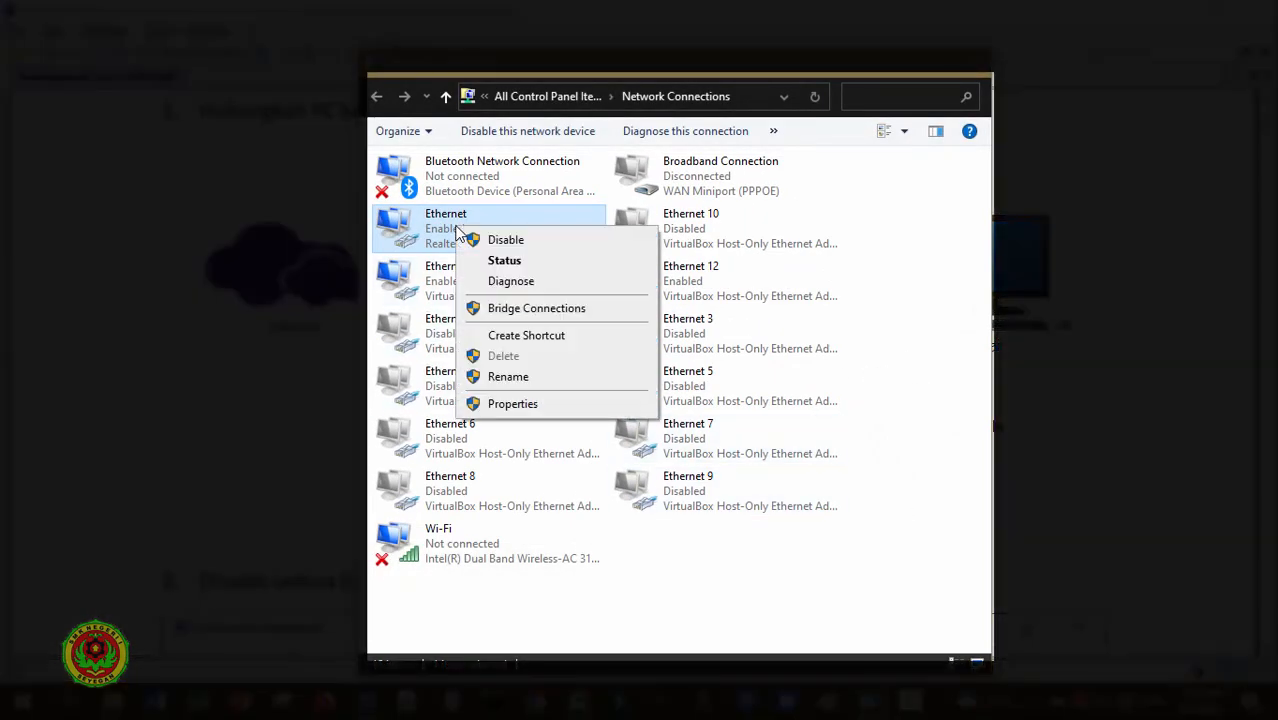
left_click(512, 403)
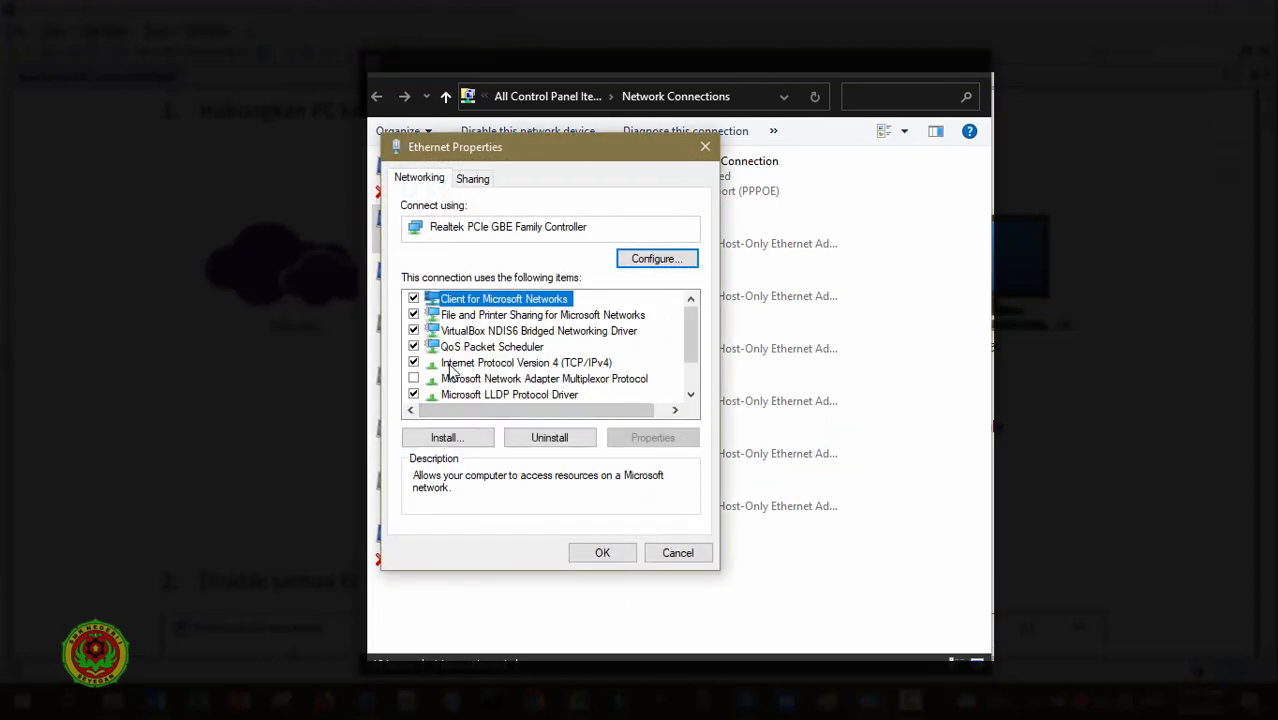
left_click(582, 365)
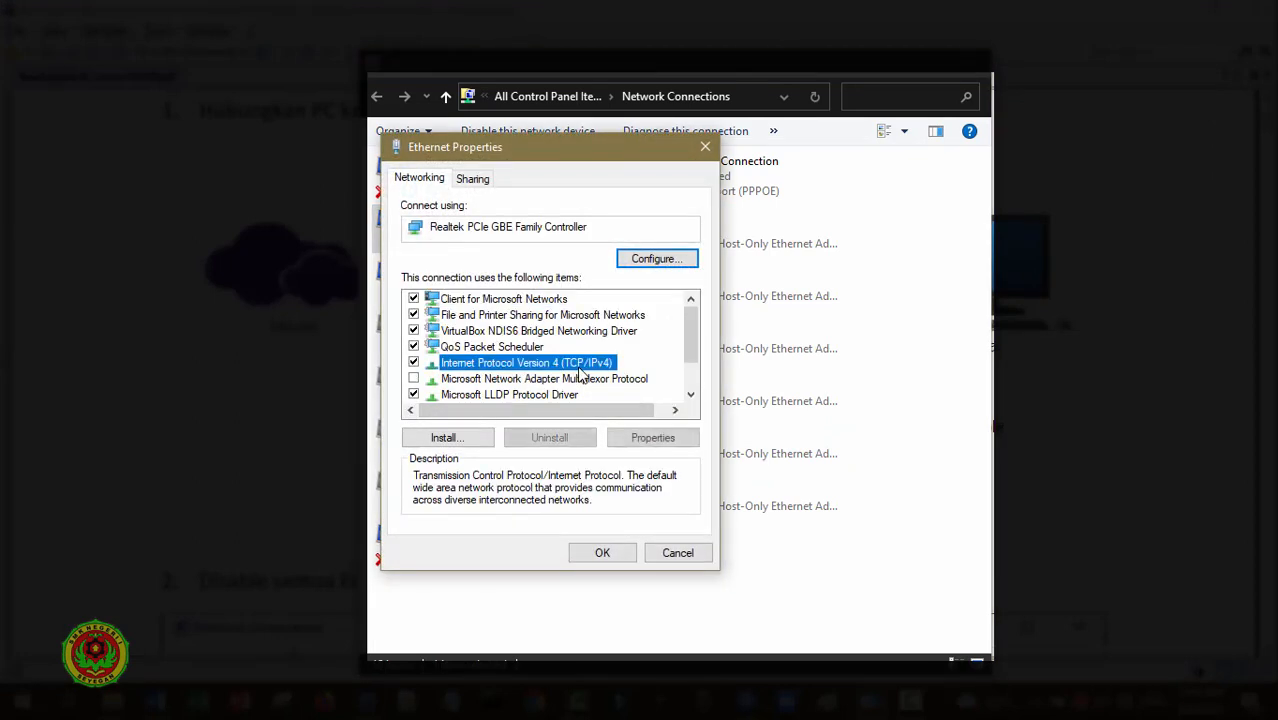
left_click(652, 437)
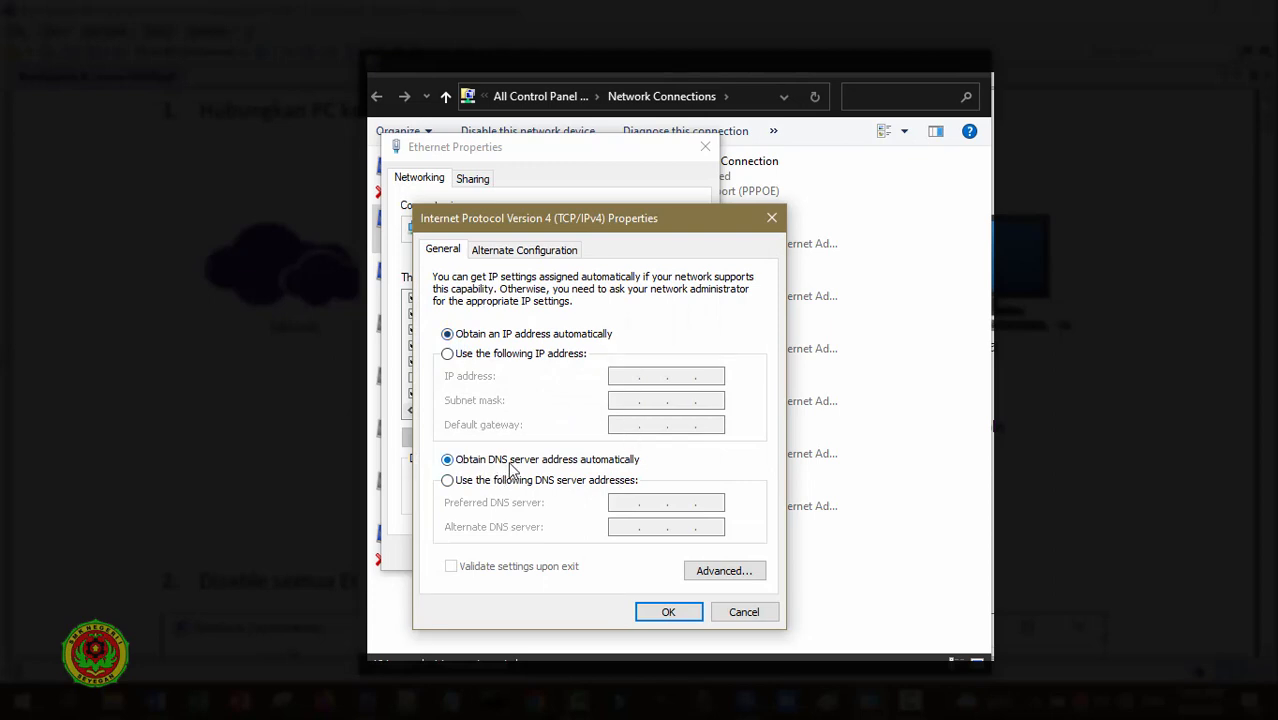
left_click(681, 615)
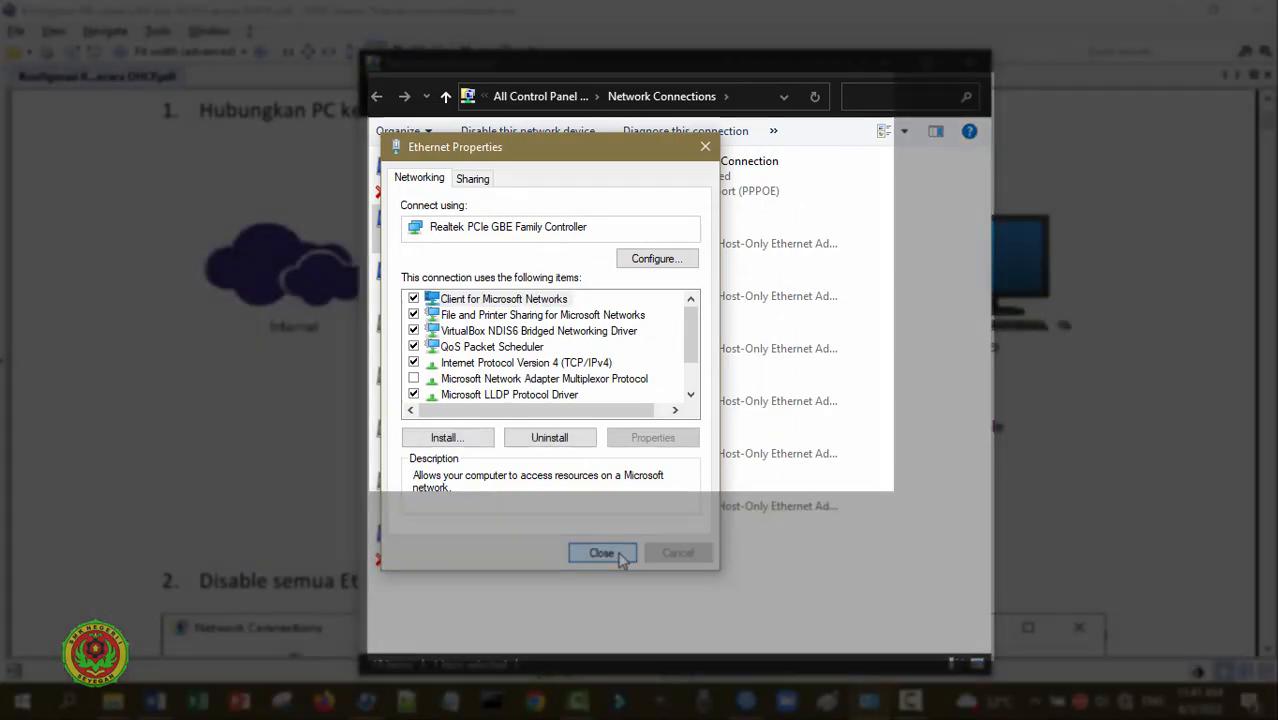
left_click(622, 555)
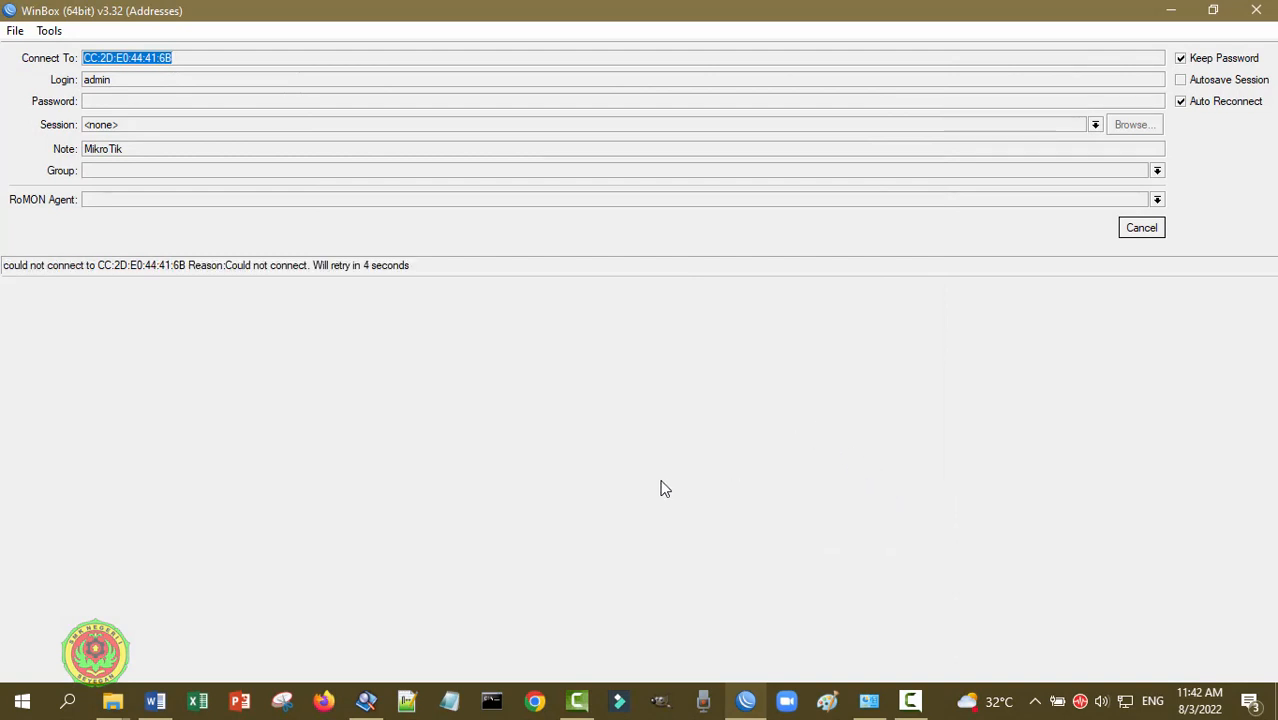
Step: Switch to the Windows Command Prompt and test the connection with ping 192.168.10.1
left_click(368, 704)
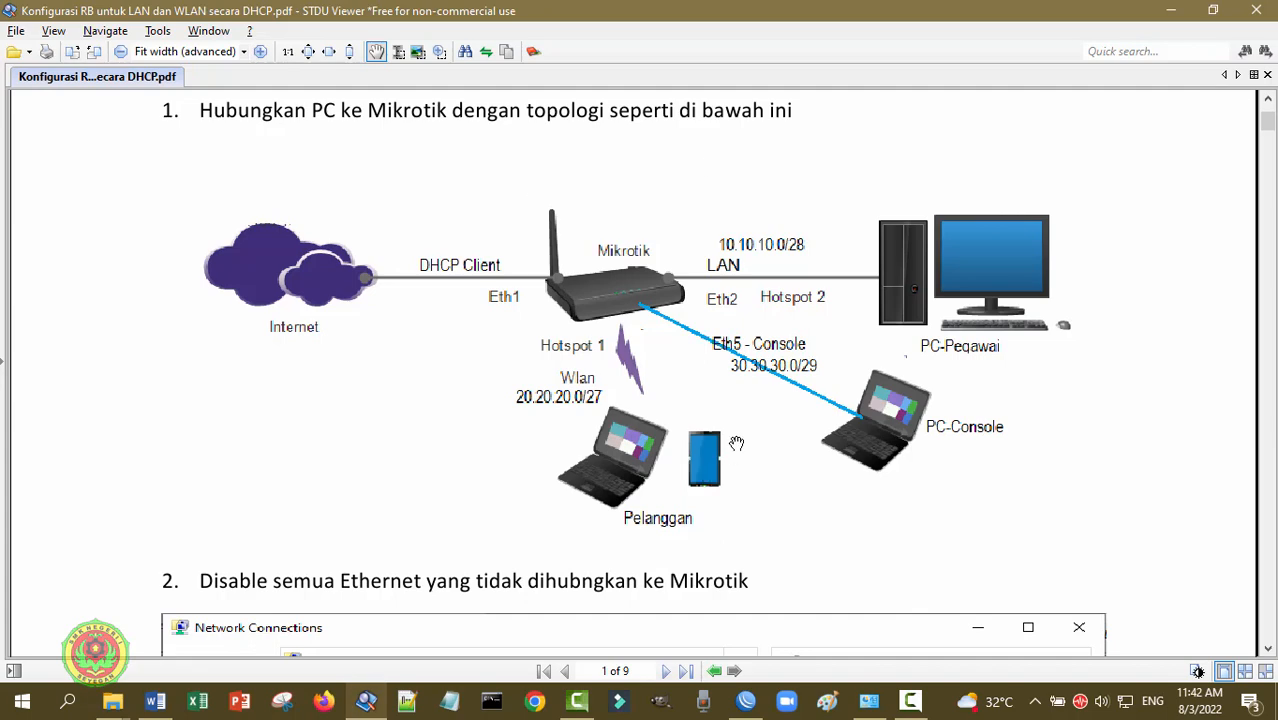
left_click(492, 704)
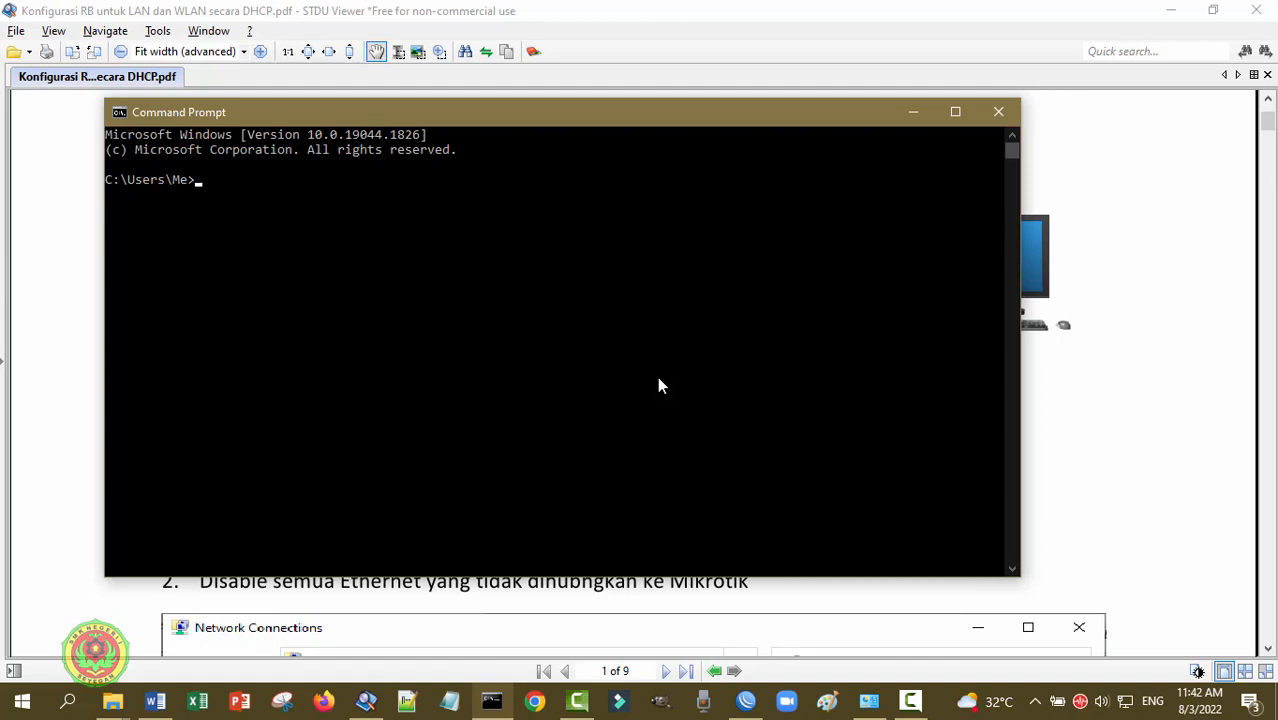
type("ping 192.168.10.1")
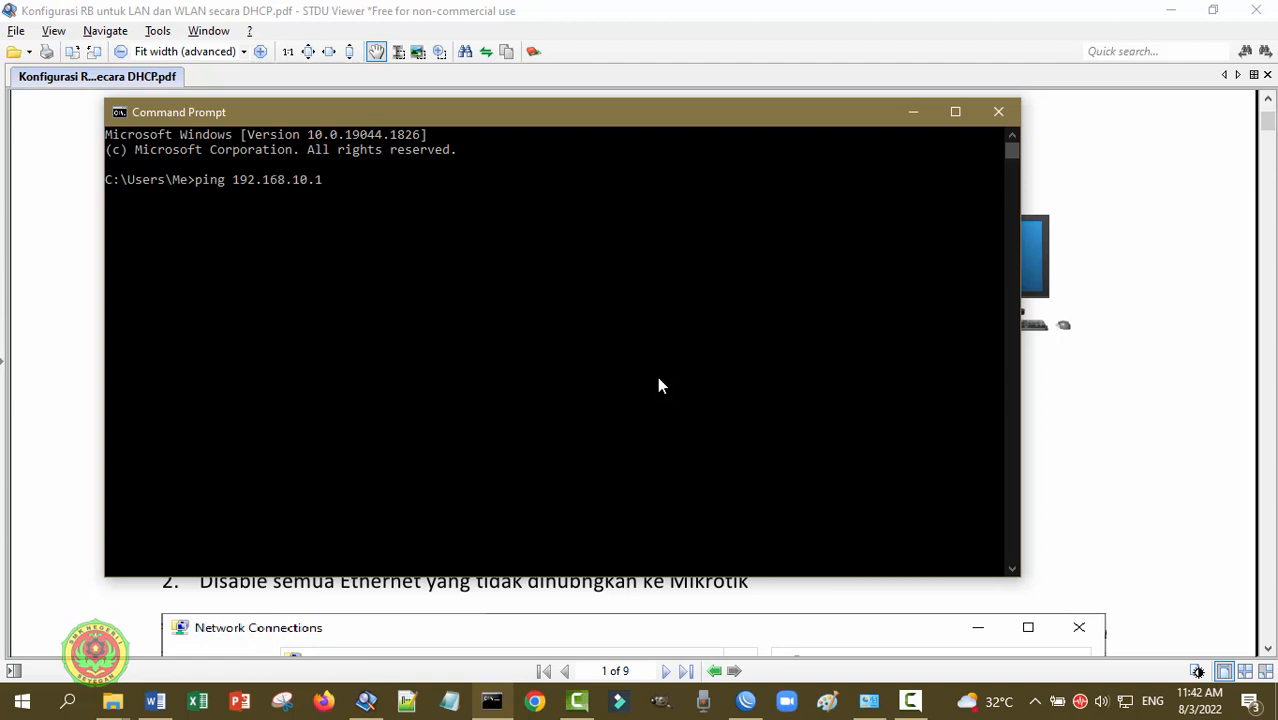
key("Return")
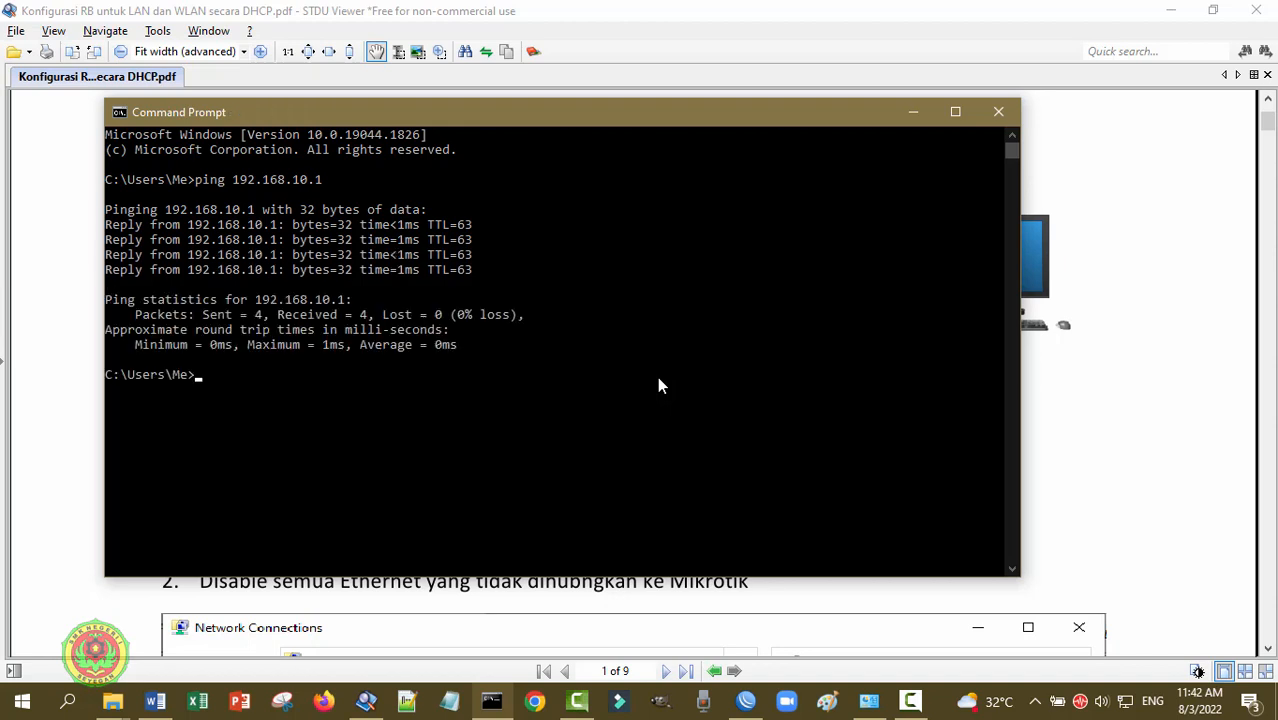
Step: Test the PC's internet access and name resolution by pinging 8.8.8.8 and google.com
type("ping 8.8.8.8")
key("Return")
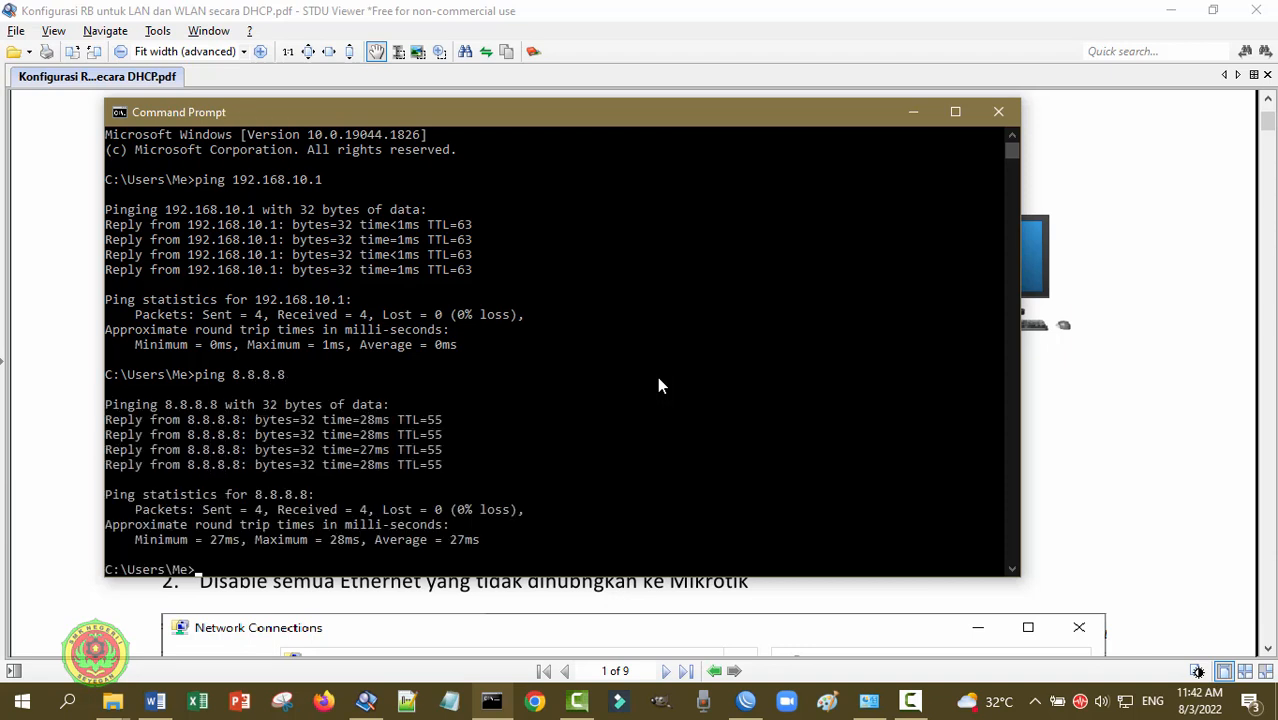
type("ping google.com")
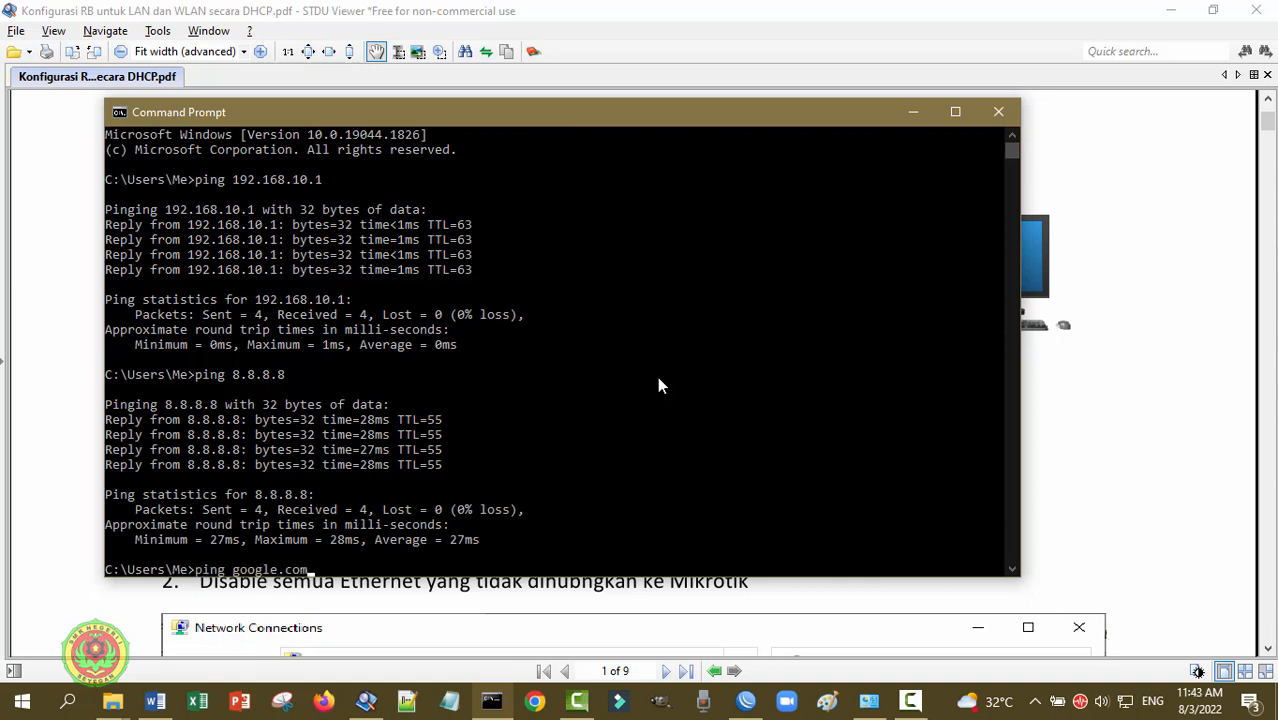
key("Return")
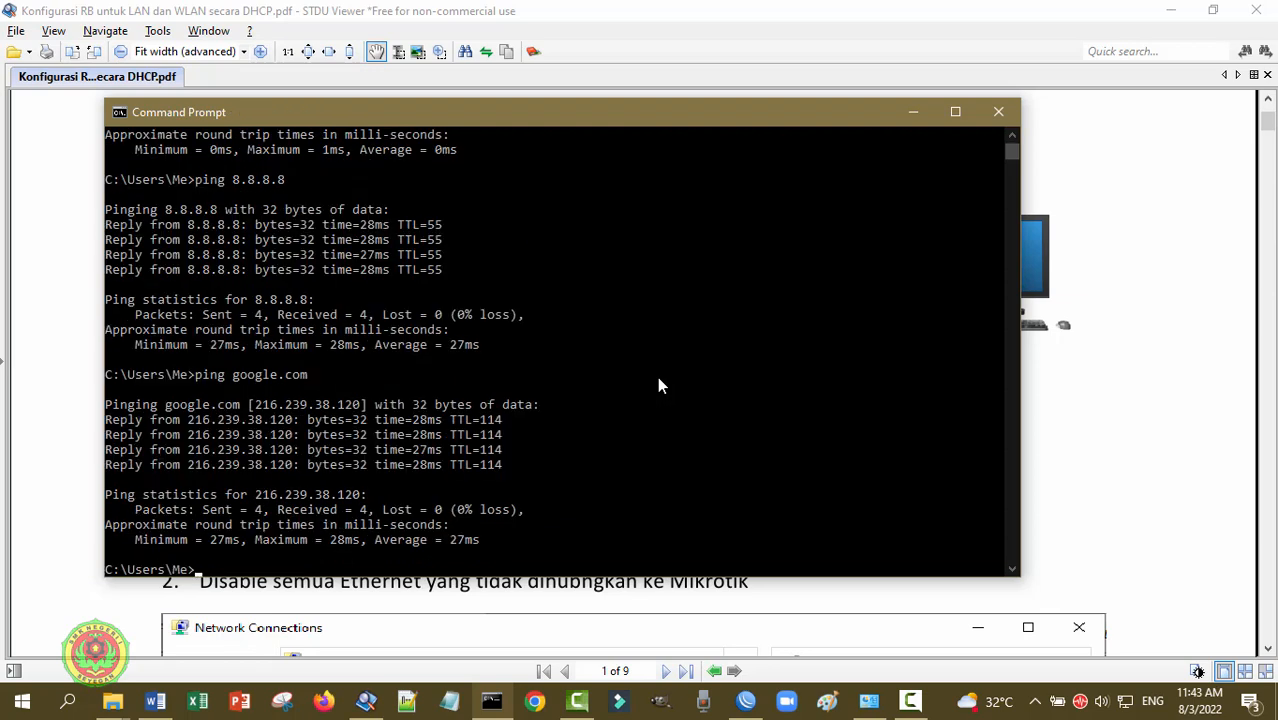
left_click(672, 9)
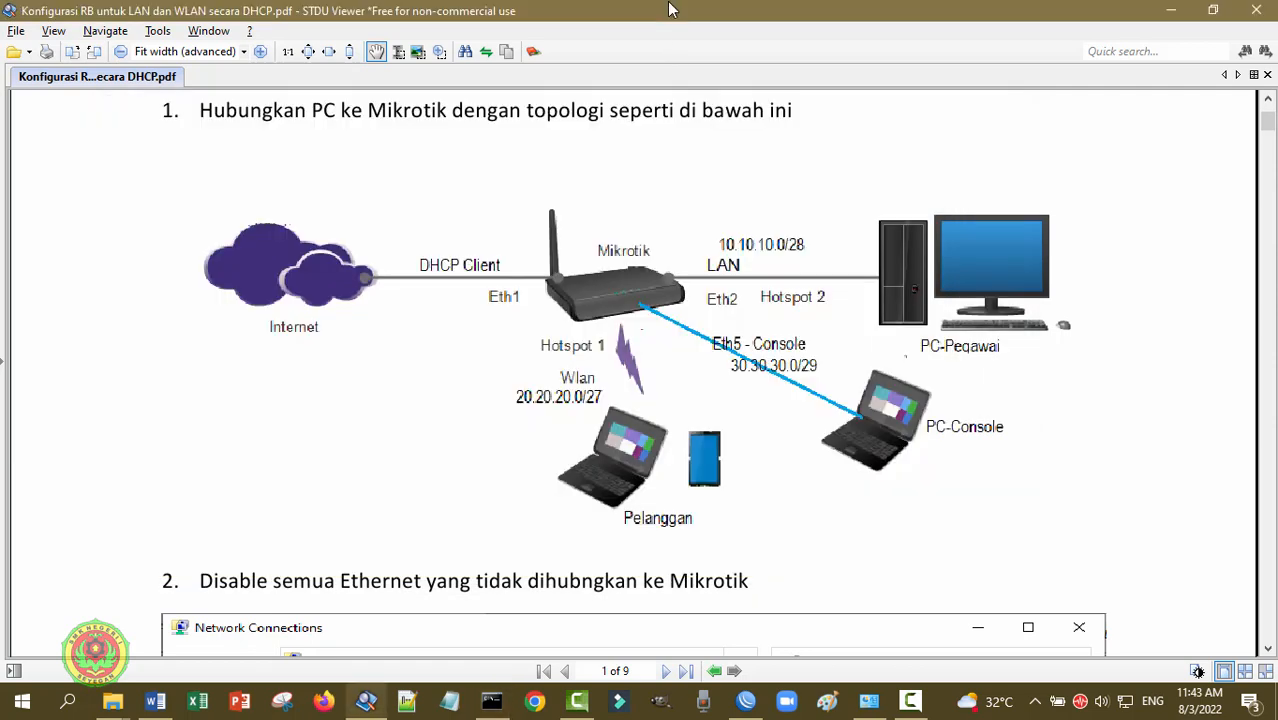
Step: Switch to Firefox, test browsing by loading Google Classroom, and replace that page with an empty tab
left_click(323, 704)
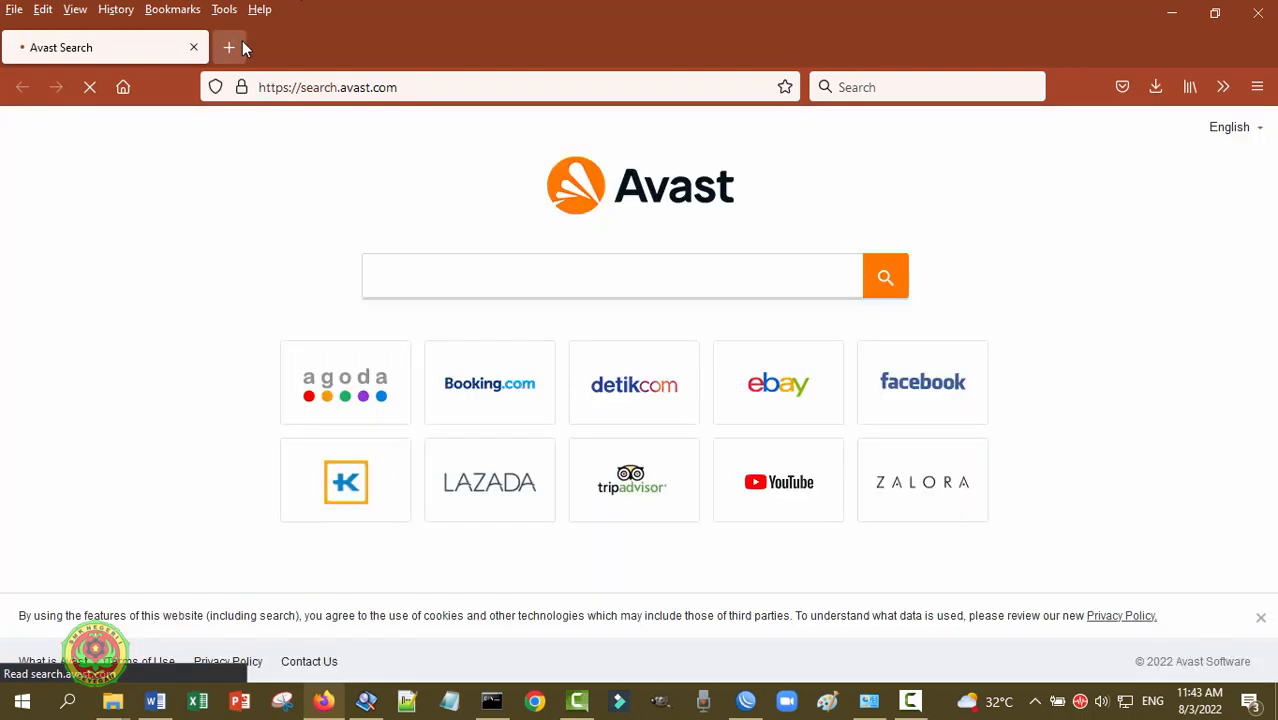
left_click(230, 48)
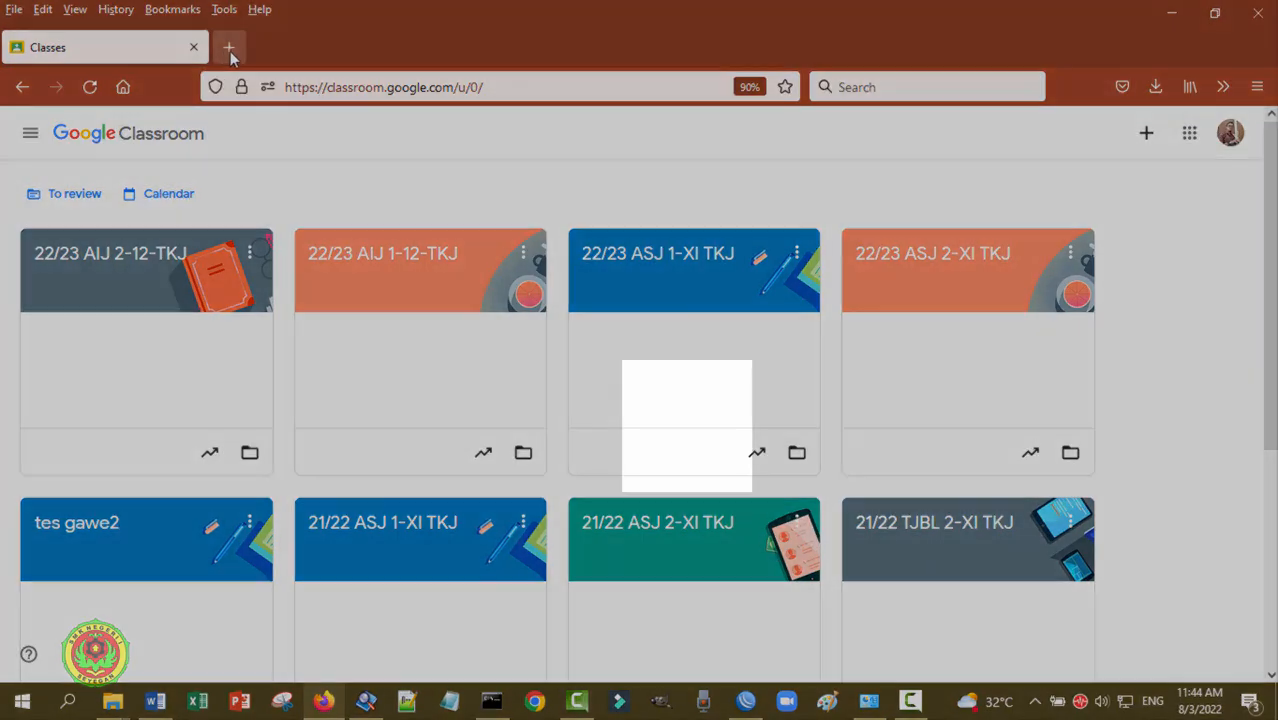
left_click(229, 47)
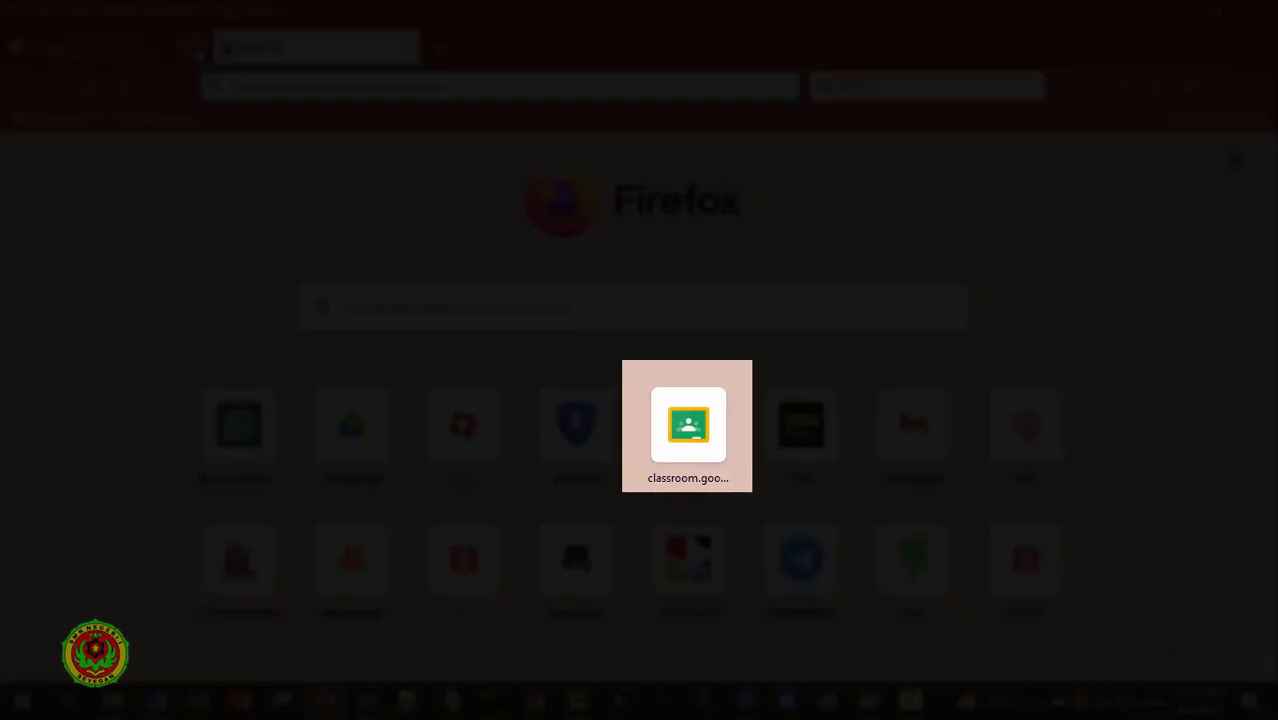
left_click(197, 51)
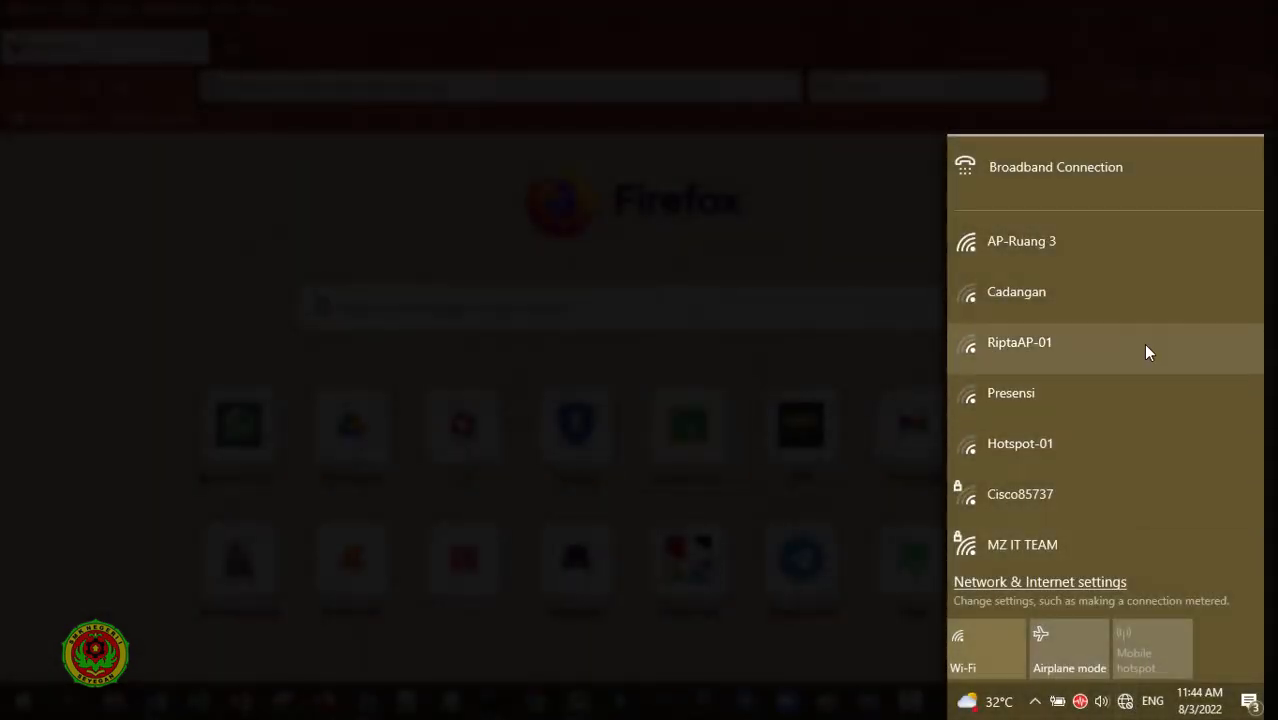
Step: Connect the PC to the router's open hotspot Wi-Fi network and test browsing over it by loading Google Classroom from the Firefox shortcuts
scroll(1145, 345, "down", 2)
scroll(1190, 380, "down", 2)
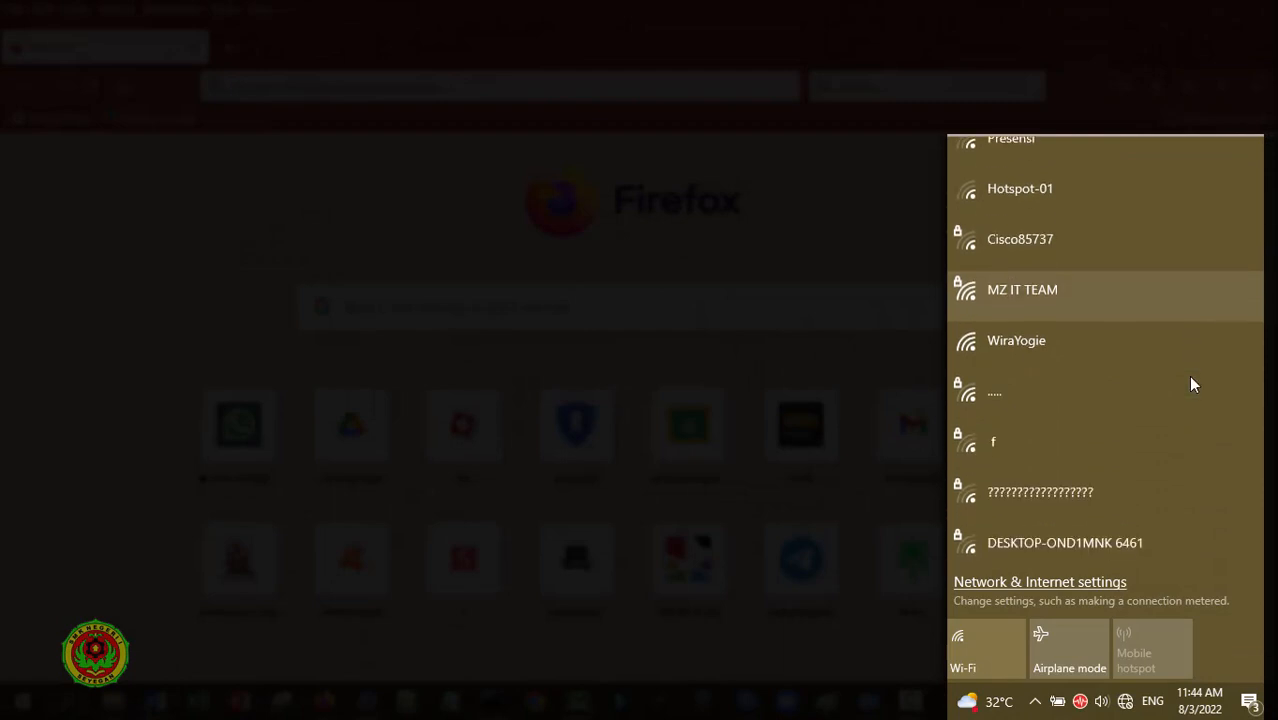
scroll(1188, 278, "down", 1)
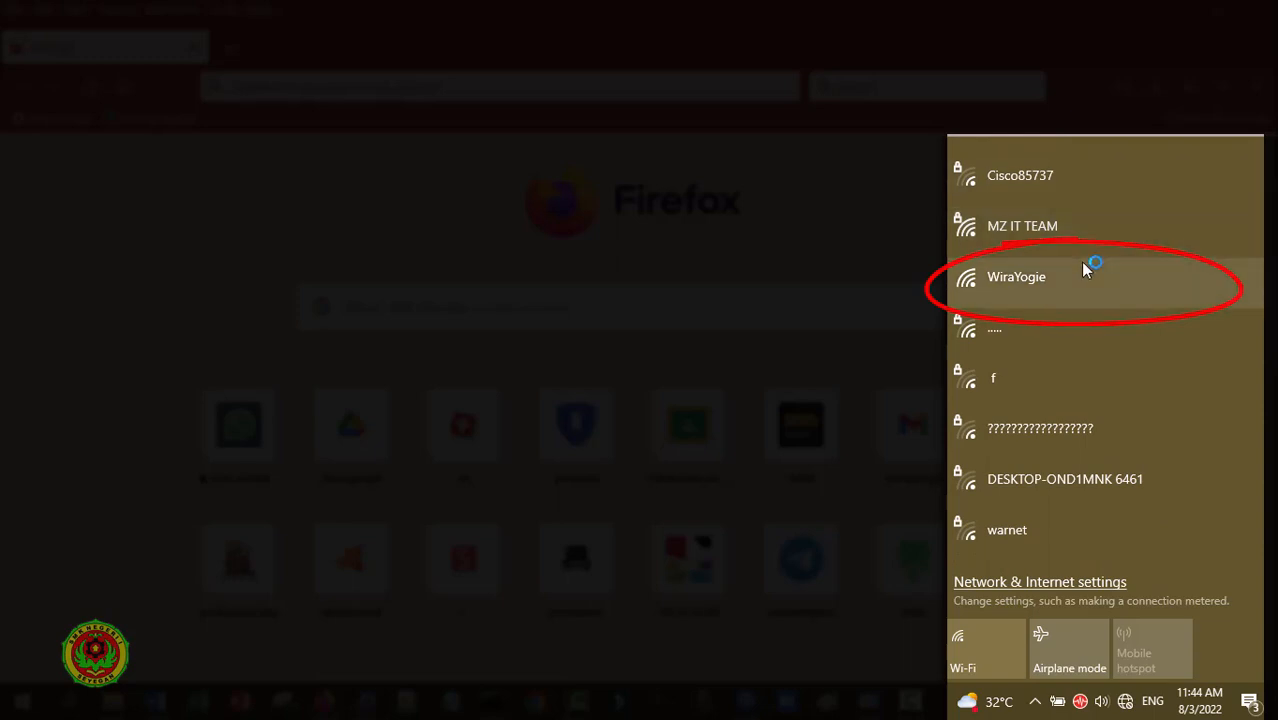
left_click(1022, 277)
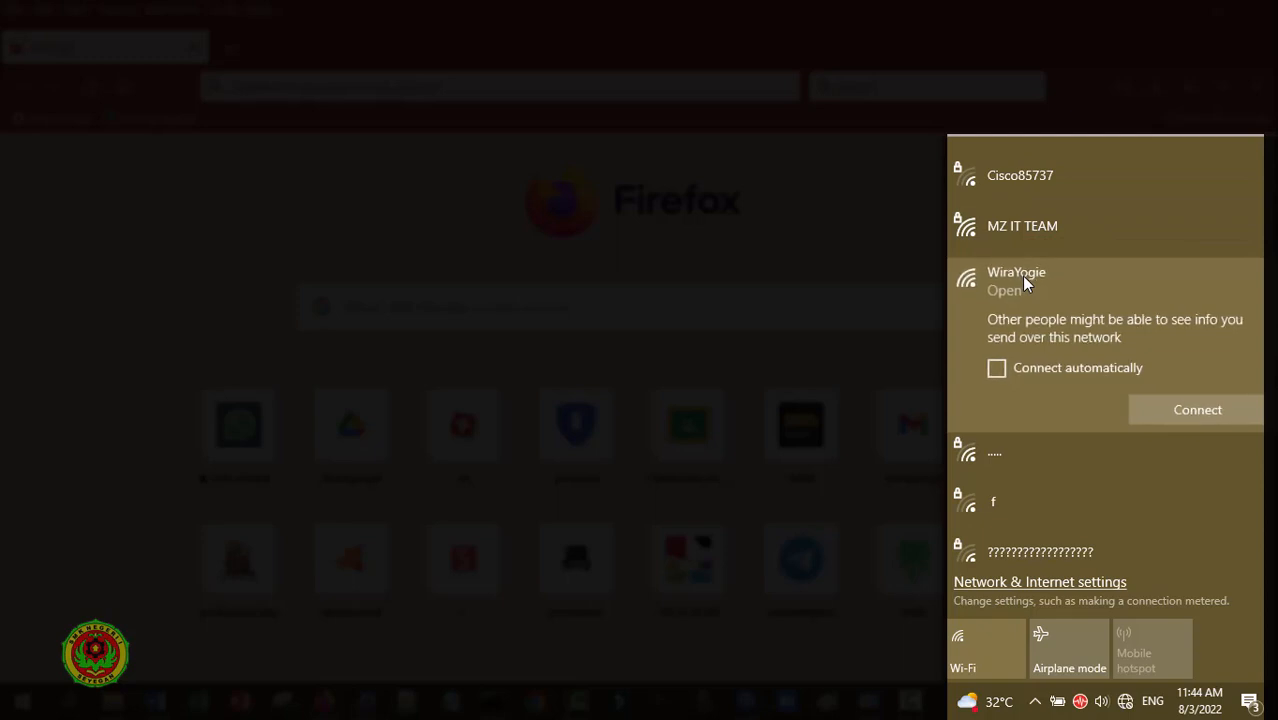
left_click(1197, 410)
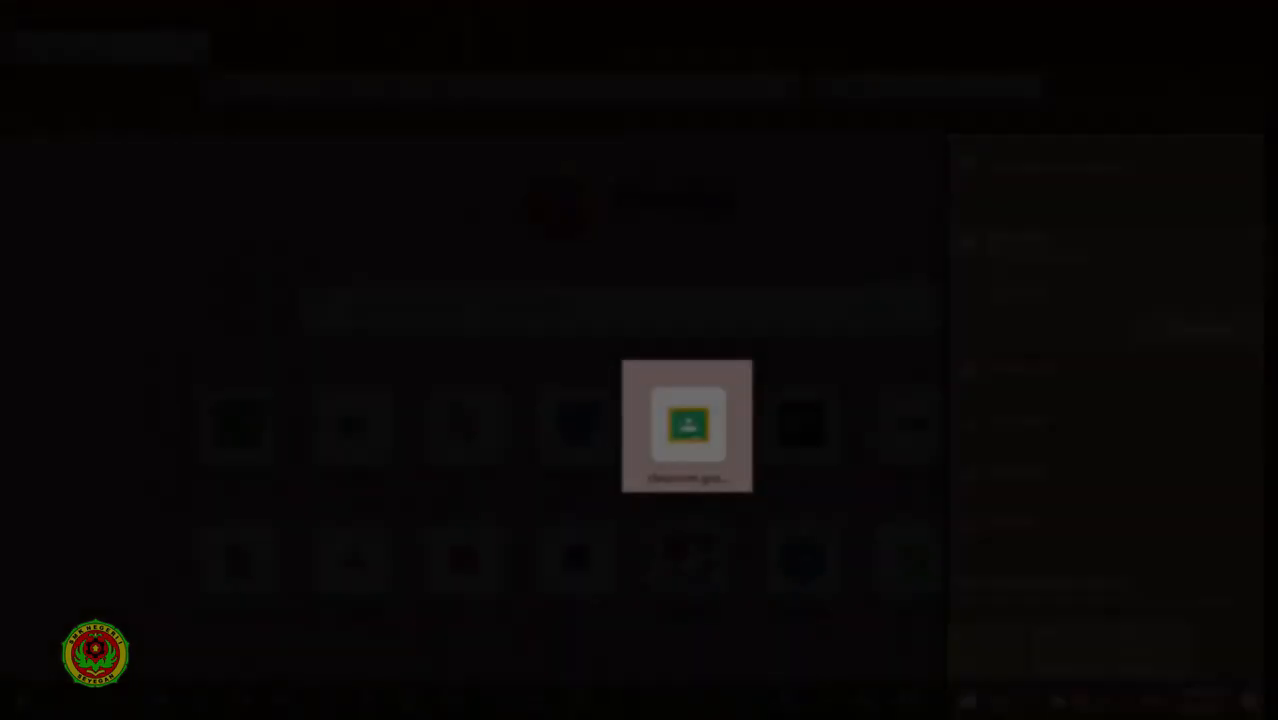
left_click(483, 12)
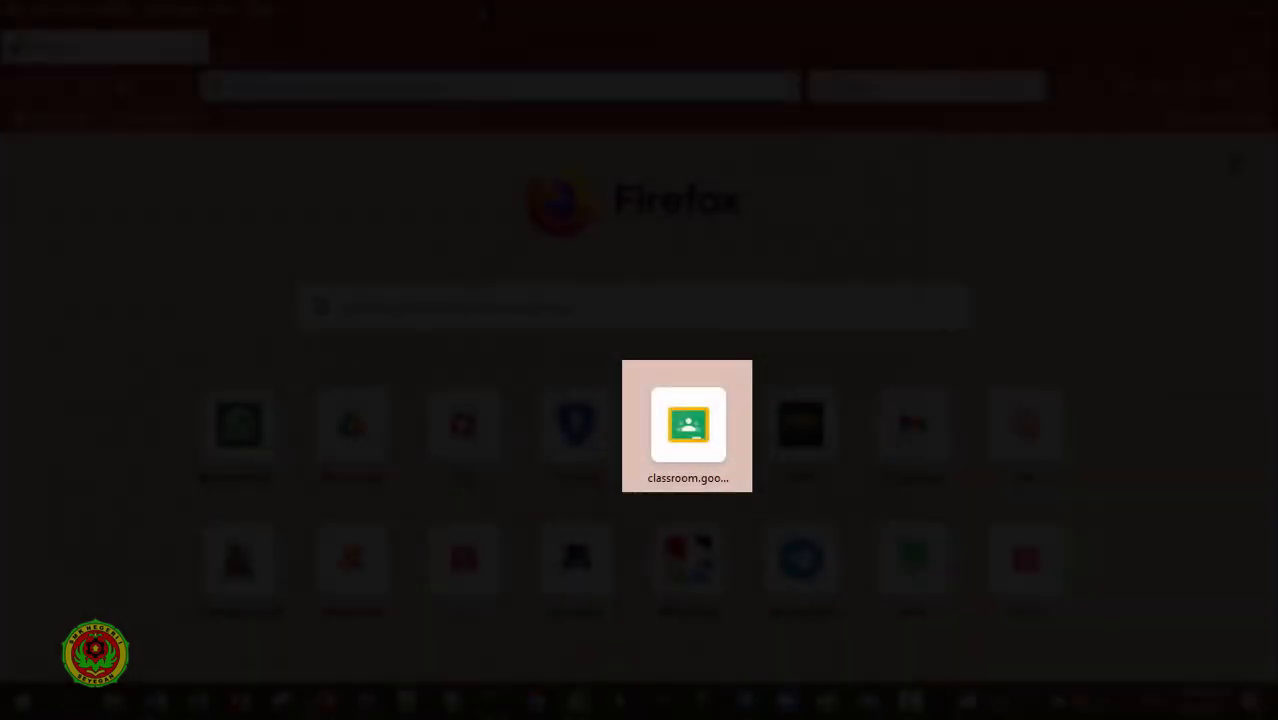
left_click(701, 437)
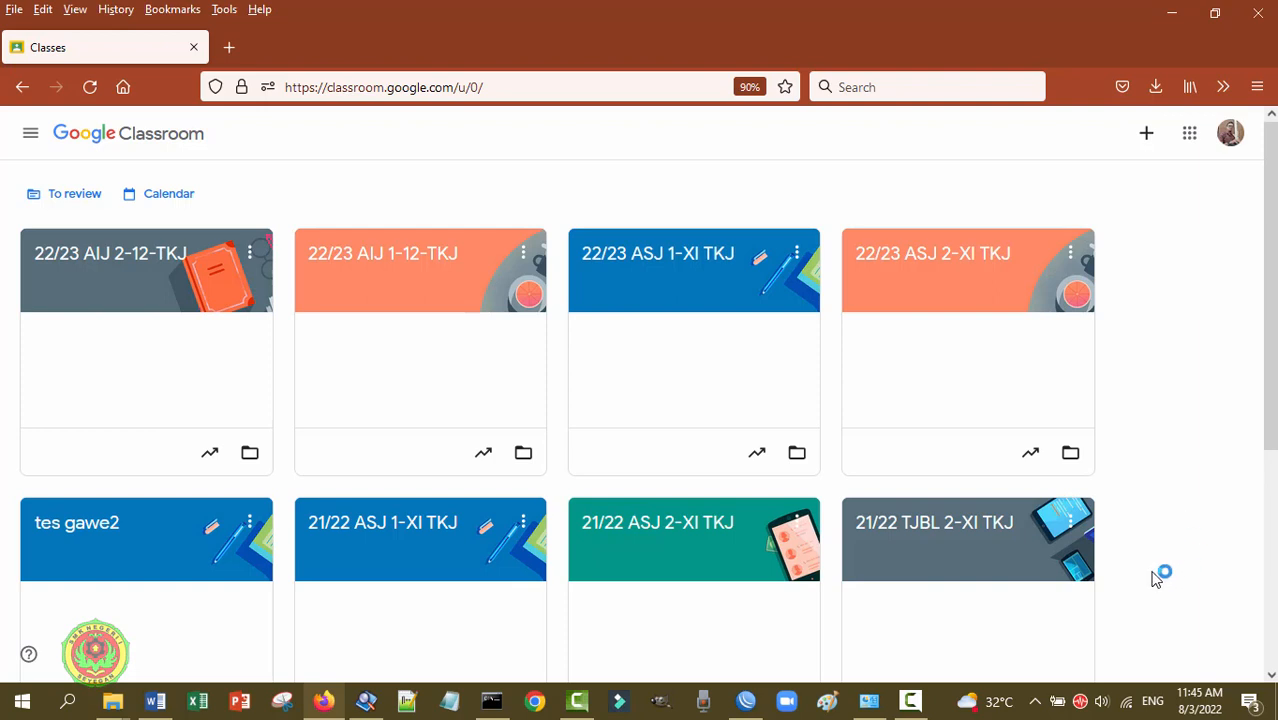
Step: Check the connected Wi-Fi network's properties in Windows Settings for its IP assignment, IPv4 address and DNS servers, and close Settings
left_click(1127, 703)
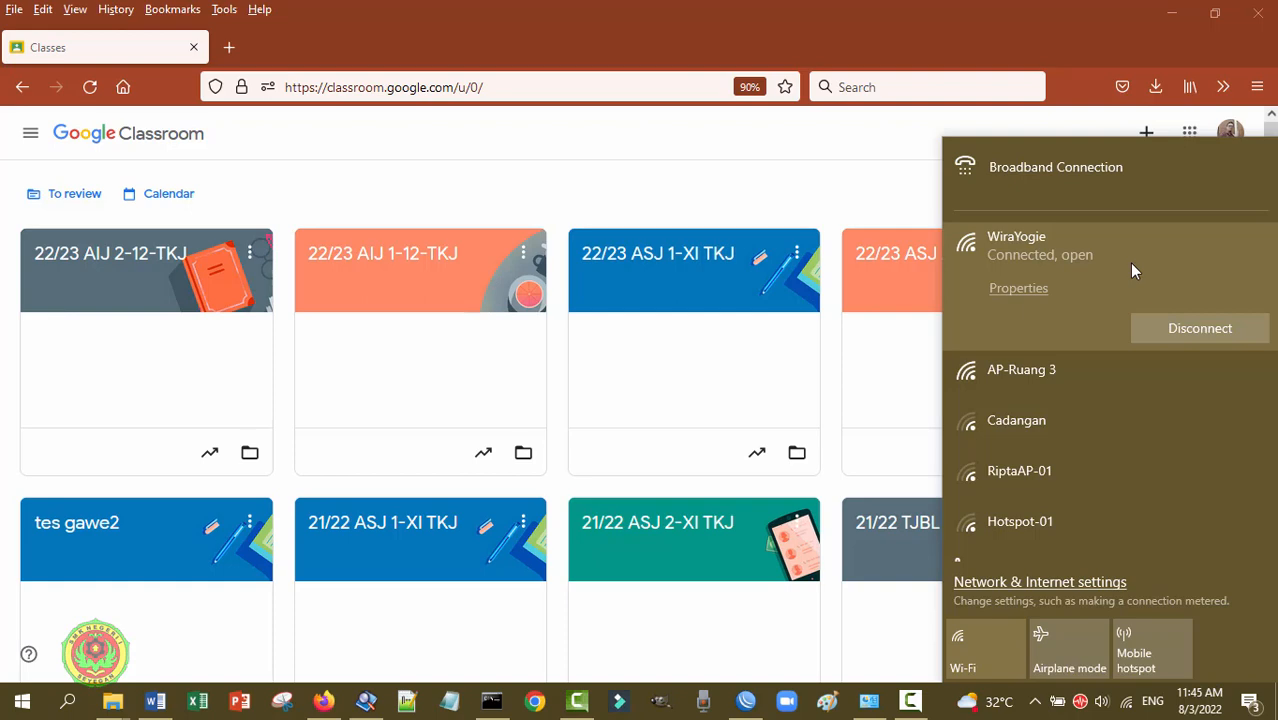
left_click(1025, 289)
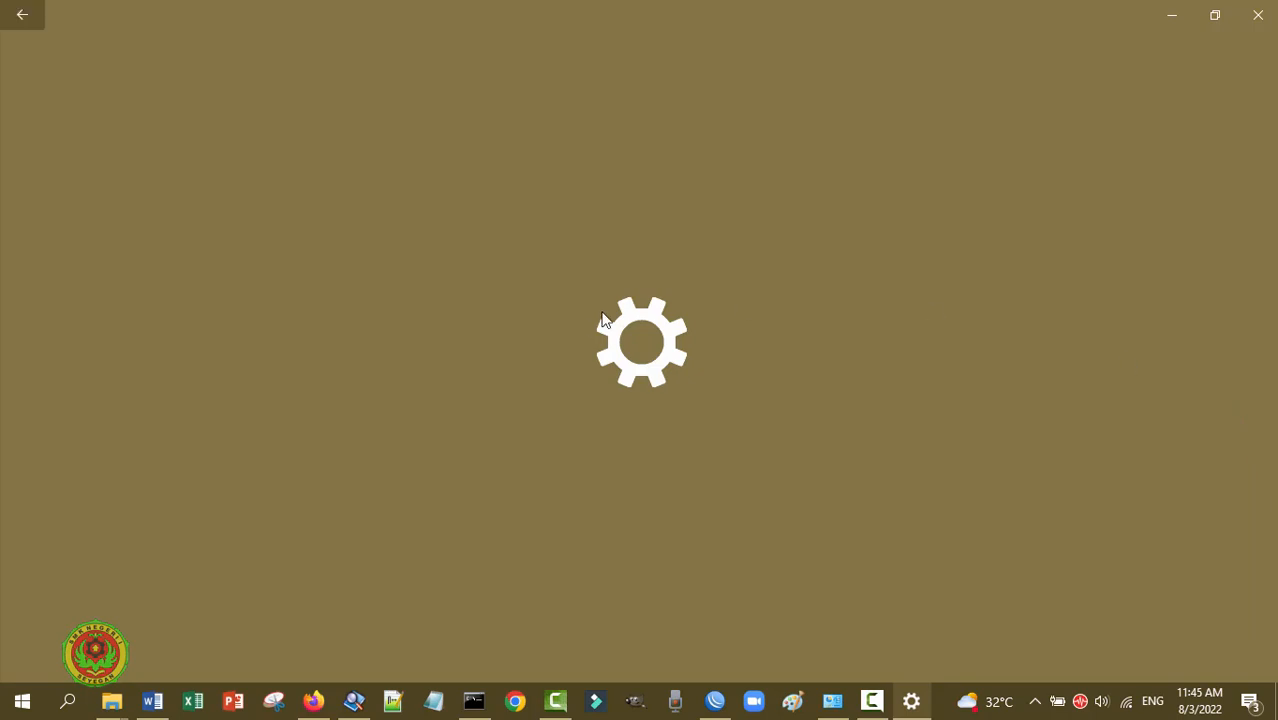
scroll(908, 330, "down", 3)
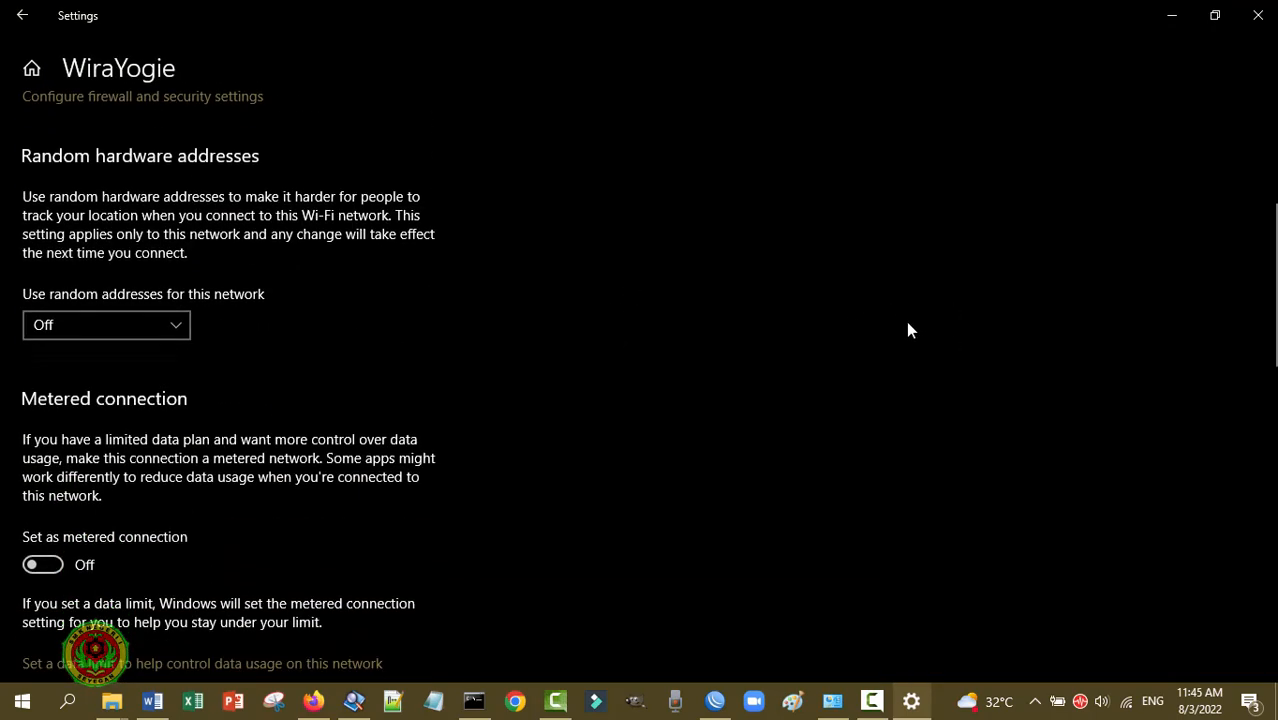
scroll(908, 330, "down", 10)
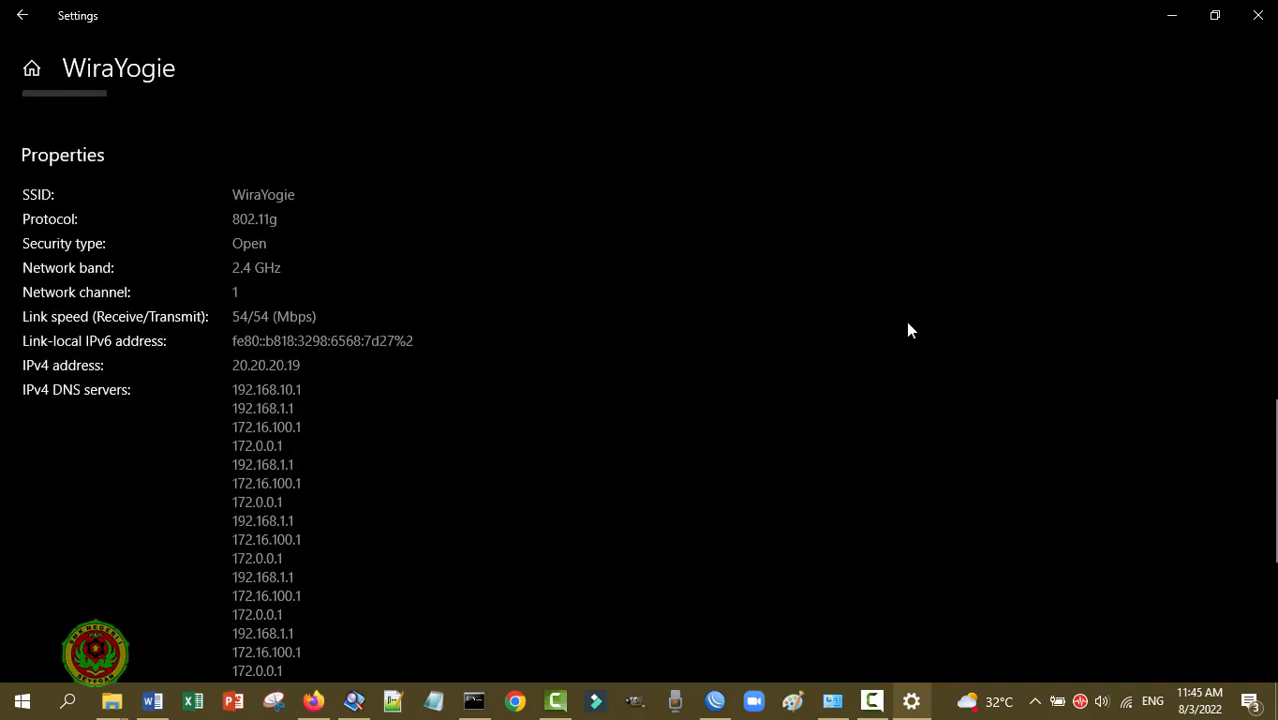
scroll(1267, 450, "up", 4)
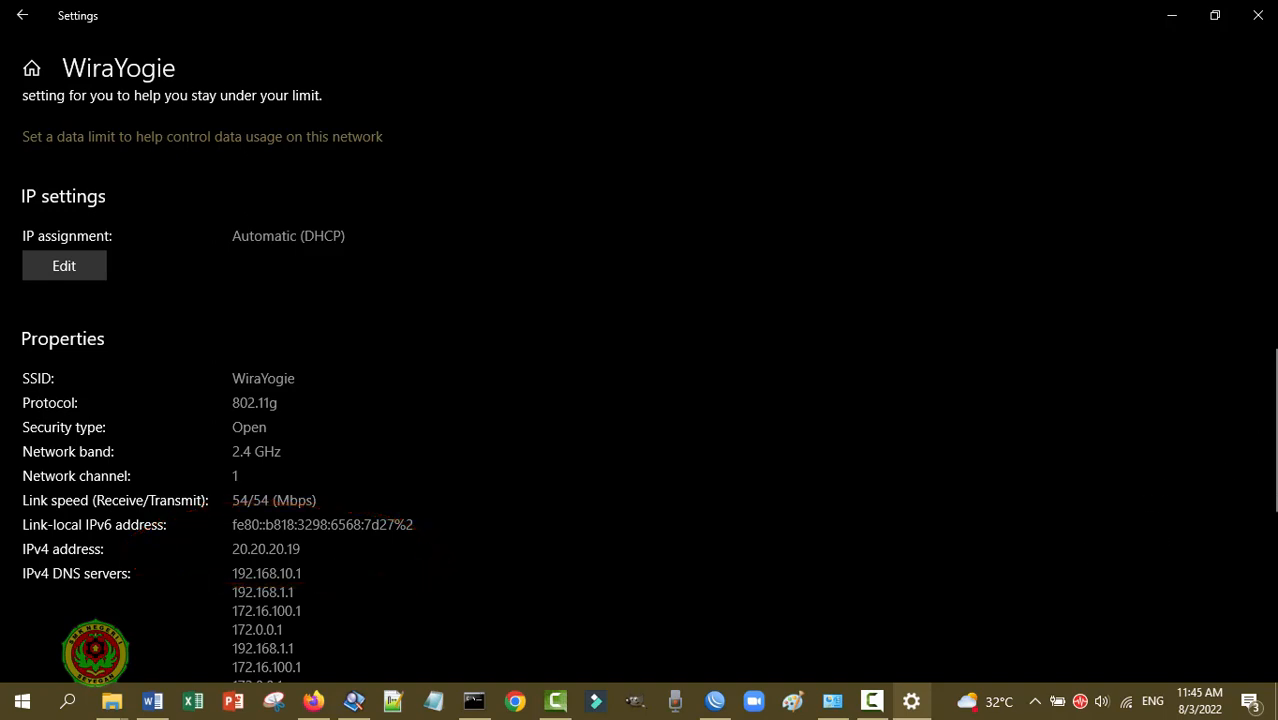
left_click(1257, 24)
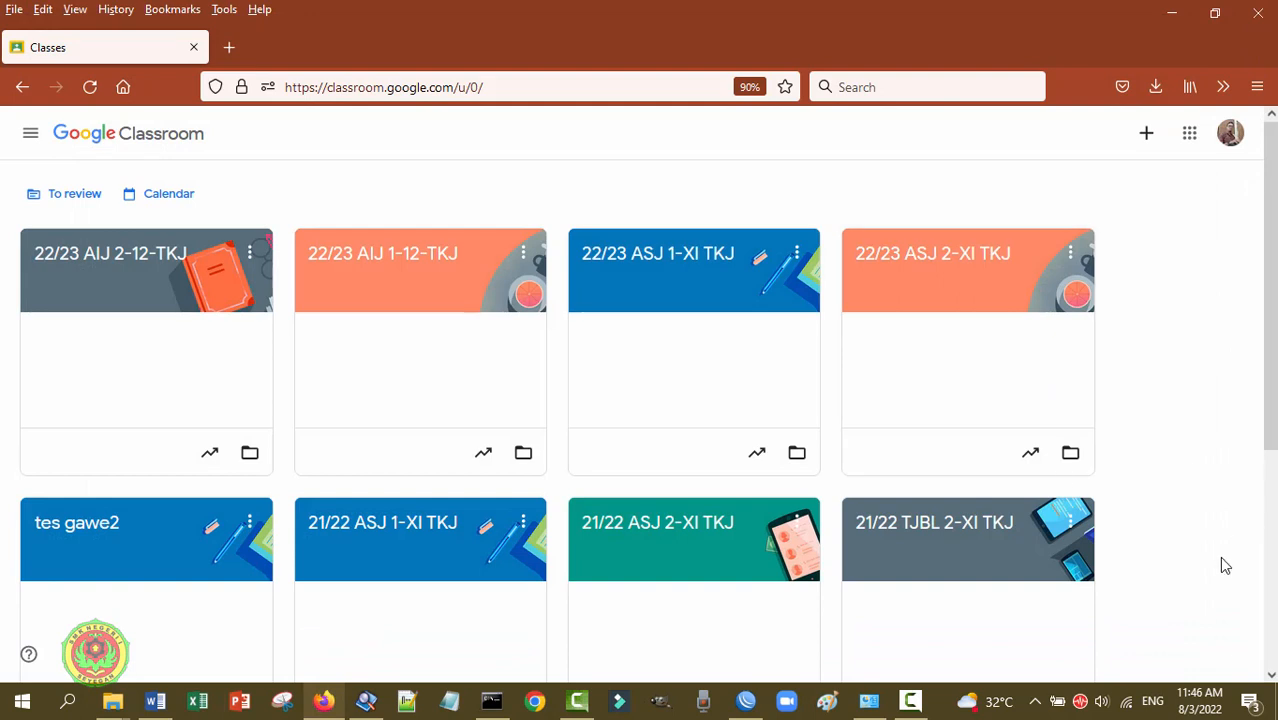
Step: Disconnect the PC from the router's hotspot Wi-Fi network and dismiss the network list
left_click(1126, 701)
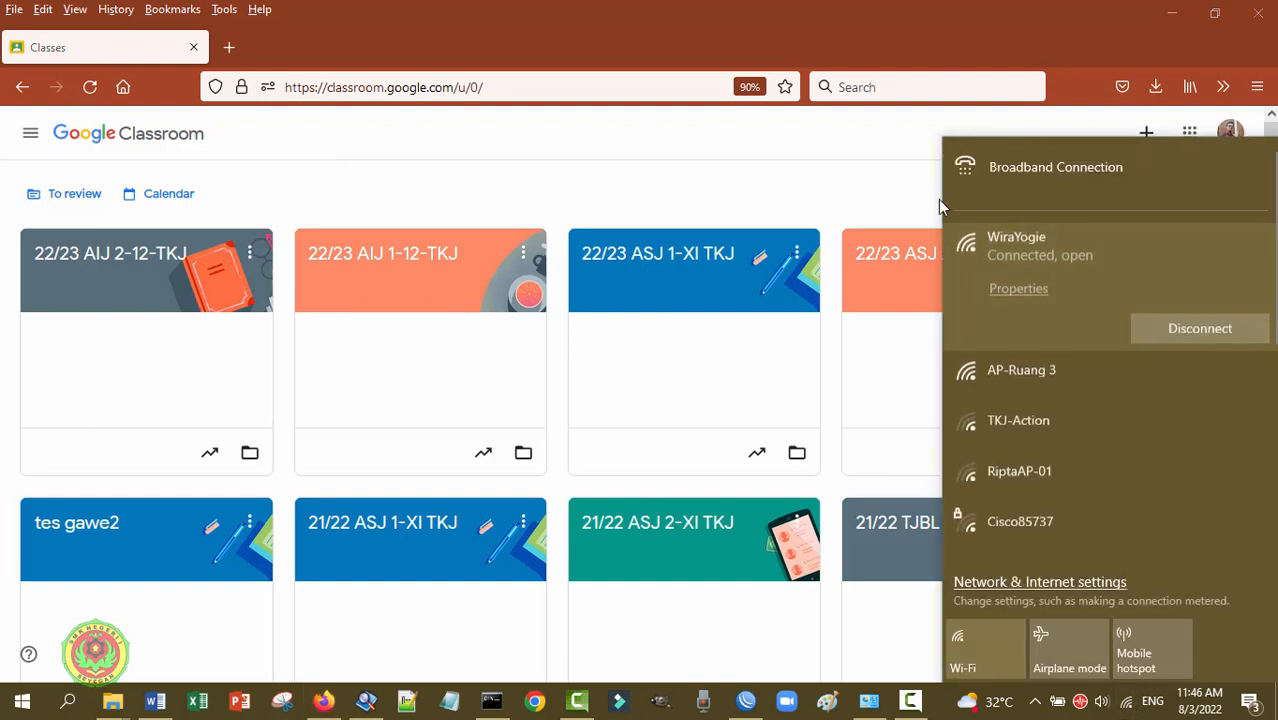
left_click(1187, 334)
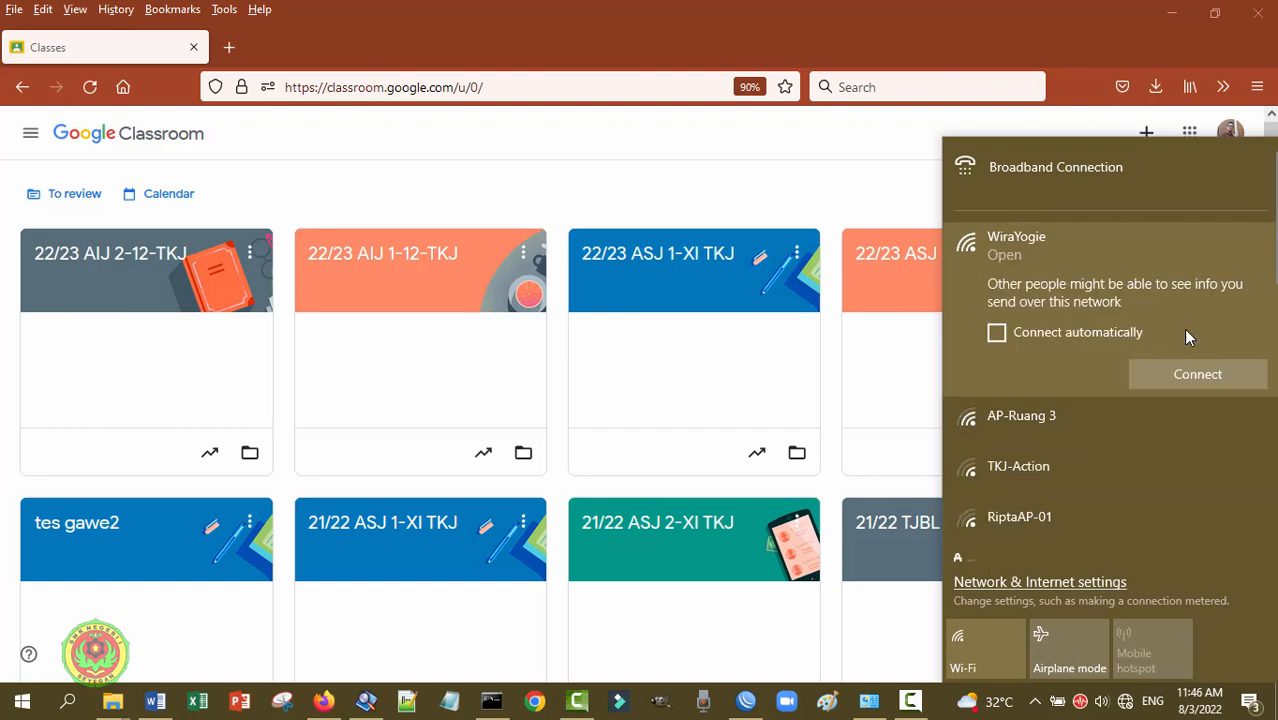
left_click(810, 9)
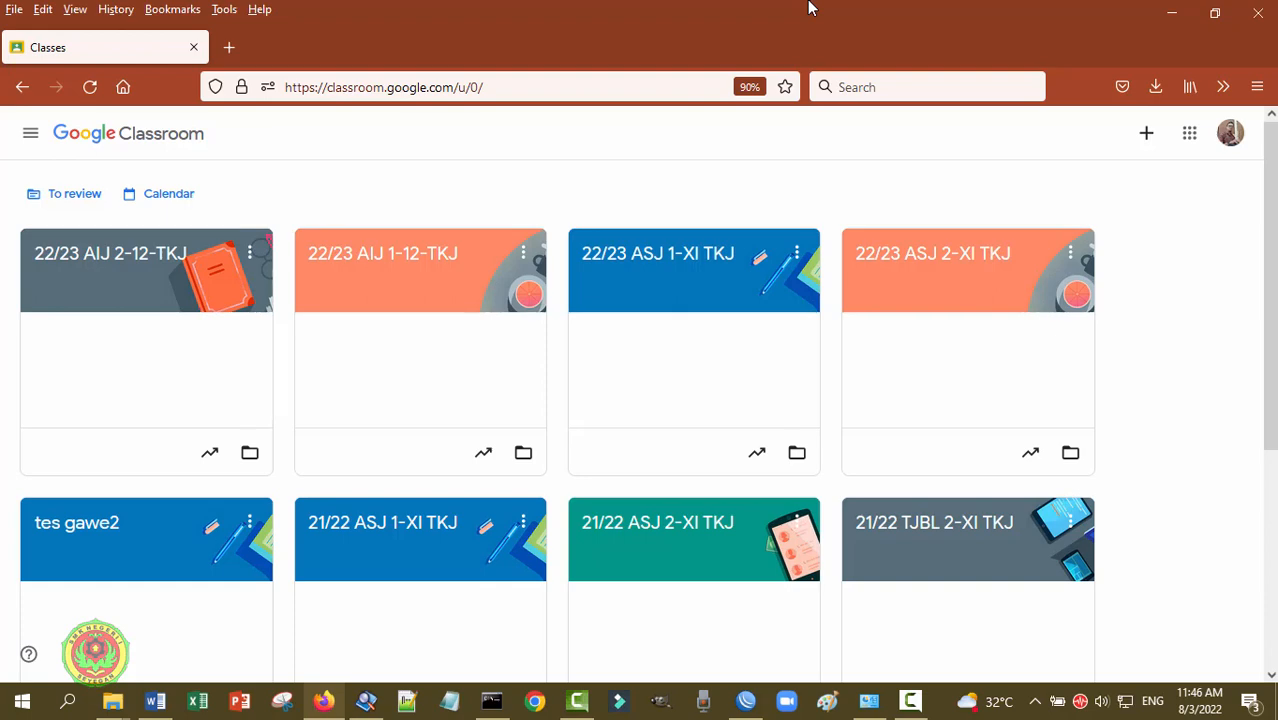
Step: Switch to Network Connections and examine the Ethernet adapter's connection details for its DHCP-assigned IPv4 address, gateway and DNS servers
left_click(869, 701)
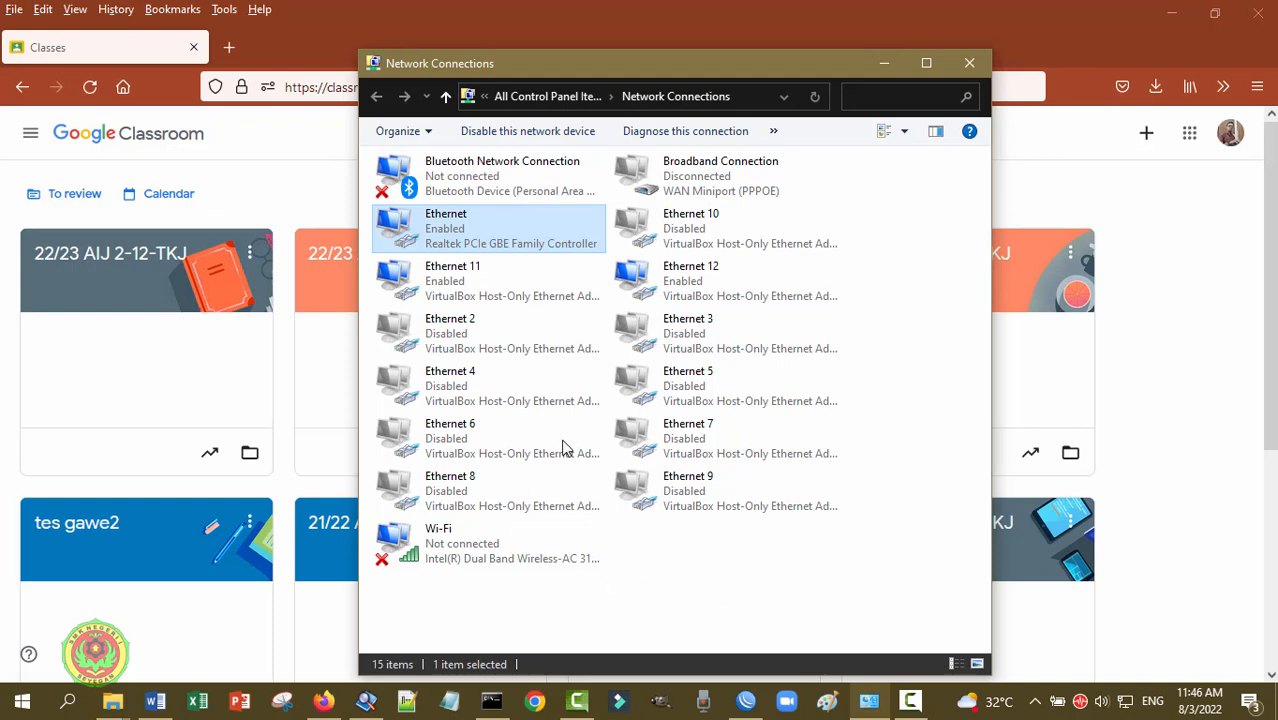
right_click(443, 230)
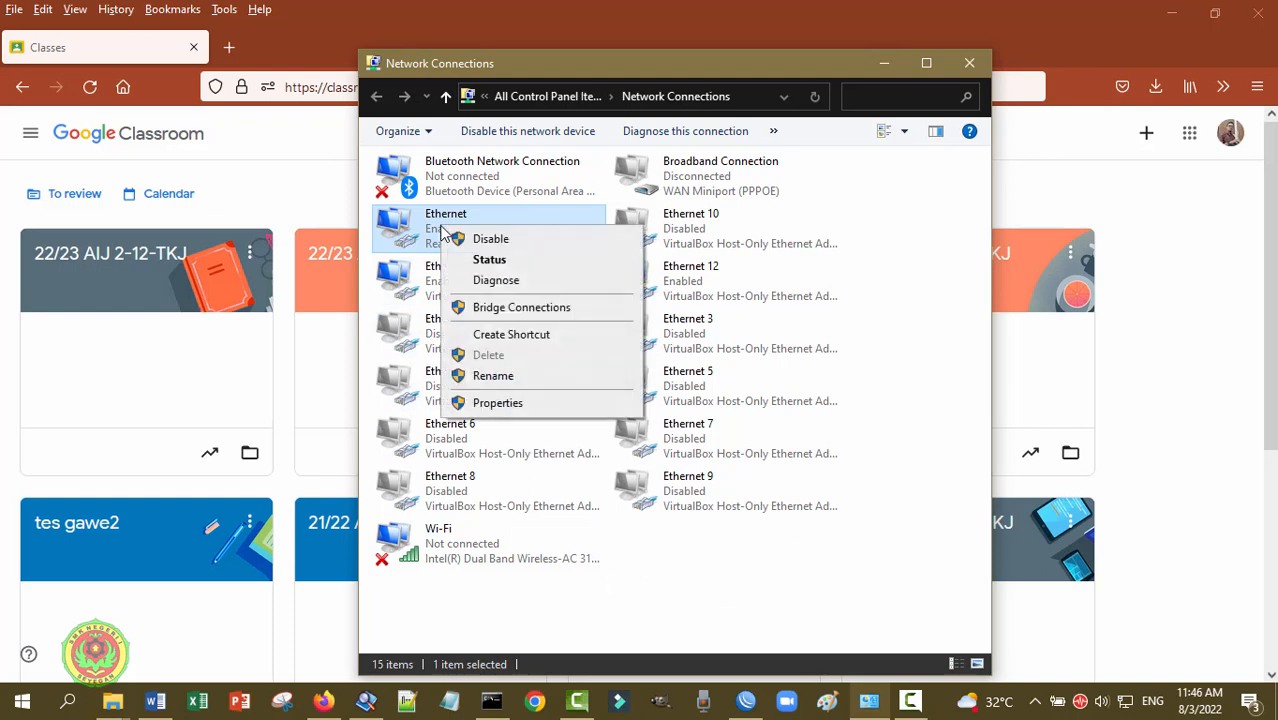
left_click(463, 263)
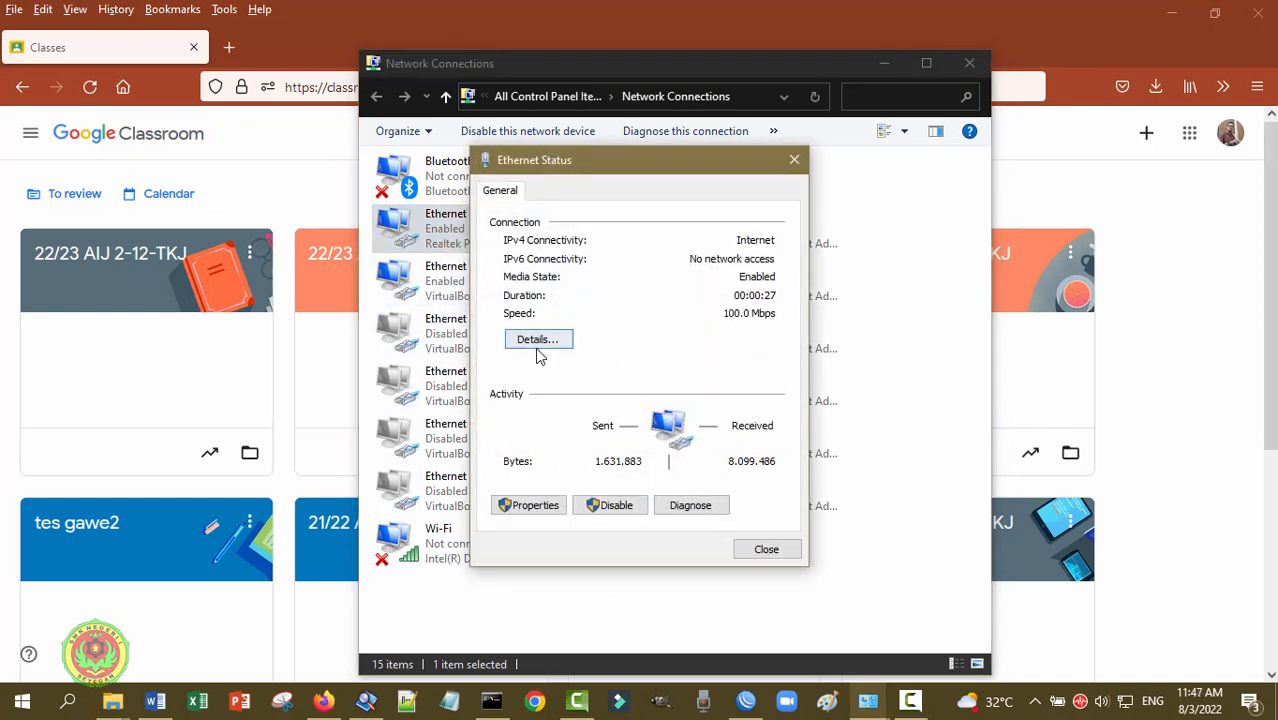
left_click(540, 343)
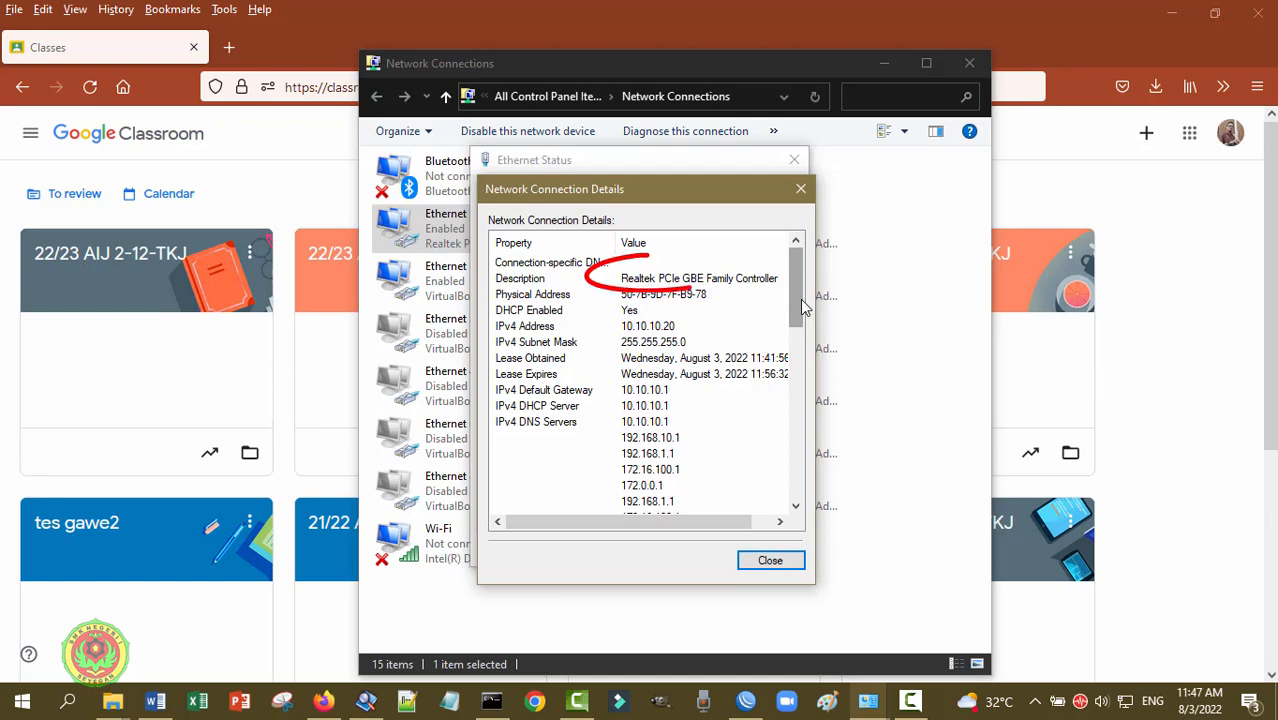
left_click_drag(801, 308, 803, 322)
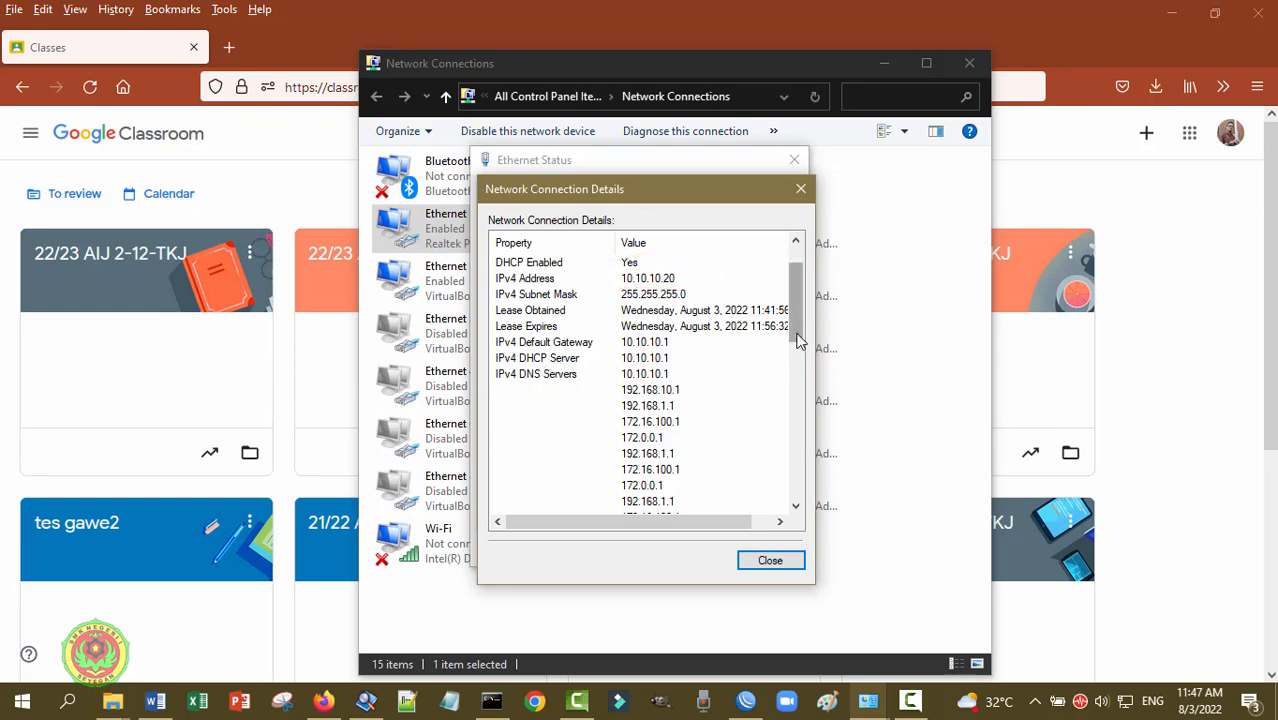
left_click_drag(796, 337, 812, 270)
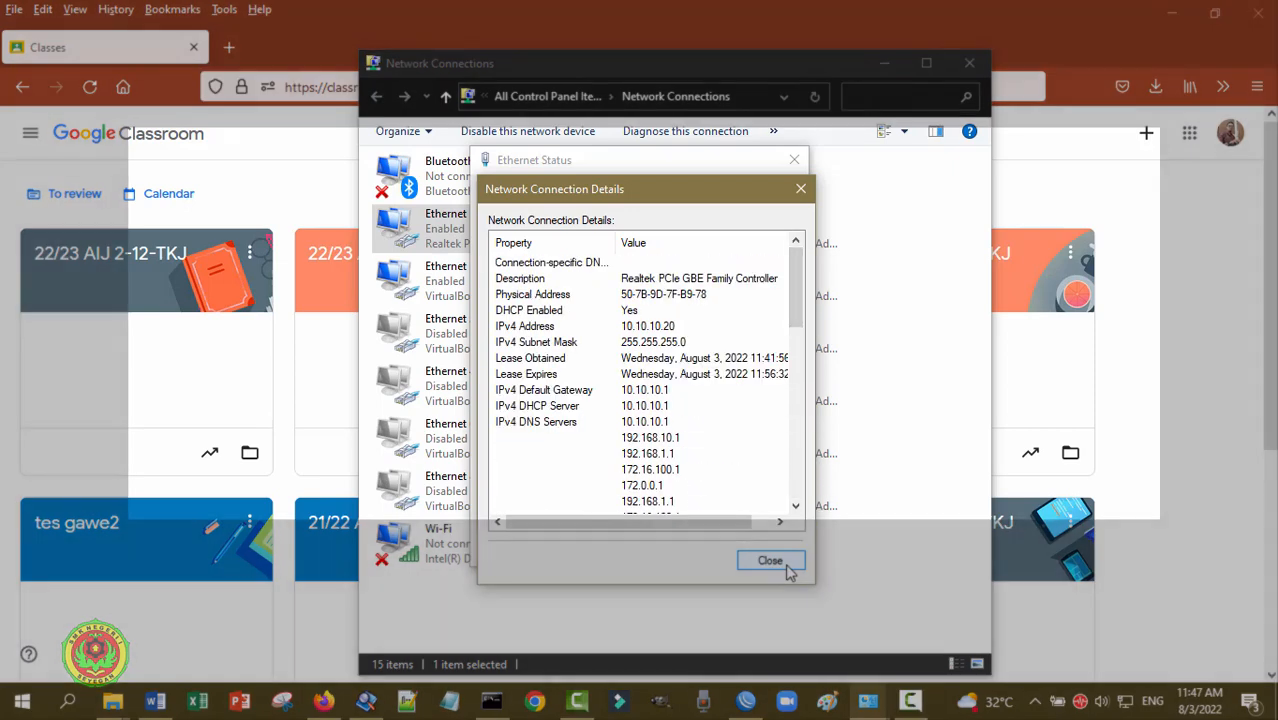
left_click(769, 561)
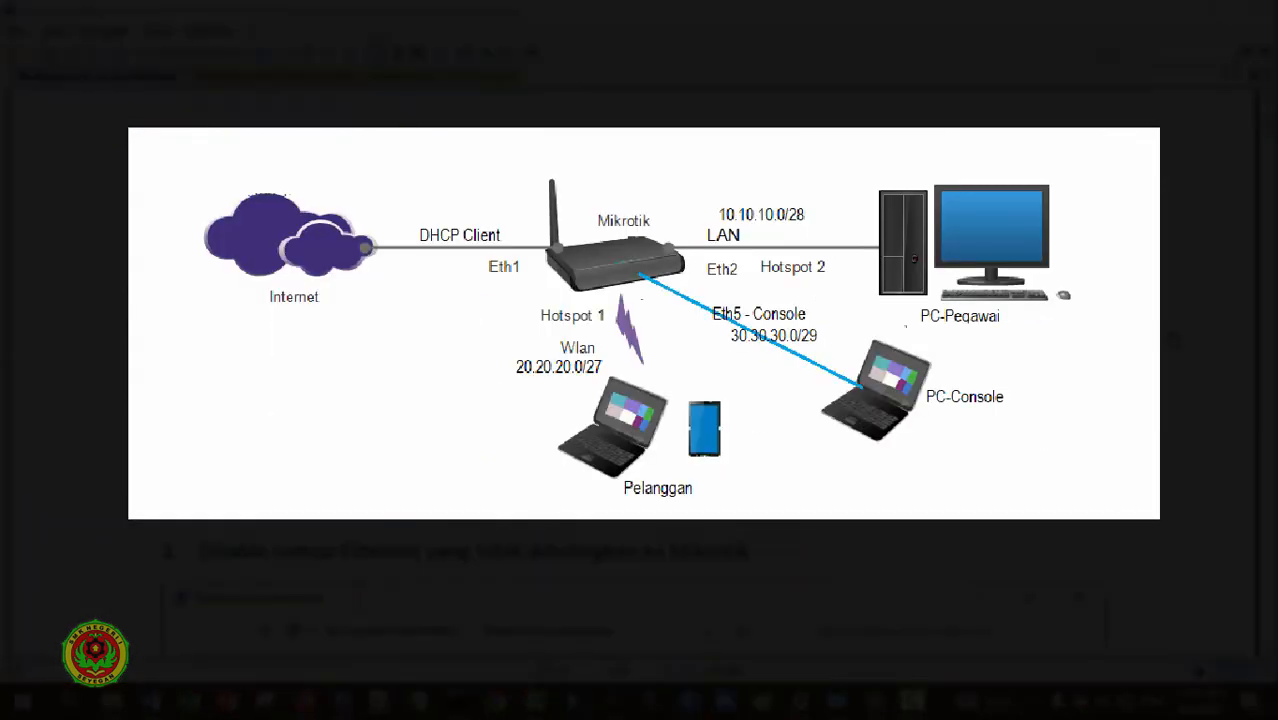